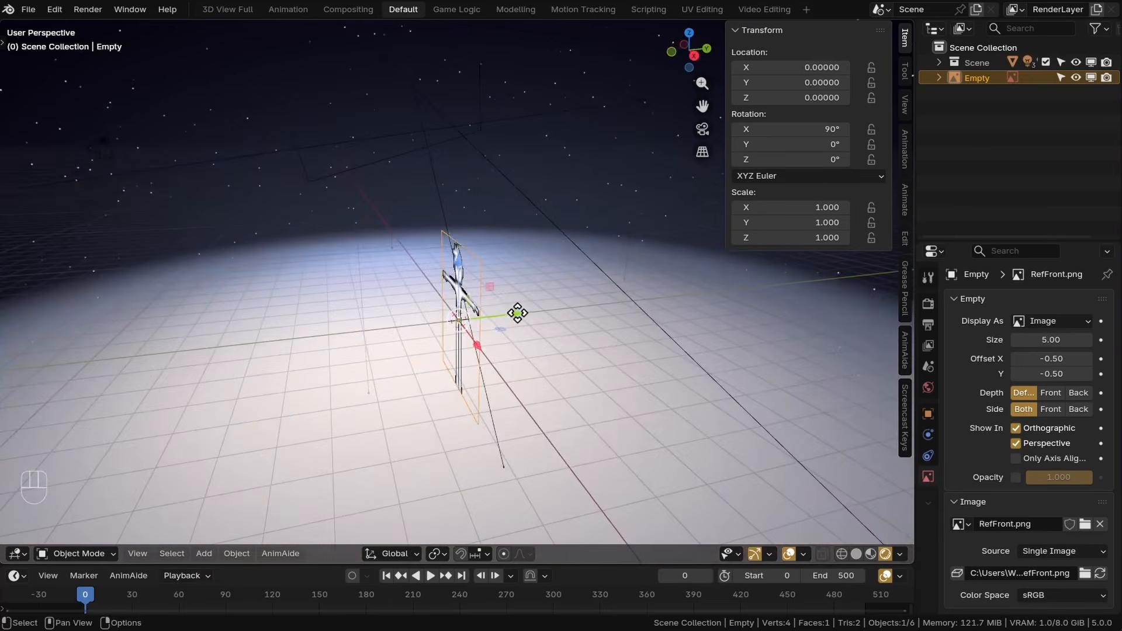
# Step: Move the front reference image forward along the Y axis by about -2.89
pyautogui.press('g')
pyautogui.press('y')
pyautogui.click(427, 347)
pyautogui.keyDown('shift'); pyautogui.moveTo(427, 347); pyautogui.dragTo(468, 345, button='middle'); pyautogui.keyUp('shift')
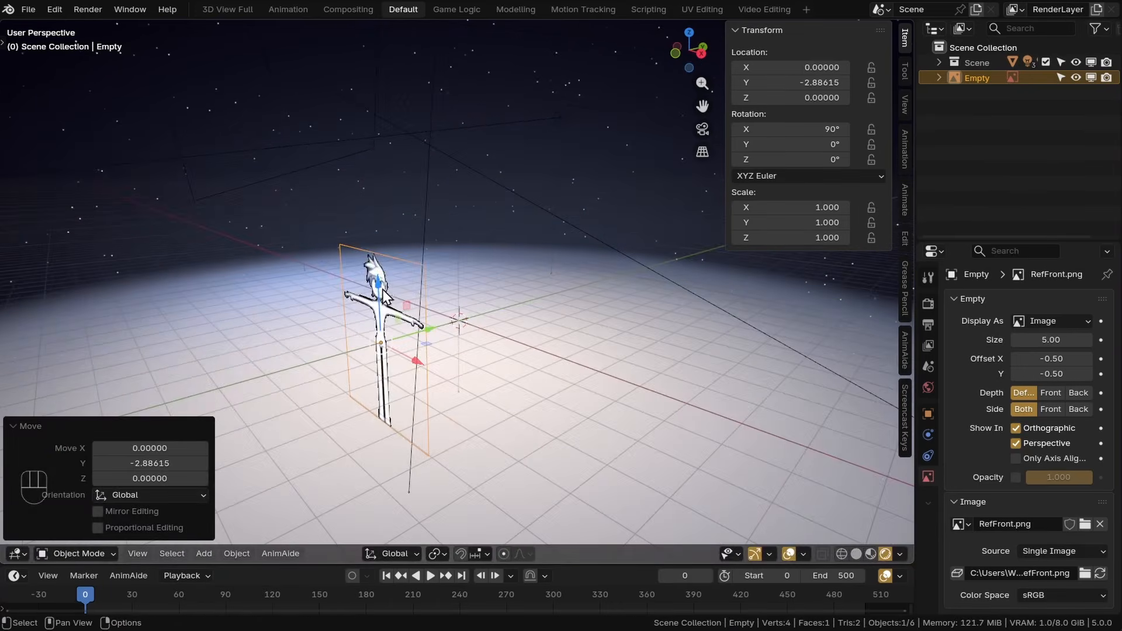
# Step: Raise the front reference image along Z to about 2.35 so the character's feet rest on the floor
pyautogui.moveTo(380, 280); pyautogui.dragTo(385, 203)
pyautogui.keyDown('shift'); pyautogui.moveTo(459, 315); pyautogui.dragTo(517, 276, button='middle'); pyautogui.keyUp('shift')
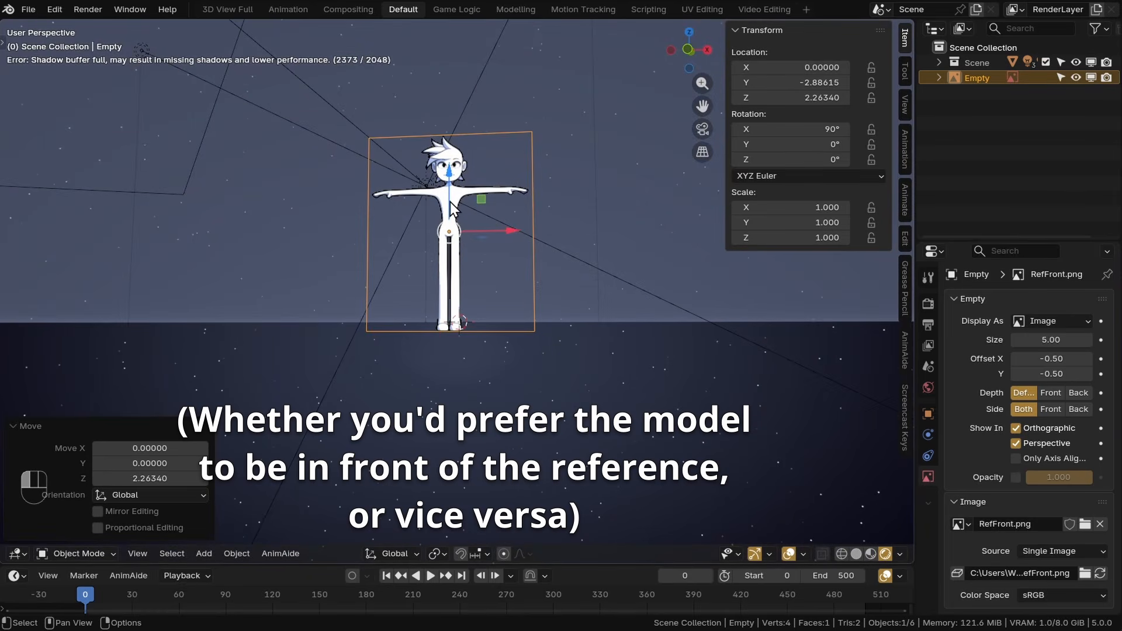
pyautogui.moveTo(454, 197); pyautogui.dragTo(455, 180)
pyautogui.keyDown('shift'); pyautogui.moveTo(454, 188); pyautogui.dragTo(422, 257, button='middle'); pyautogui.keyUp('shift')
pyautogui.moveTo(420, 201); pyautogui.dragTo(420, 216)
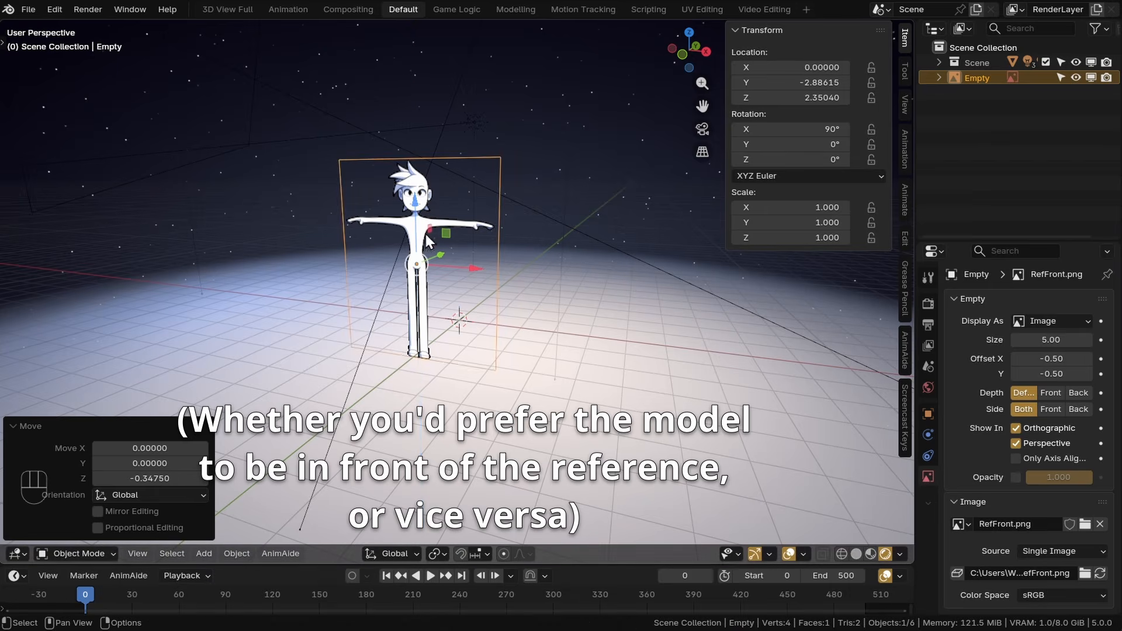
pyautogui.click(786, 67)
pyautogui.press('Return')
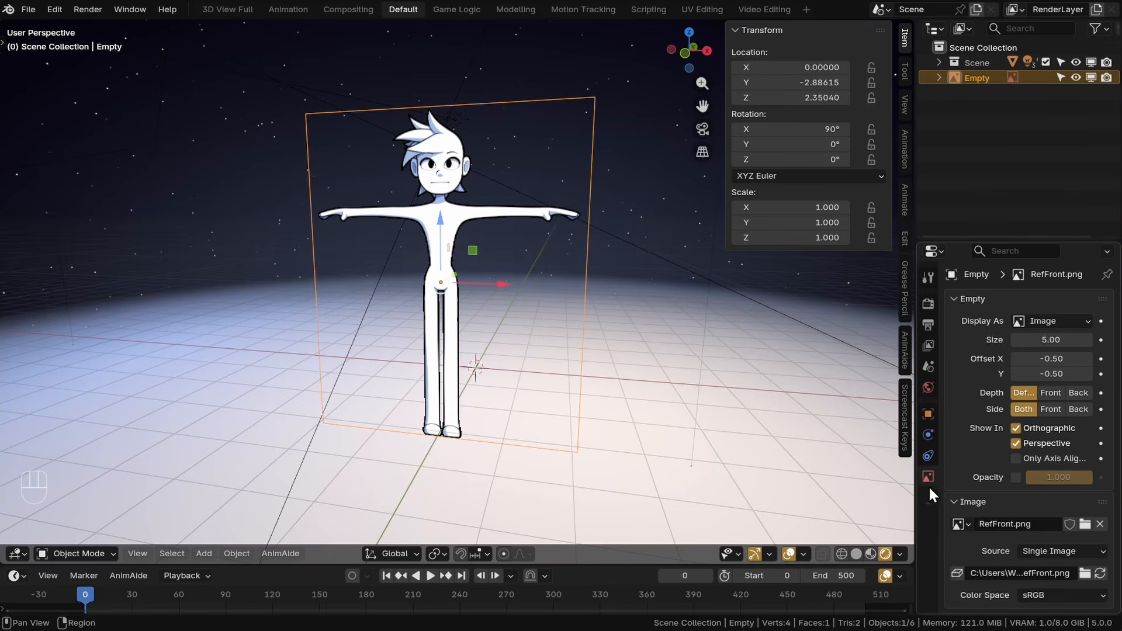
# Step: Enable opacity on the front reference image and lower it to 0.100
pyautogui.click(1015, 476)
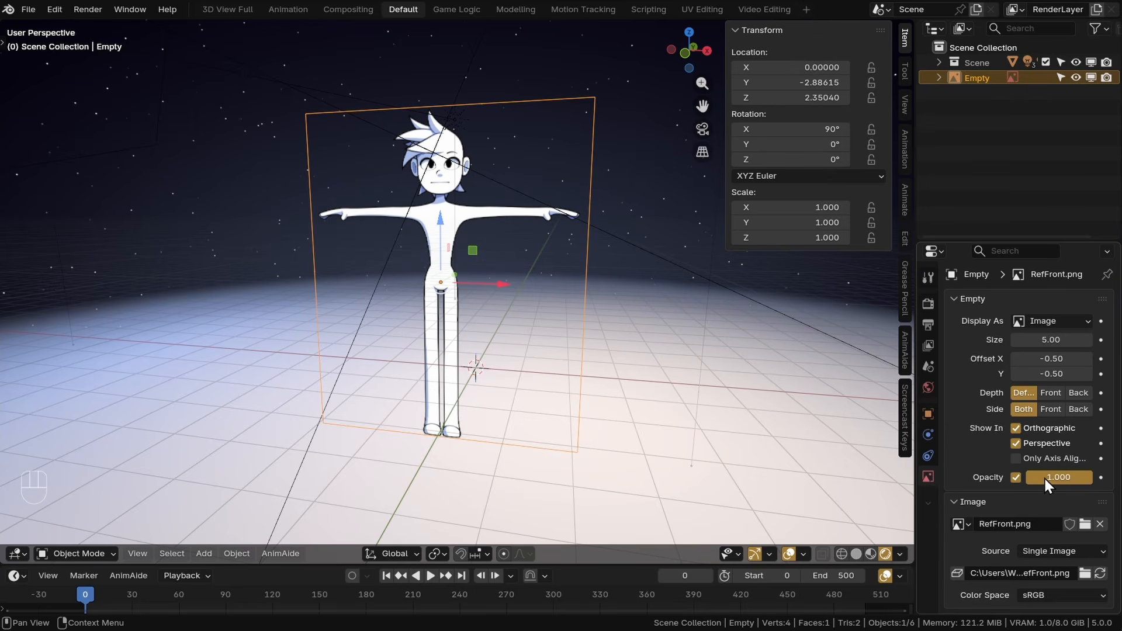
pyautogui.moveTo(1043, 476)
pyautogui.mouseDown()
pyautogui.moveTo(1017, 475)
pyautogui.moveTo(1052, 467)
pyautogui.mouseUp()
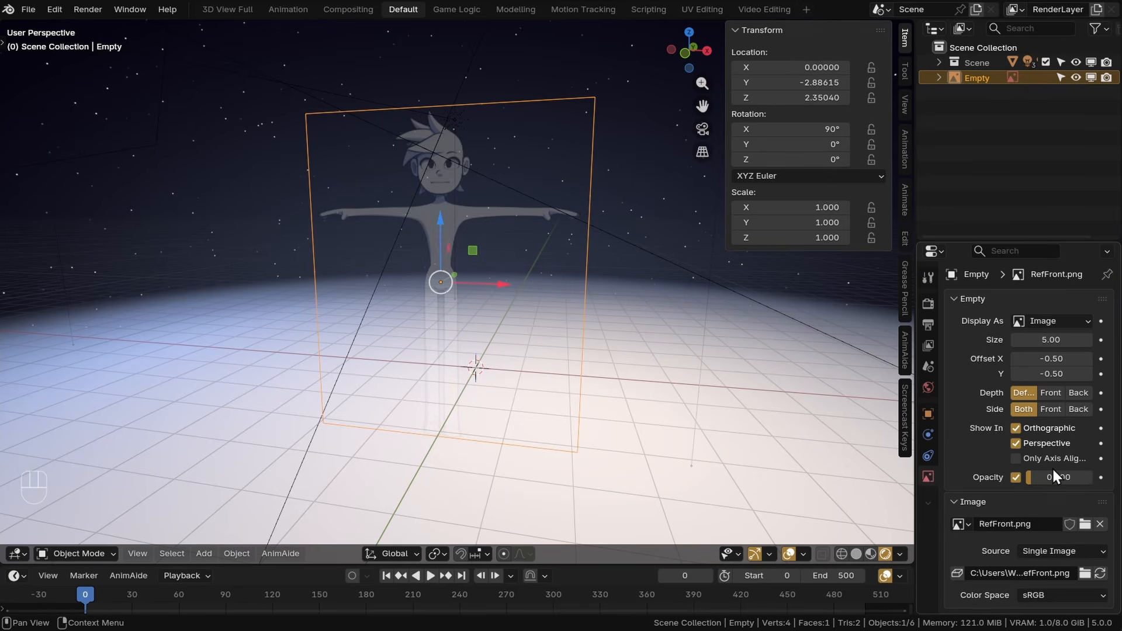
pyautogui.click(632, 197)
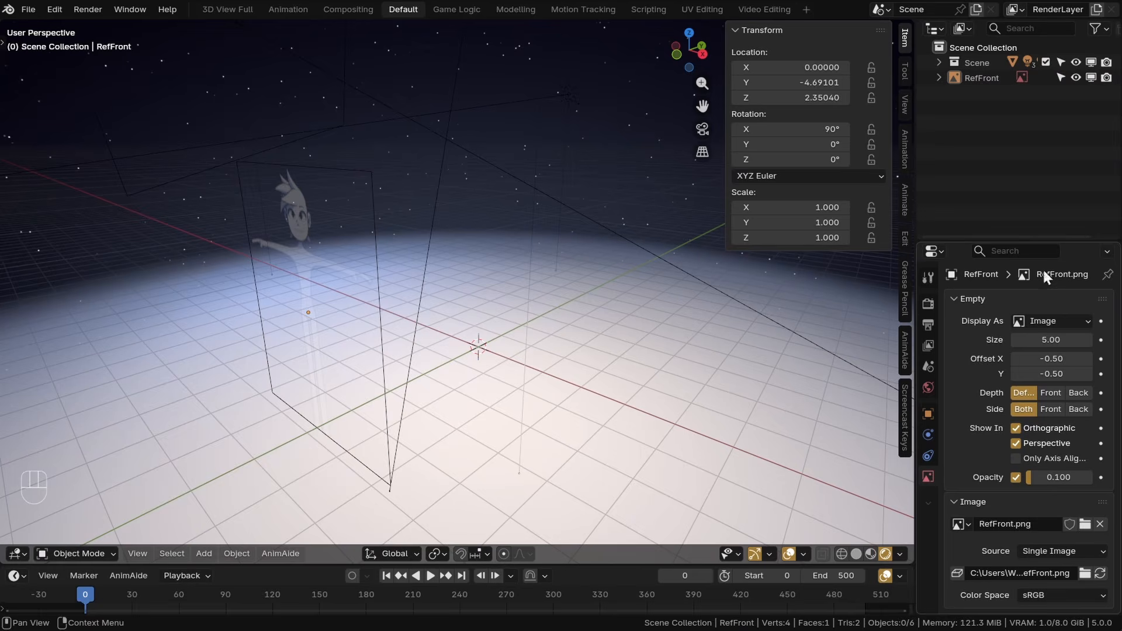
# Step: Bring the side reference image RefSide.png into the scene
pyautogui.moveTo(1045, 277); pyautogui.dragTo(556, 283)
pyautogui.click(632, 255)
pyautogui.click(560, 227)
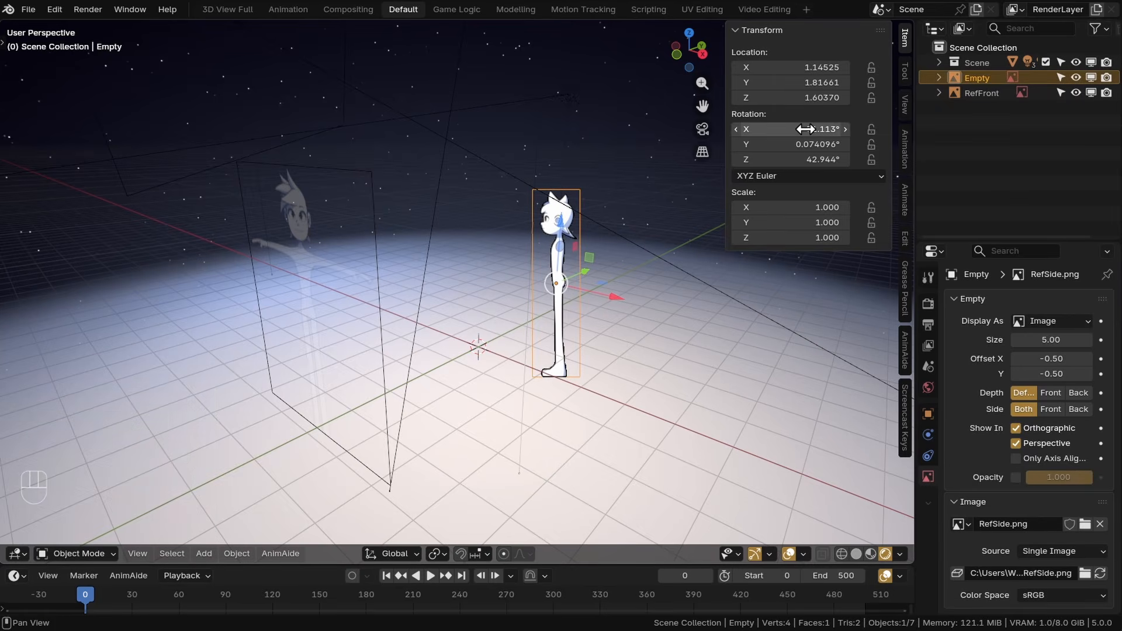
# Step: Set the RefSide image's rotation to X 90°, Y 0°, Z 90° and move it to about X 4.37, Z 2.43
pyautogui.click(806, 128)
pyautogui.write('90')
pyautogui.press('Tab')
pyautogui.write('0')
pyautogui.press('Return')
pyautogui.click(792, 164)
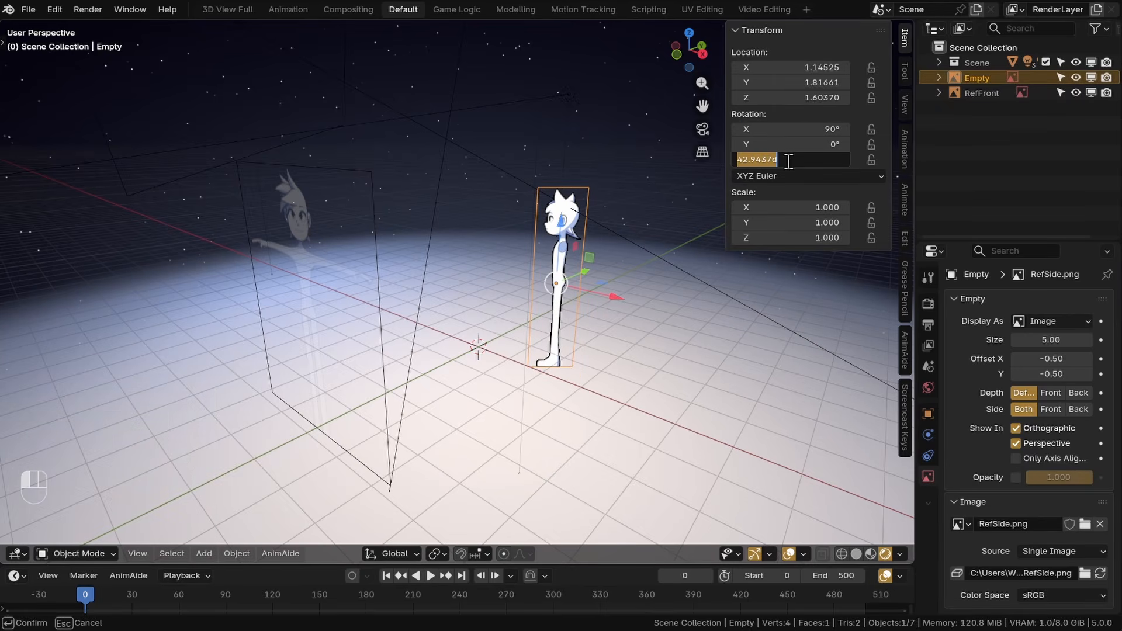
pyautogui.write('90')
pyautogui.press('Return')
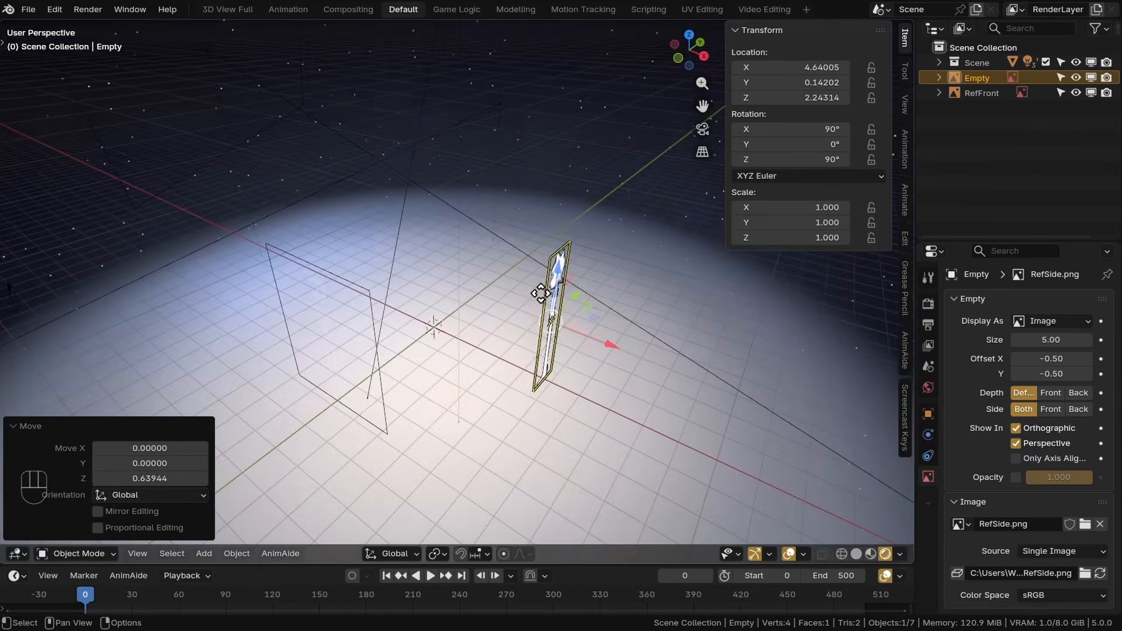
pyautogui.moveTo(538, 293); pyautogui.dragTo(527, 212)
# Step: Clear the rotation of the RefHand reference image and save the file
pyautogui.hotkey('alt', 'r')
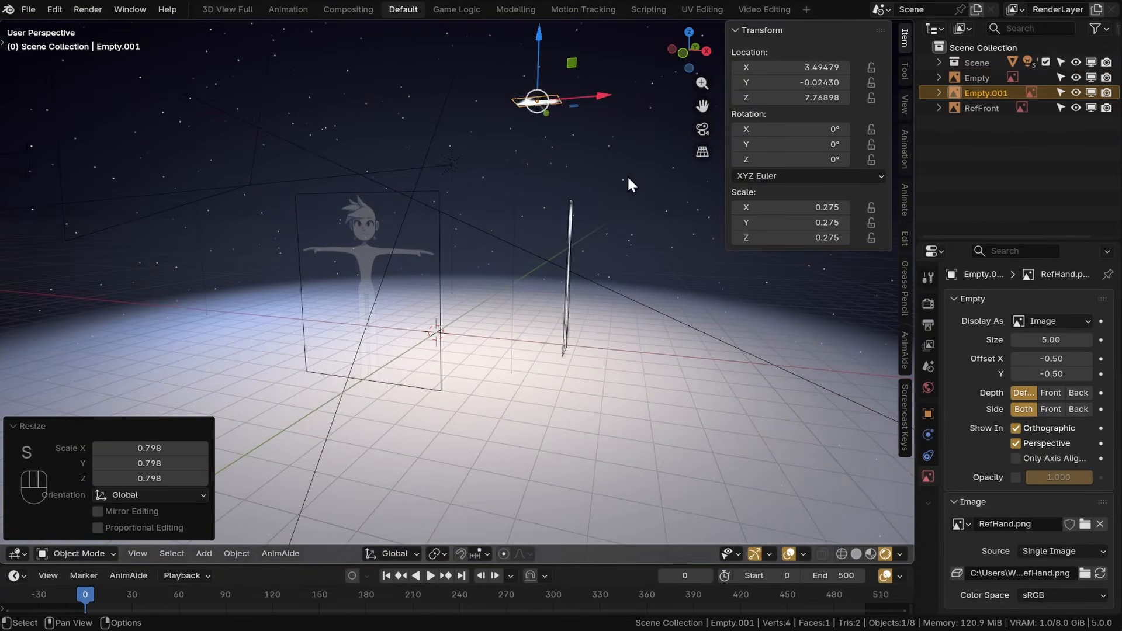
pyautogui.hotkey('ctrl', 's')
# Step: Give the hand and side reference images an opacity of 0.100
pyautogui.click(1016, 477)
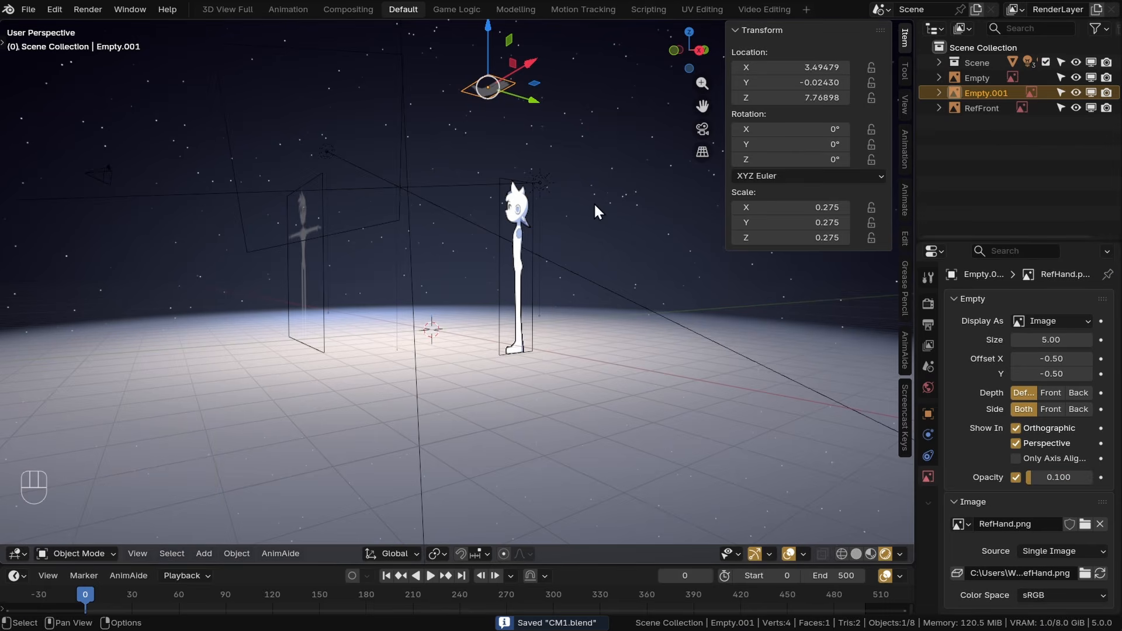
pyautogui.click(520, 222)
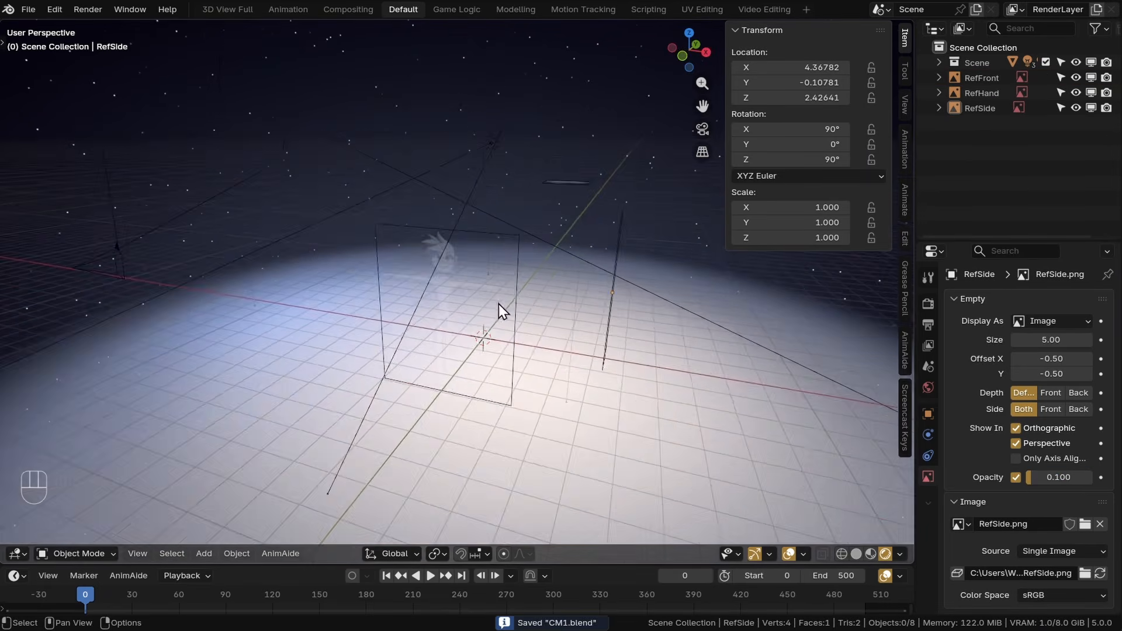
pyautogui.moveTo(499, 304); pyautogui.dragTo(626, 253, button='middle')
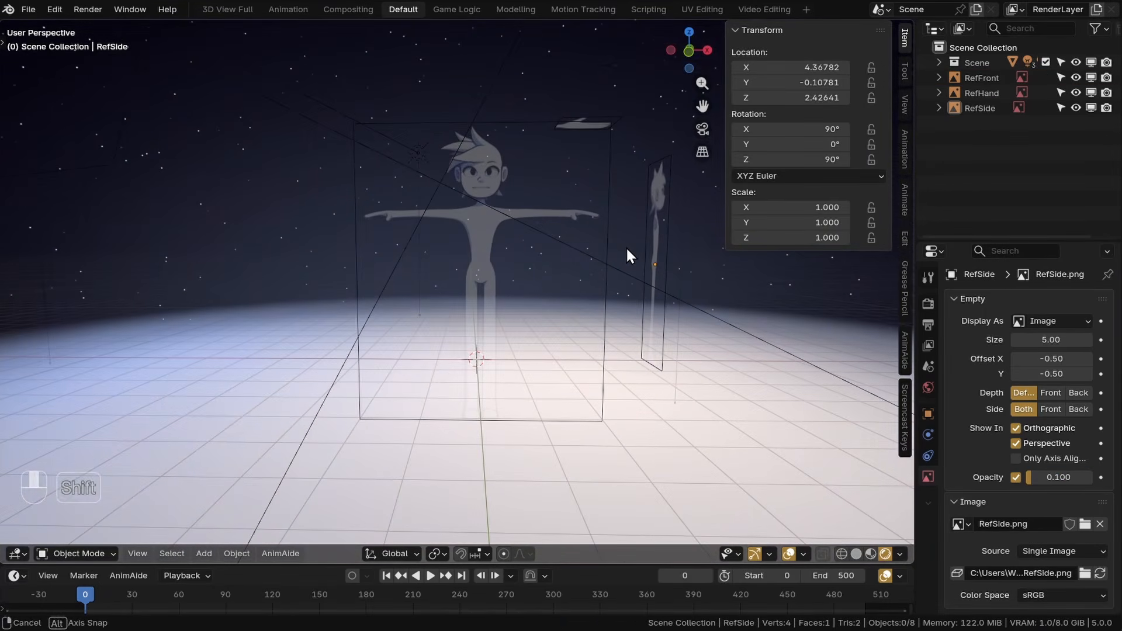
pyautogui.click(480, 238)
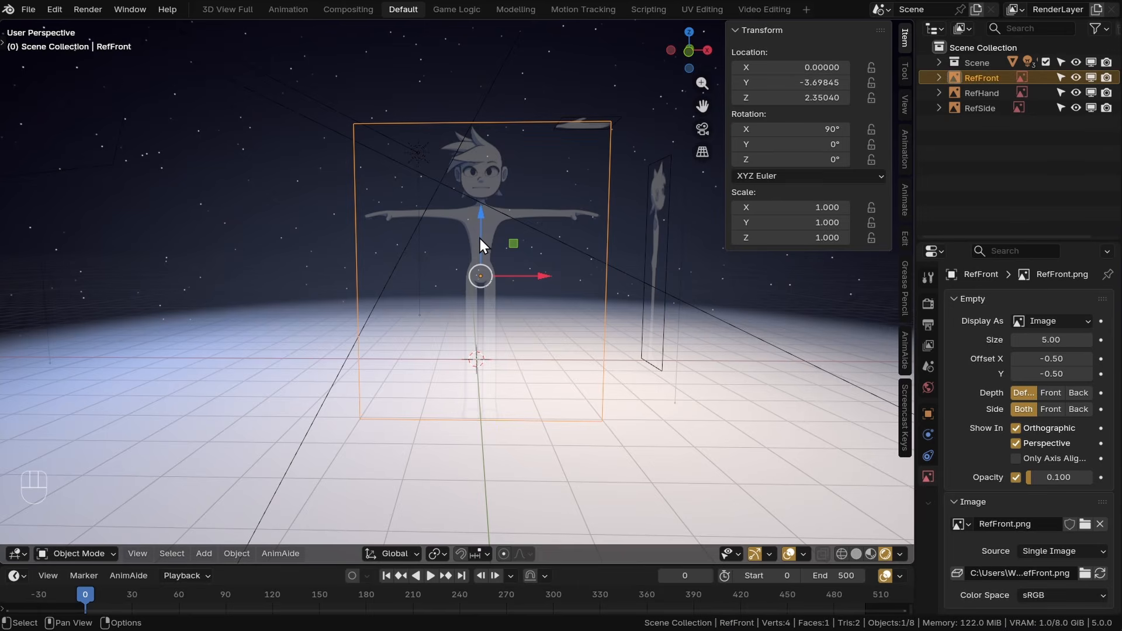
pyautogui.keyDown('shift'); pyautogui.moveTo(541, 268); pyautogui.dragTo(535, 265, button='middle'); pyautogui.keyUp('shift')
pyautogui.click(619, 215)
pyautogui.keyDown('shift'); pyautogui.moveTo(604, 244); pyautogui.dragTo(559, 268, button='middle'); pyautogui.keyUp('shift')
pyautogui.click(478, 238)
pyautogui.click(621, 230)
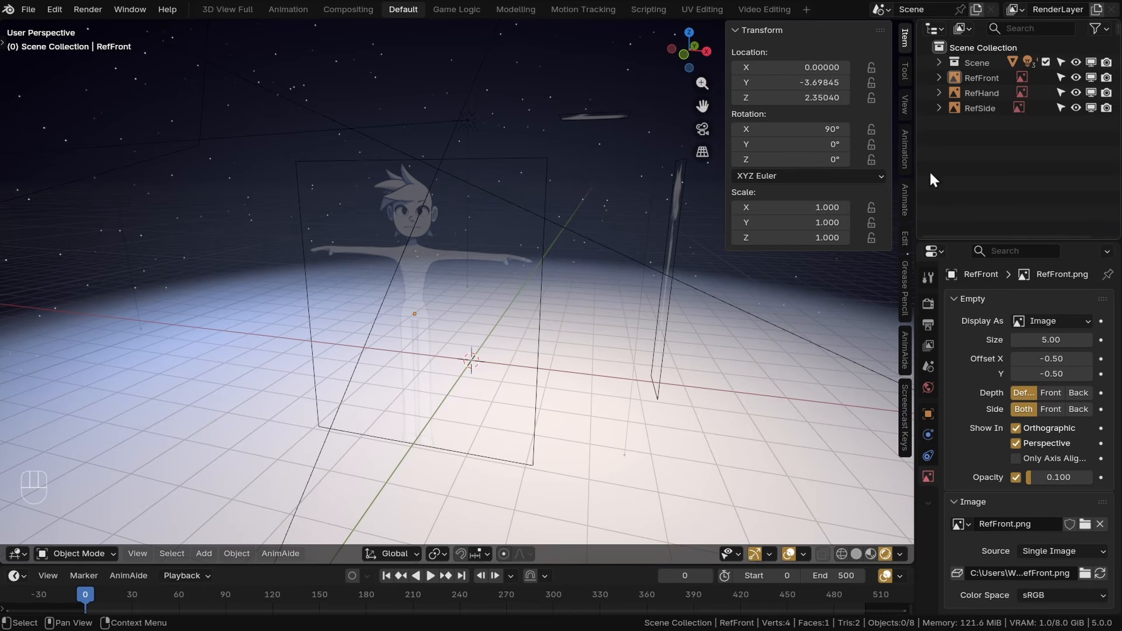
# Step: Make the RefFront image unselectable using the outliner's selectability restriction
pyautogui.click(1101, 32)
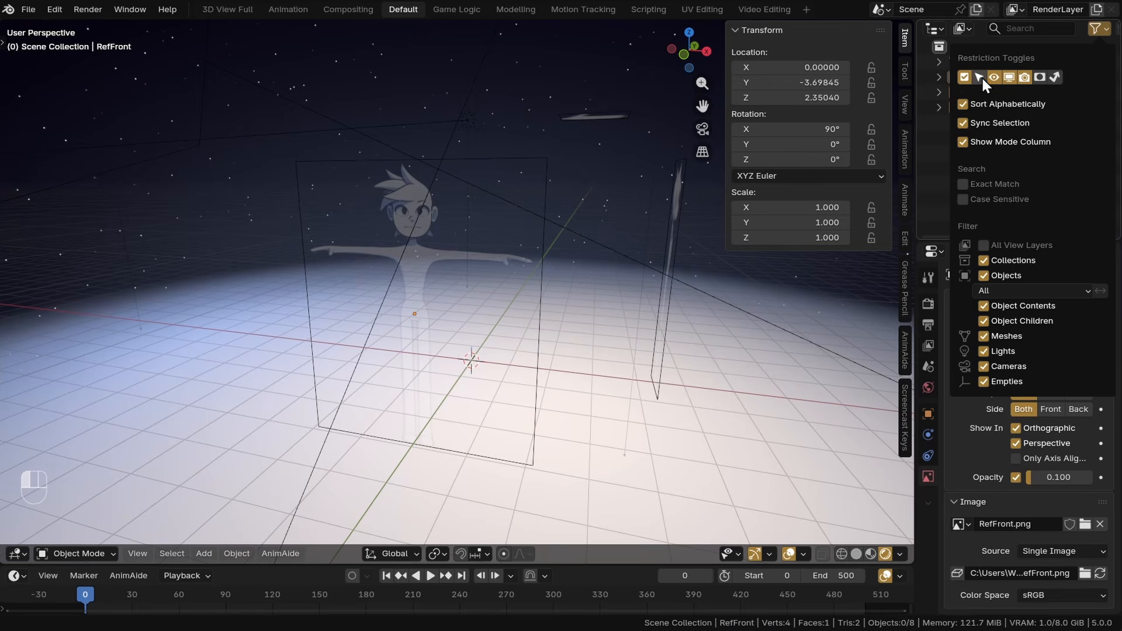
pyautogui.click(1096, 30)
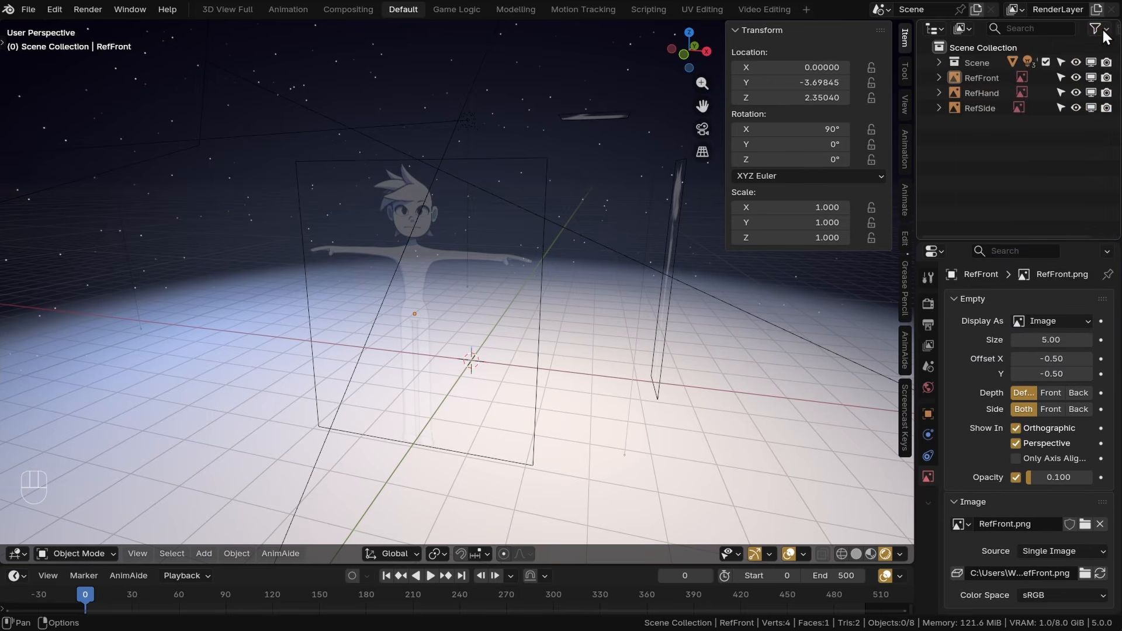
pyautogui.click(1062, 77)
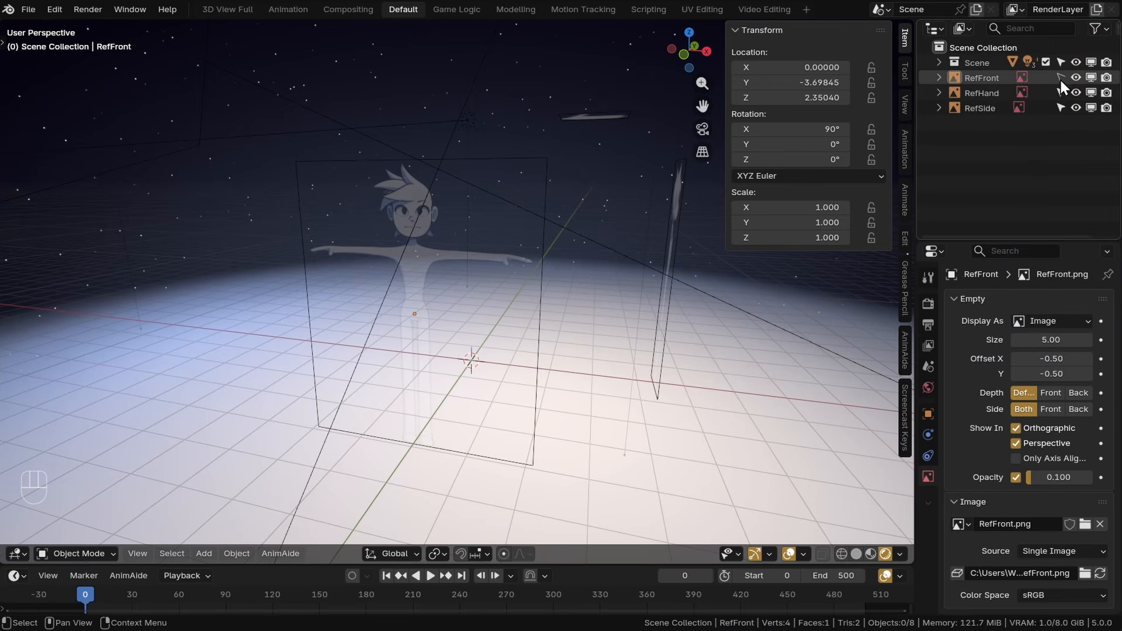
# Step: Try selecting the front reference image in the viewport to check its selection lock
pyautogui.moveTo(557, 215); pyautogui.dragTo(565, 190, button='middle')
pyautogui.click(452, 220)
pyautogui.click(435, 233)
pyautogui.click(390, 244)
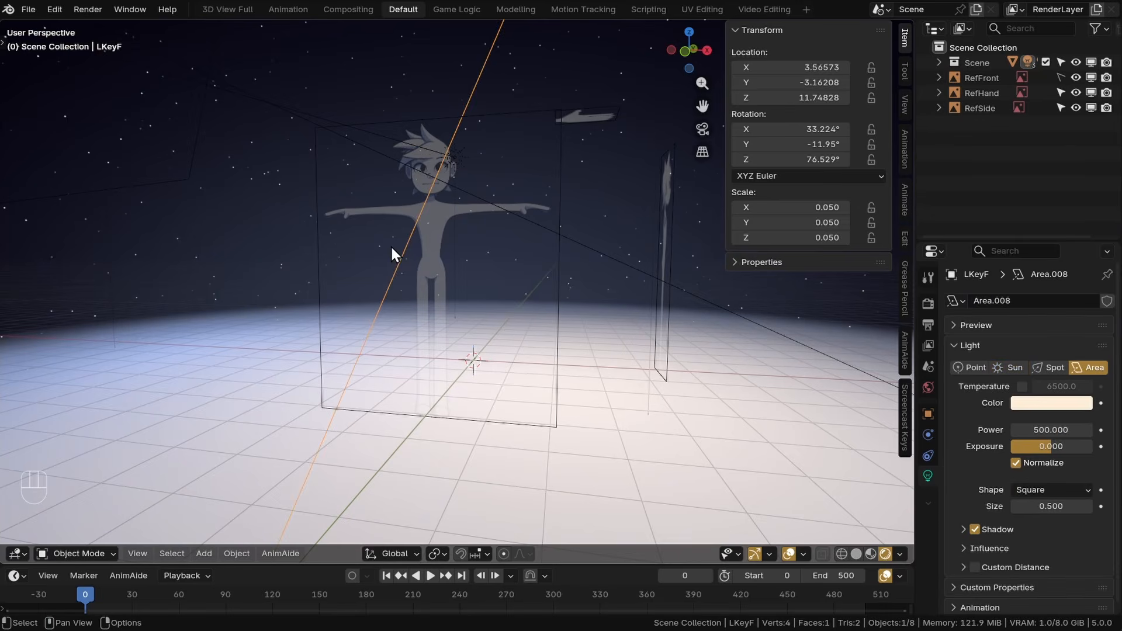
pyautogui.click(456, 209)
# Step: Create a new collection in the outliner and name it References
pyautogui.rightClick(953, 138)
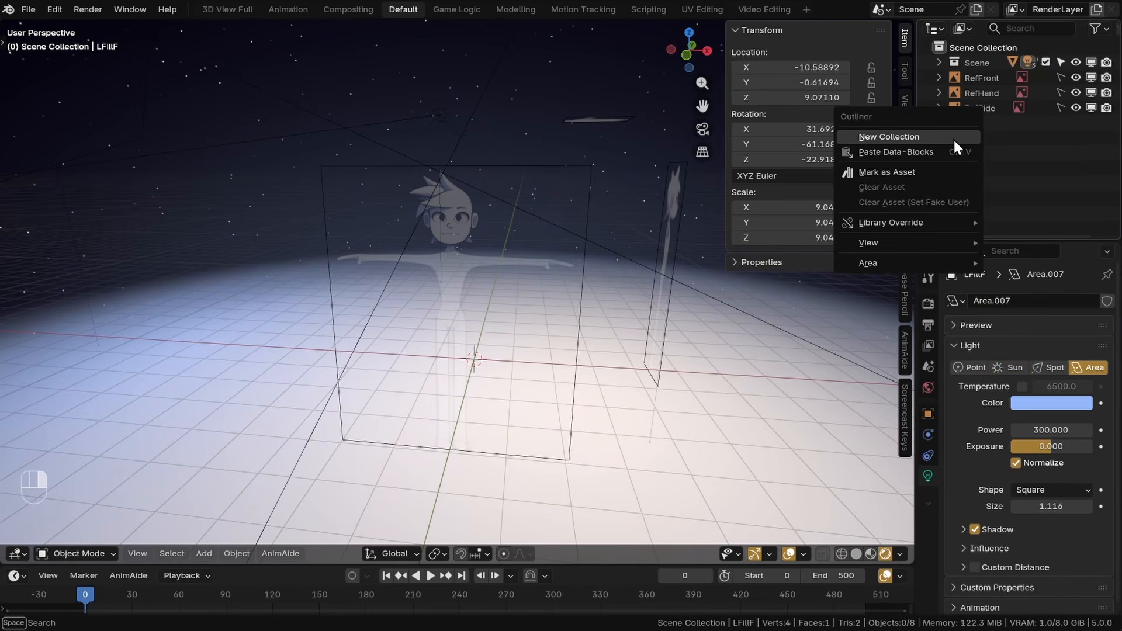
pyautogui.click(952, 137)
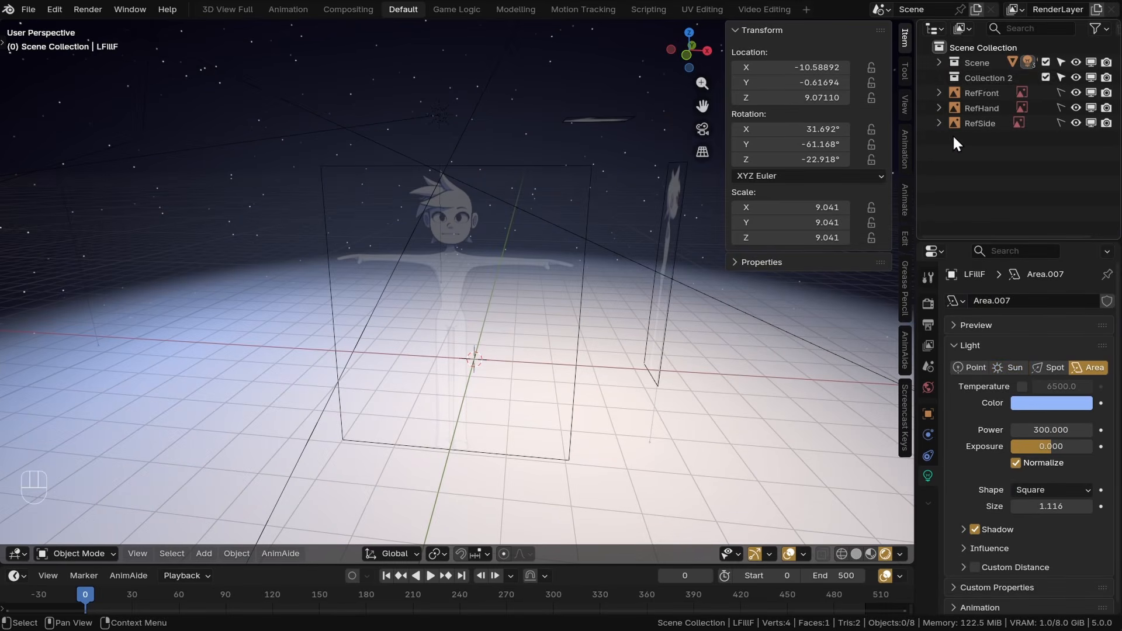
pyautogui.doubleClick(988, 77)
pyautogui.write('References')
pyautogui.press('Return')
# Step: Put RefFront, RefHand and RefSide into the References collection
pyautogui.click(983, 88)
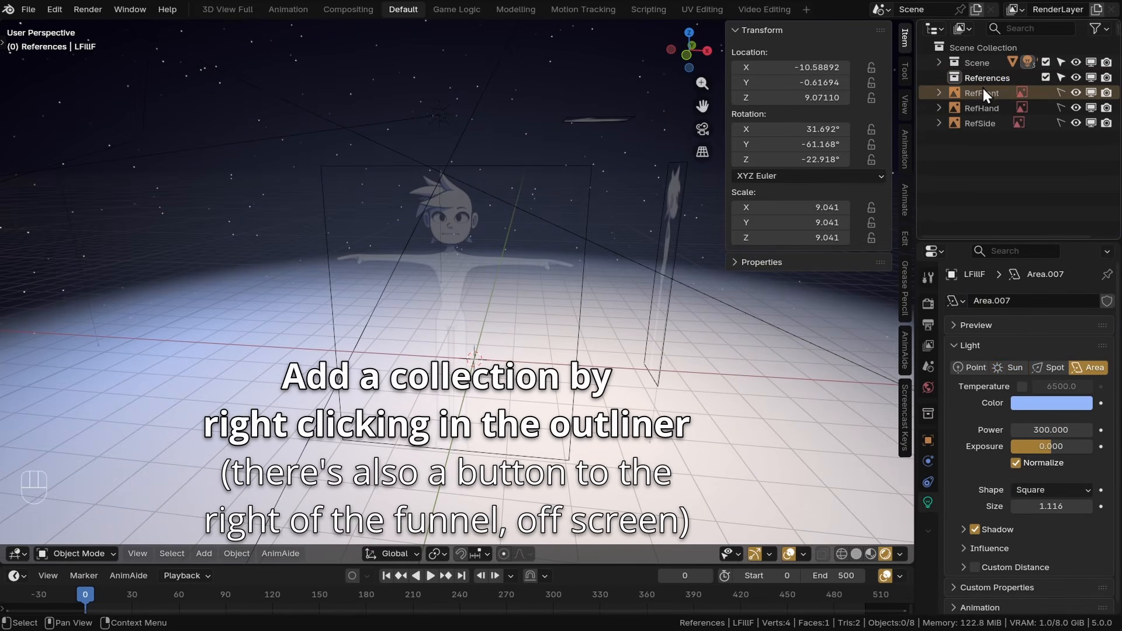
pyautogui.keyDown('shift'); pyautogui.click(978, 117); pyautogui.keyUp('shift')
pyautogui.moveTo(978, 117); pyautogui.dragTo(988, 79)
# Step: Switch the References collection off and back on to test it, and save the file
pyautogui.click(1045, 77)
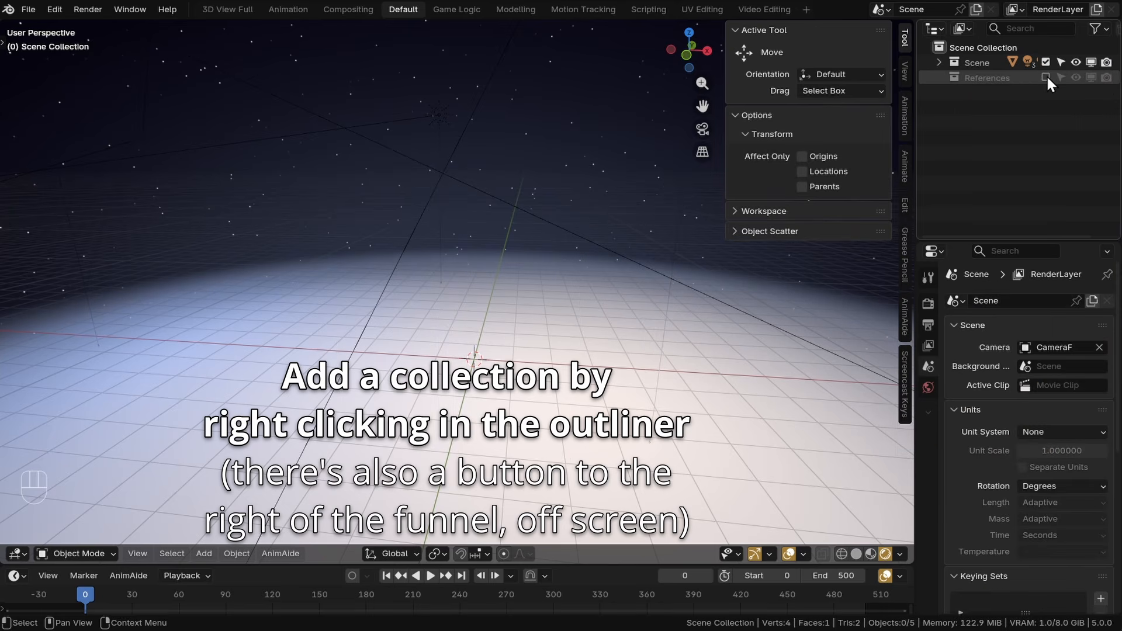
pyautogui.click(1046, 77)
pyautogui.click(939, 78)
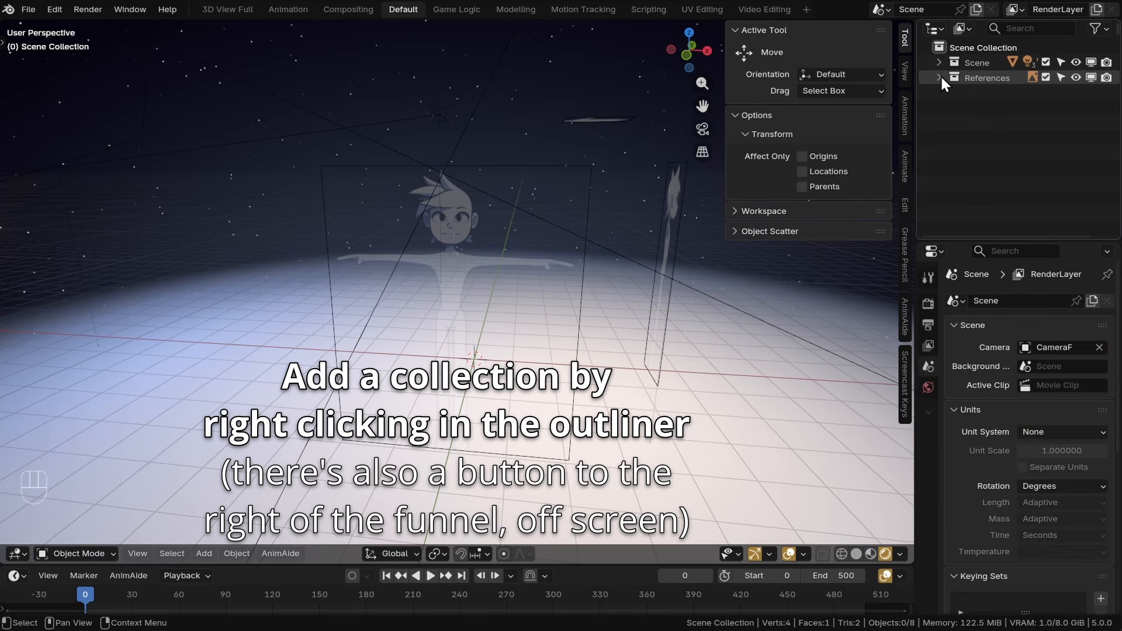
pyautogui.moveTo(627, 195); pyautogui.dragTo(545, 261, button='middle')
pyautogui.hotkey('ctrl', 's')
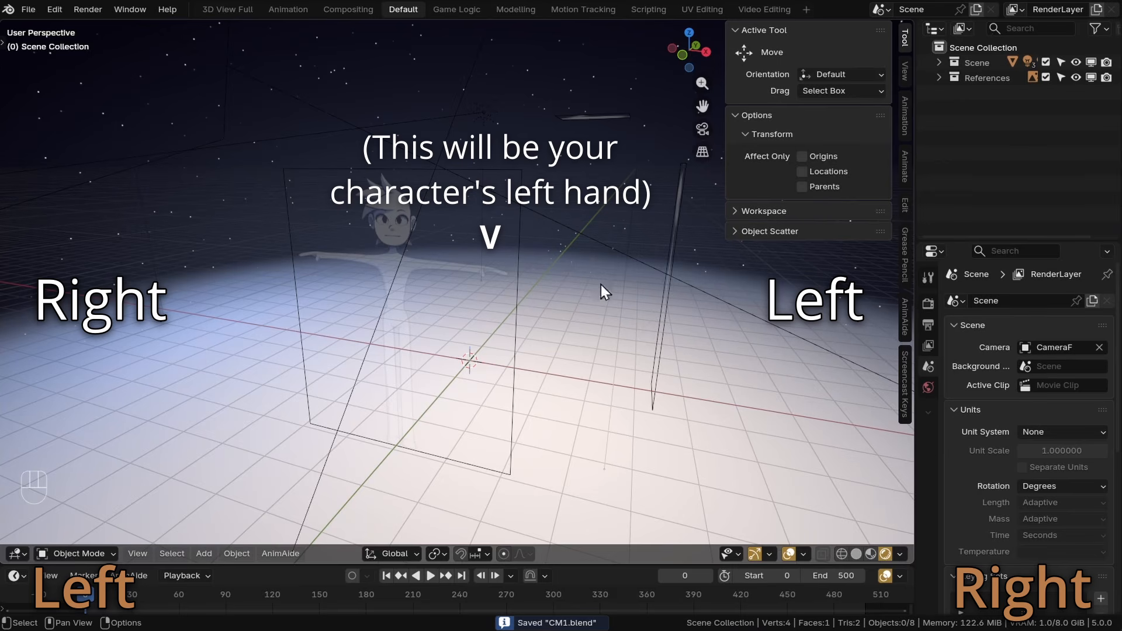
# Step: Examine the floor plane and the surrounding scene setup around the reference images
pyautogui.scroll(-5, 520, 247)
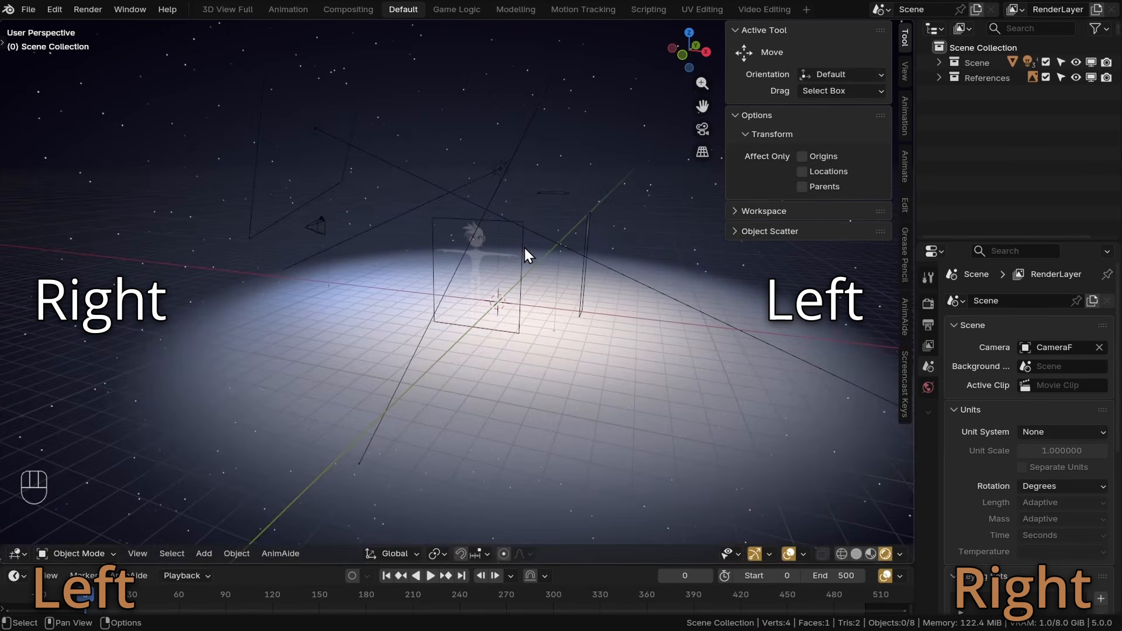
pyautogui.moveTo(558, 290); pyautogui.dragTo(454, 378, button='middle')
pyautogui.click(453, 374)
pyautogui.moveTo(466, 328); pyautogui.dragTo(532, 316, button='middle')
pyautogui.scroll(3, 538, 309)
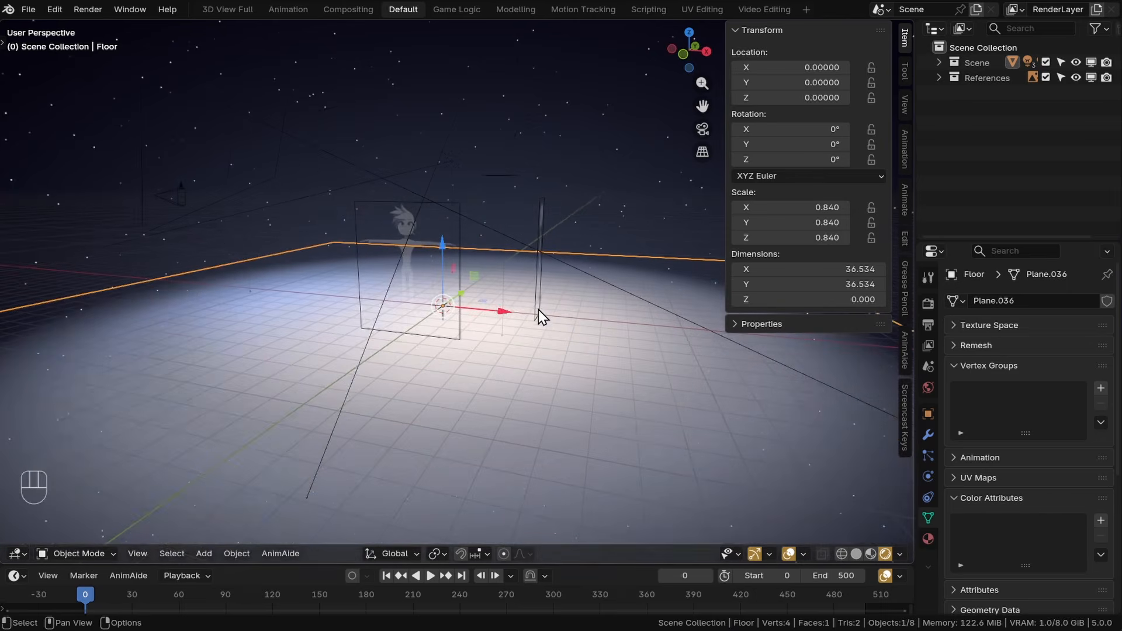
pyautogui.click(621, 205)
pyautogui.scroll(1, 590, 309)
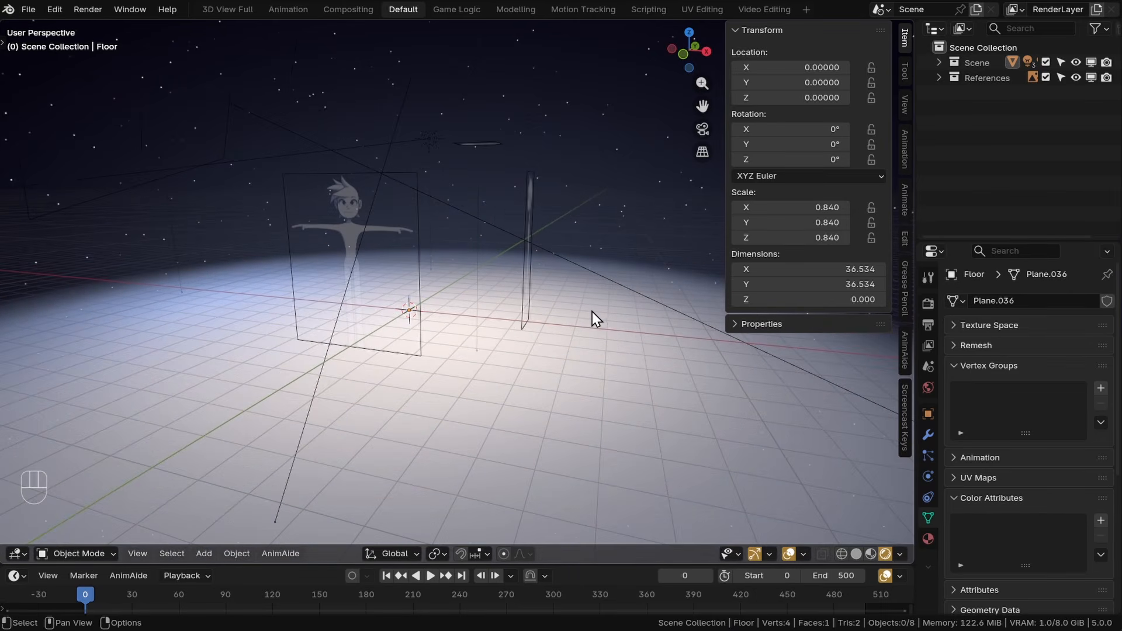
pyautogui.scroll(-1, 591, 310)
pyautogui.scroll(1, 592, 317)
pyautogui.keyDown('shift'); pyautogui.moveTo(591, 315); pyautogui.dragTo(528, 331, button='middle'); pyautogui.keyUp('shift')
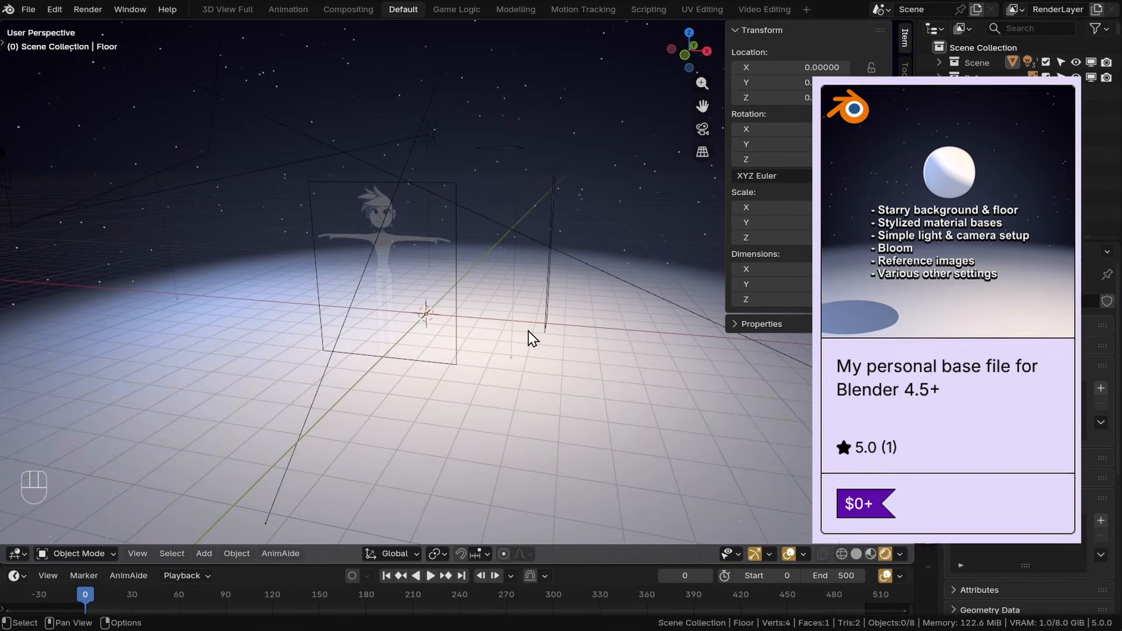
# Step: Clear the surroundings by excluding the Scene collection and unlinking the world, and save the file
pyautogui.click(1046, 63)
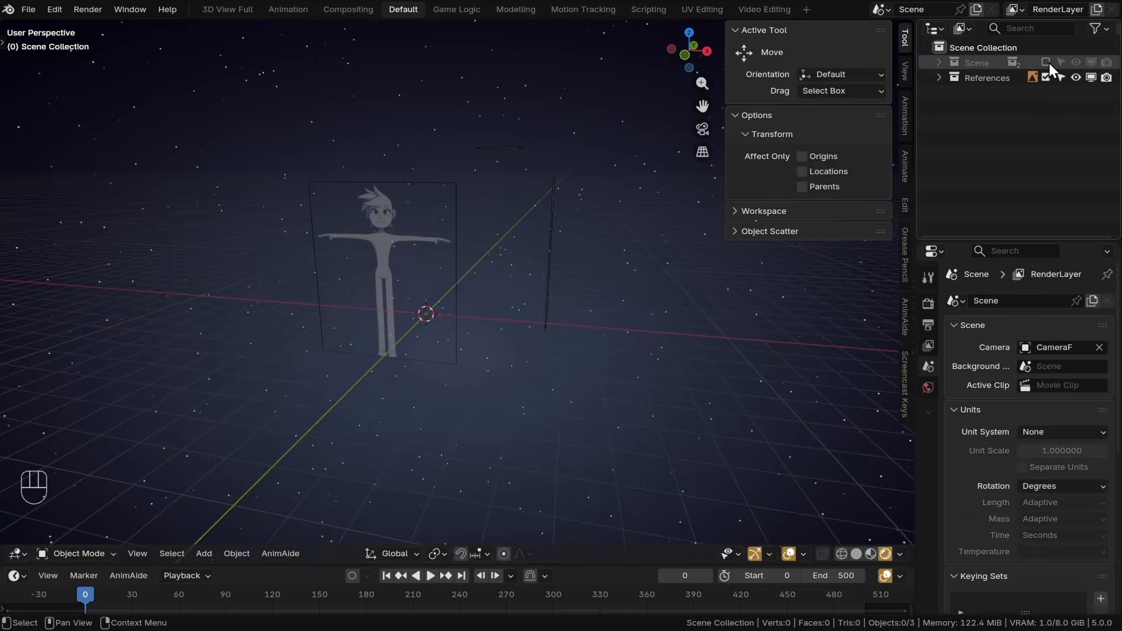
pyautogui.click(927, 387)
pyautogui.click(1107, 301)
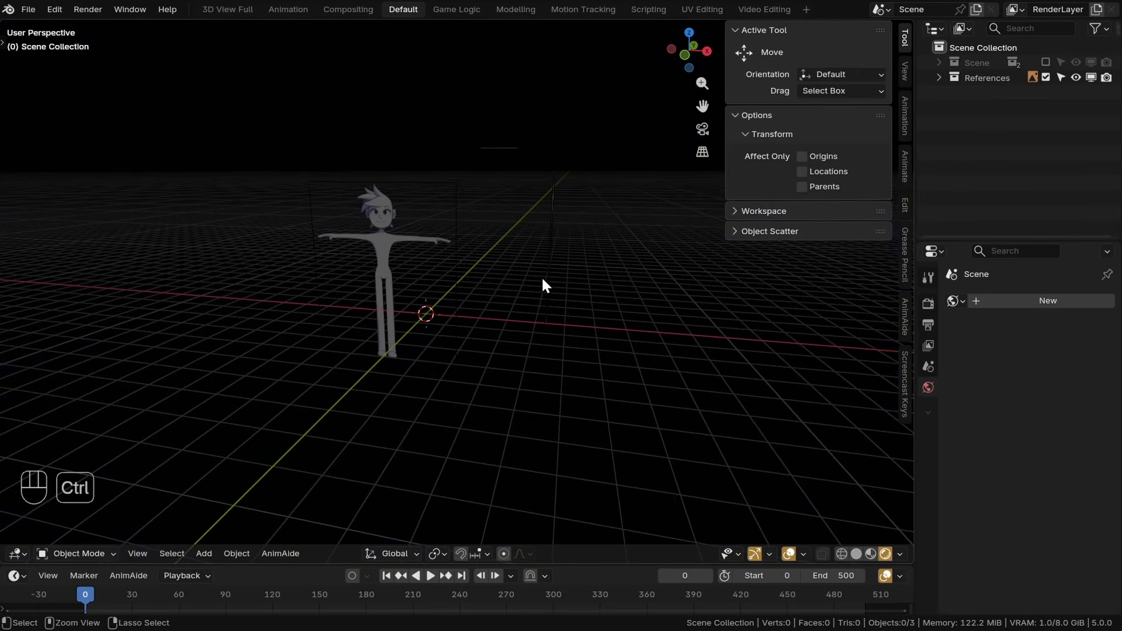
pyautogui.hotkey('ctrl', 's')
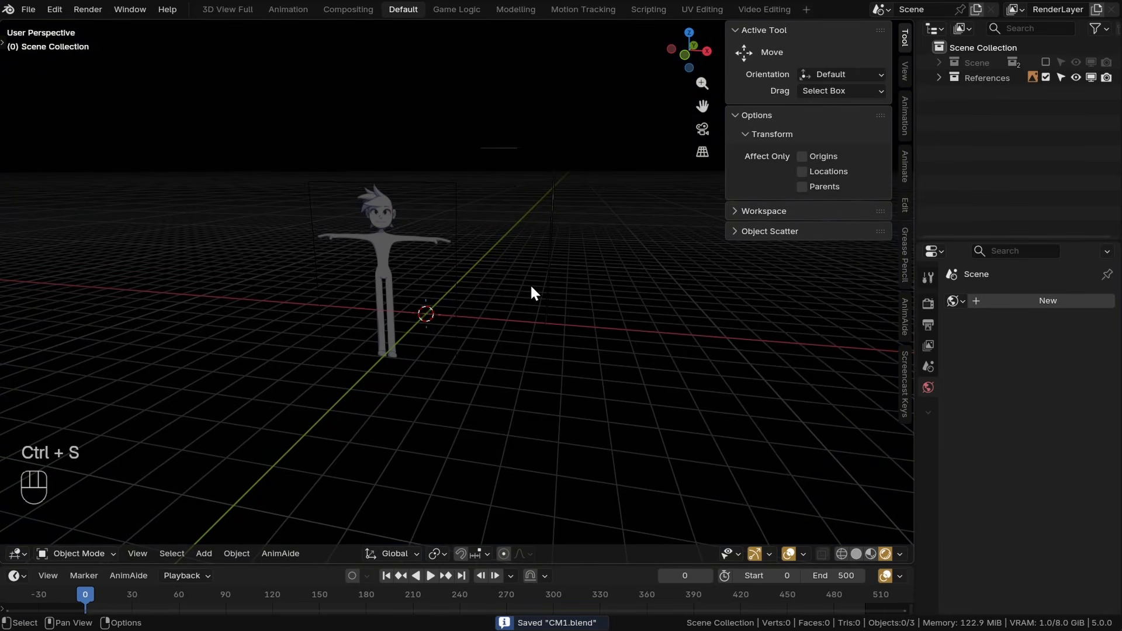
pyautogui.moveTo(439, 266); pyautogui.dragTo(487, 250, button='middle')
pyautogui.scroll(3, 470, 286)
pyautogui.keyDown('shift'); pyautogui.moveTo(684, 328); pyautogui.dragTo(735, 362, button='middle'); pyautogui.keyUp('shift')
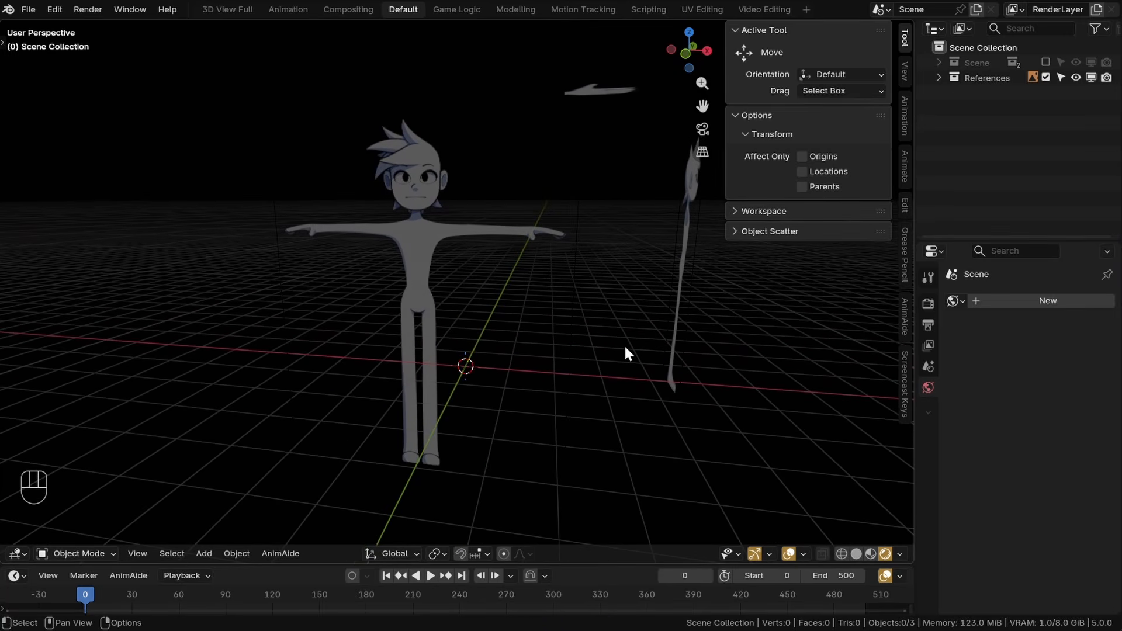
pyautogui.press('z')
pyautogui.press('z')
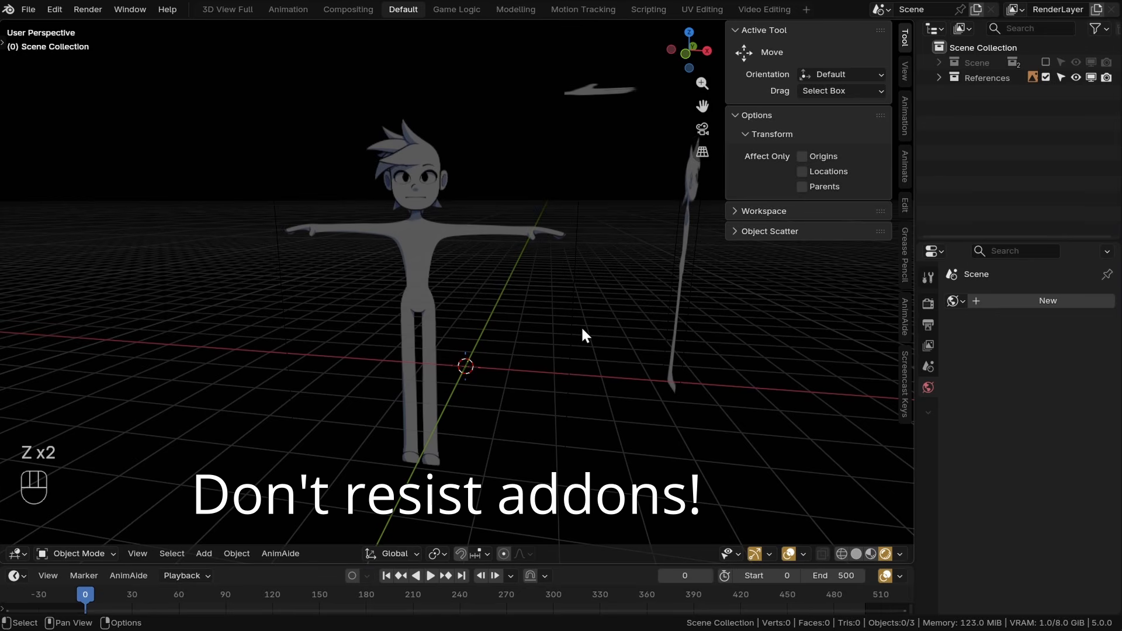
# Step: Save the file and look up the LoopTools extension's details in the preferences by searching the extensions for "loop"
pyautogui.hotkey('ctrl', 's')
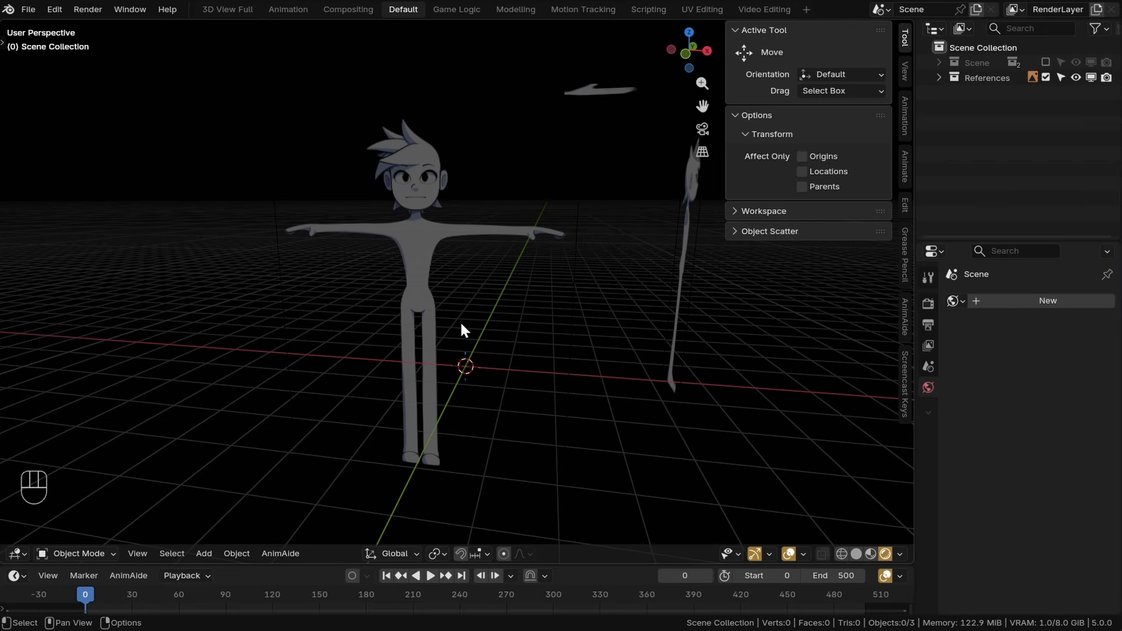
pyautogui.click(55, 9)
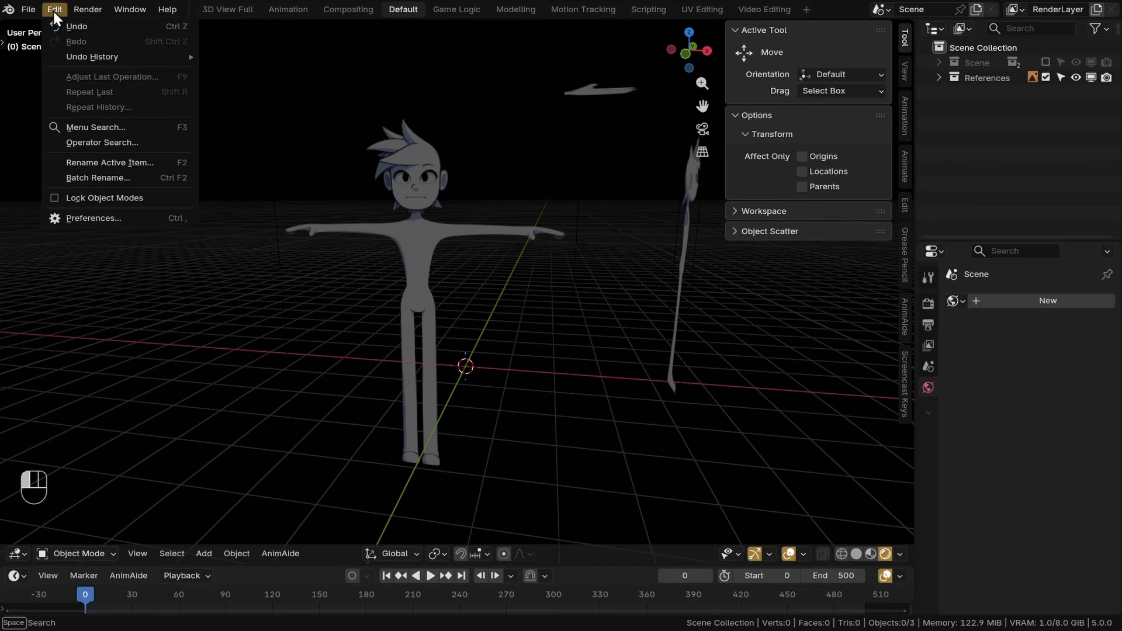
pyautogui.click(74, 218)
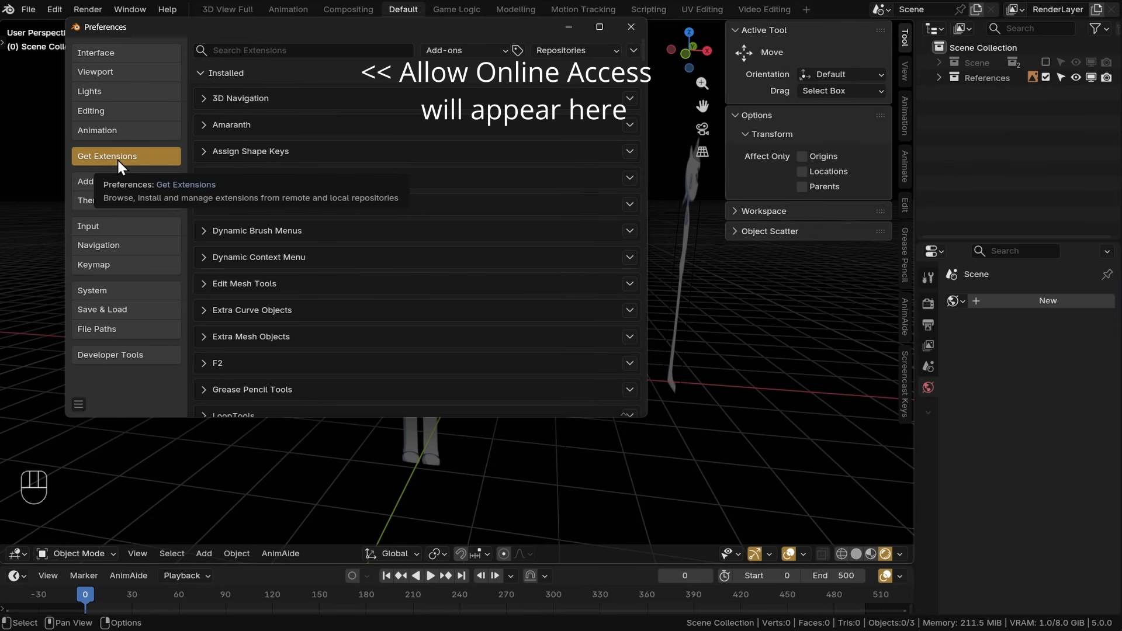
pyautogui.click(273, 47)
pyautogui.write('loop')
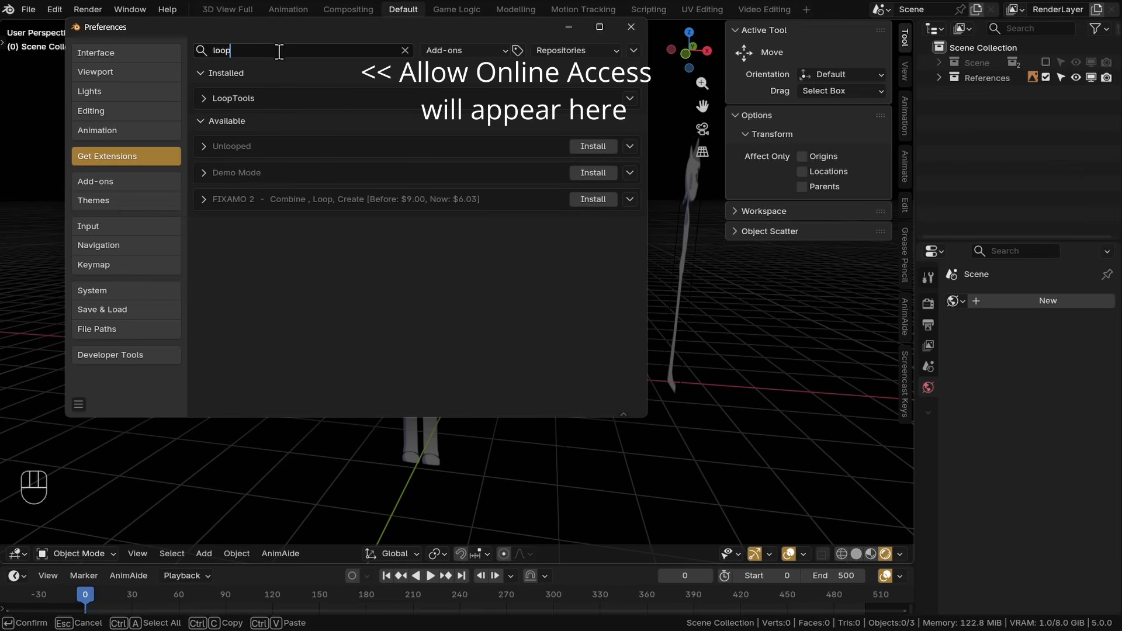
pyautogui.click(202, 97)
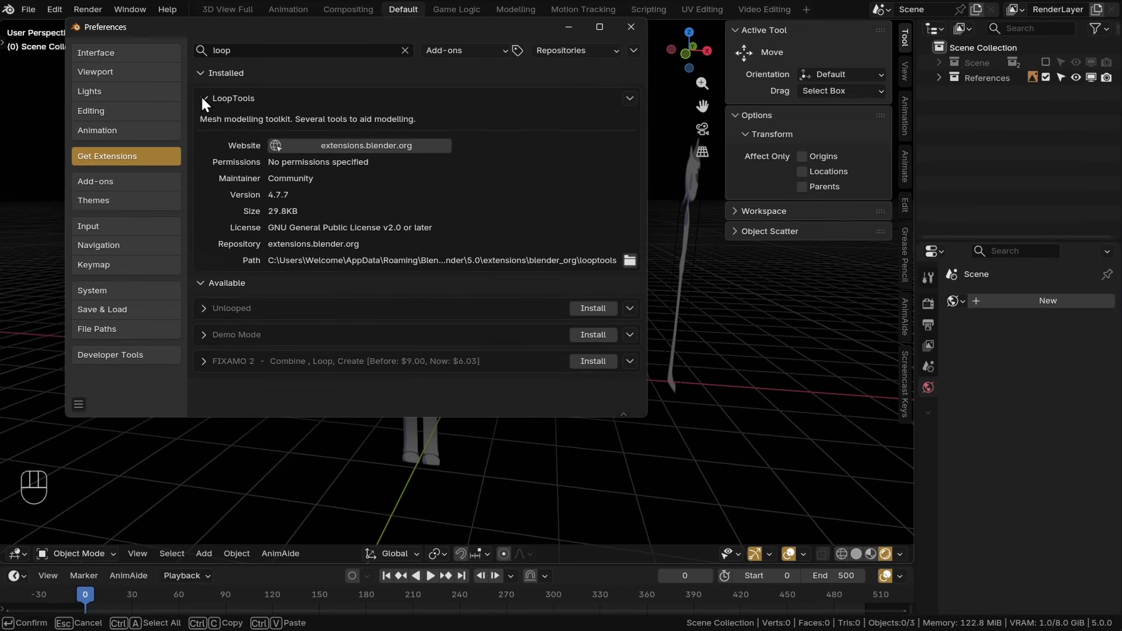
pyautogui.click(202, 97)
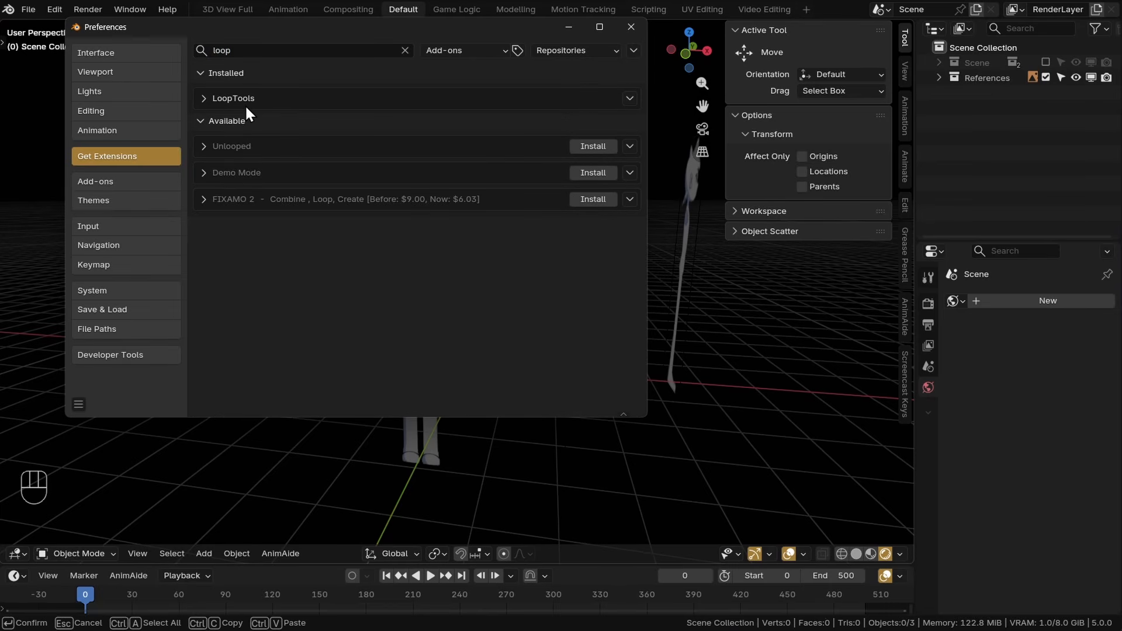
# Step: Check that LoopTools is enabled among the installed add-ons by searching for "loop", and clear the search
pyautogui.click(124, 182)
pyautogui.click(264, 54)
pyautogui.write('loop')
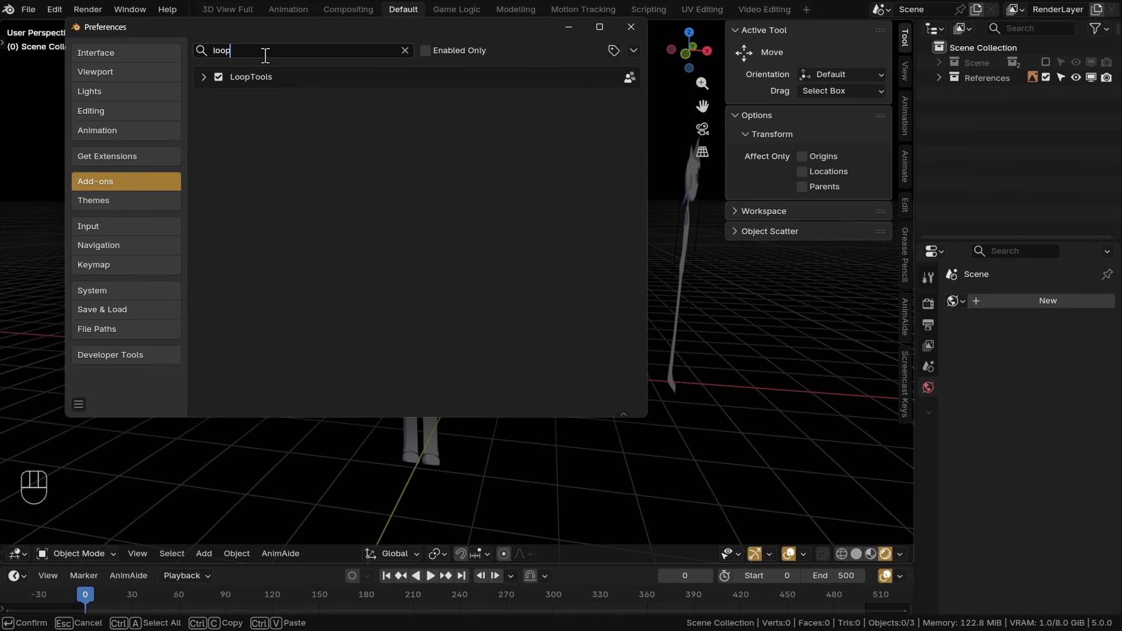
pyautogui.click(219, 77)
pyautogui.click(401, 51)
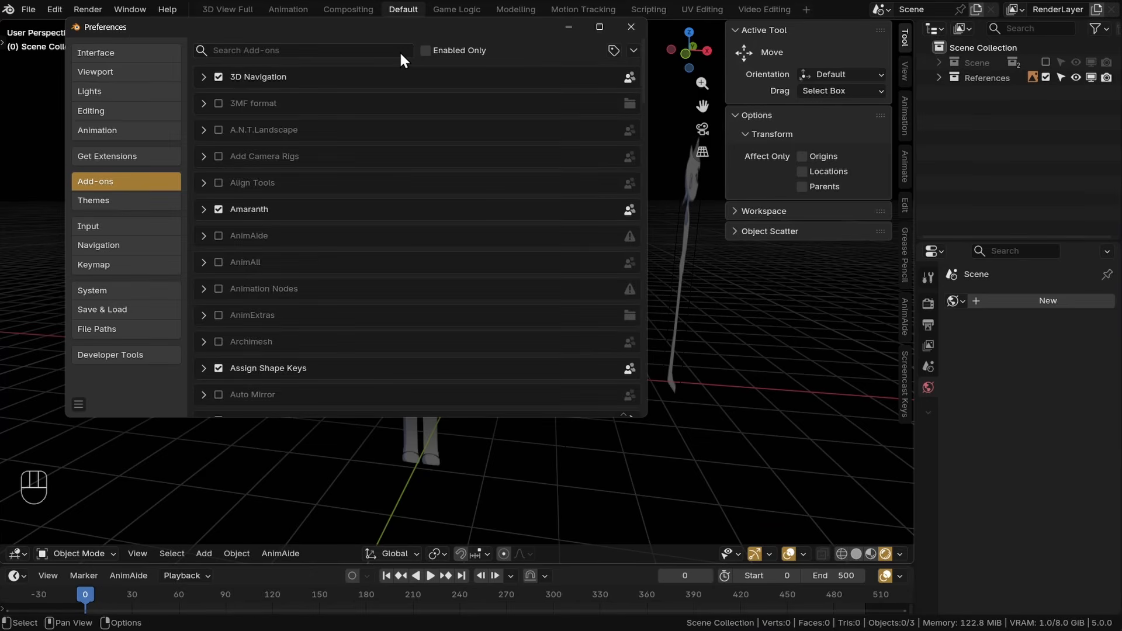
# Step: Filter the online extensions by type to show Themes
pyautogui.click(138, 156)
pyautogui.click(436, 51)
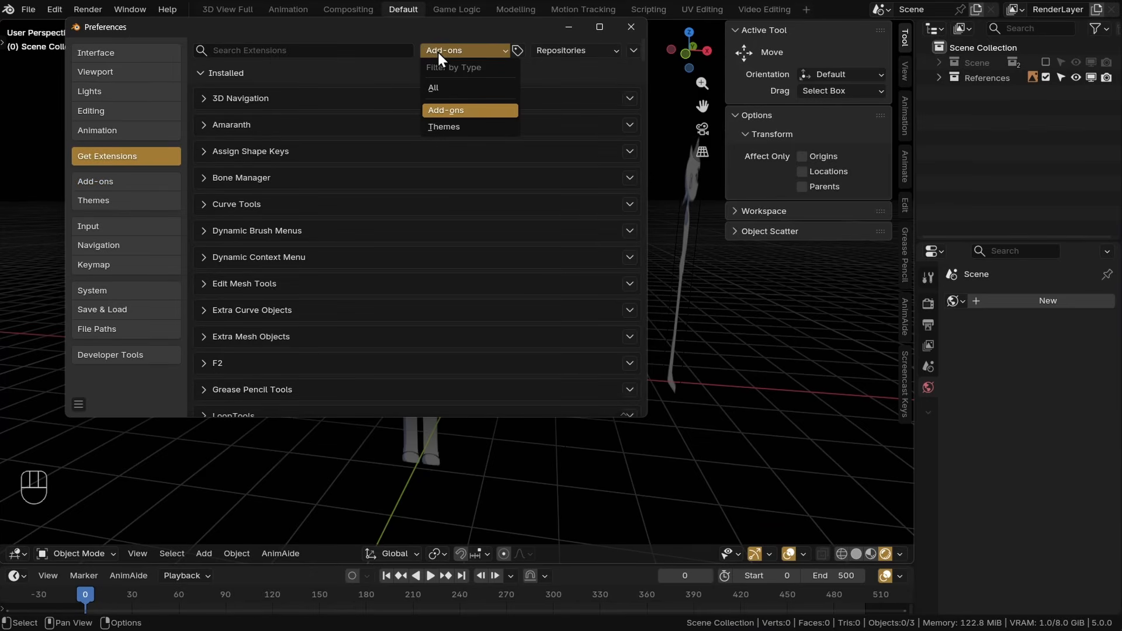
pyautogui.click(437, 124)
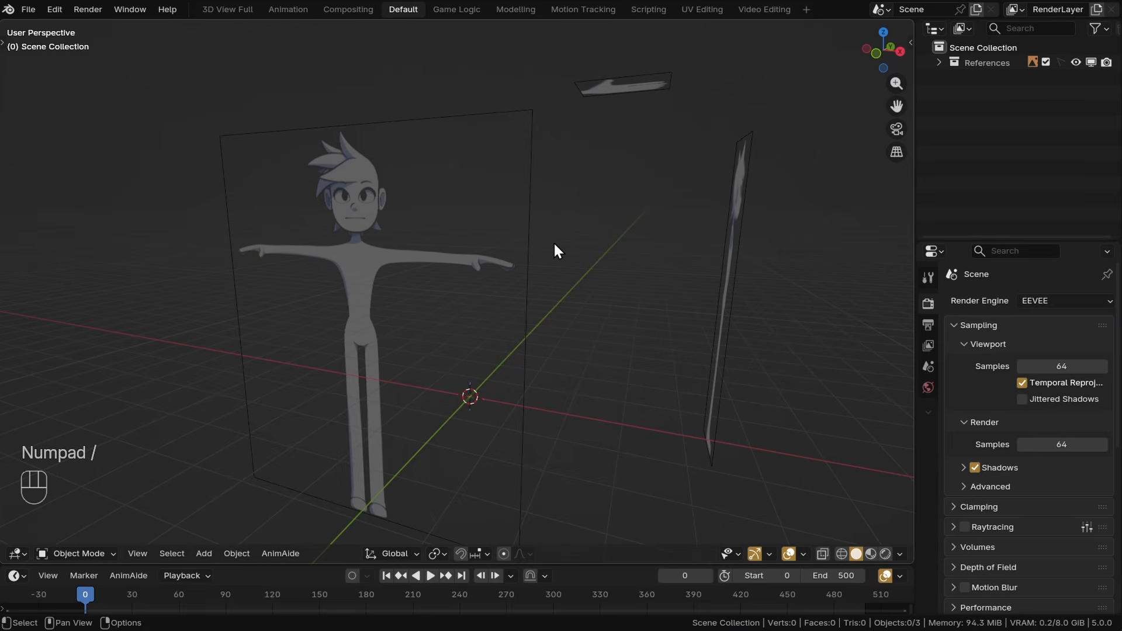
# Step: Save the file and add a cube mesh at the world origin
pyautogui.keyDown('shift'); pyautogui.moveTo(542, 248); pyautogui.dragTo(547, 253, button='middle'); pyautogui.keyUp('shift')
pyautogui.hotkey('ctrl', 's')
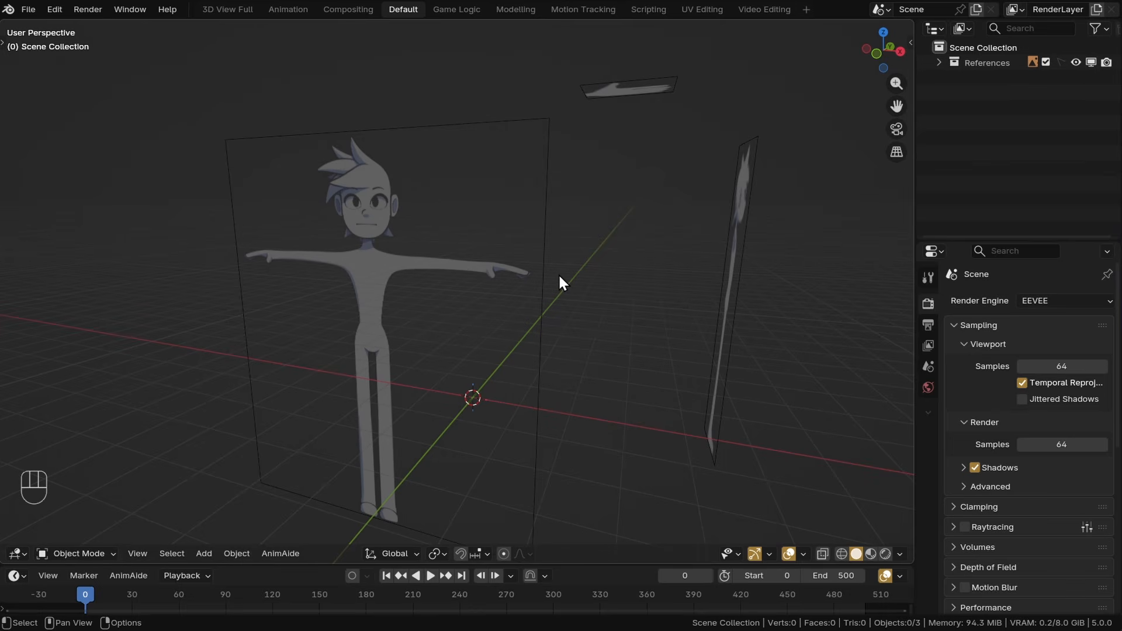
pyautogui.moveTo(560, 272)
pyautogui.keyDown('shift'); pyautogui.mouseDown(button='middle')
pyautogui.moveTo(585, 271)
pyautogui.moveTo(571, 268)
pyautogui.mouseUp(button='middle'); pyautogui.keyUp('shift')
pyautogui.moveTo(570, 268); pyautogui.dragTo(517, 259, button='middle')
pyautogui.keyDown('shift'); pyautogui.moveTo(517, 259); pyautogui.dragTo(546, 257, button='middle'); pyautogui.keyUp('shift')
pyautogui.scroll(5, 507, 184)
pyautogui.keyDown('shift'); pyautogui.moveTo(507, 184); pyautogui.dragTo(520, 198, button='middle'); pyautogui.keyUp('shift')
pyautogui.moveTo(520, 199); pyautogui.dragTo(523, 258, button='middle')
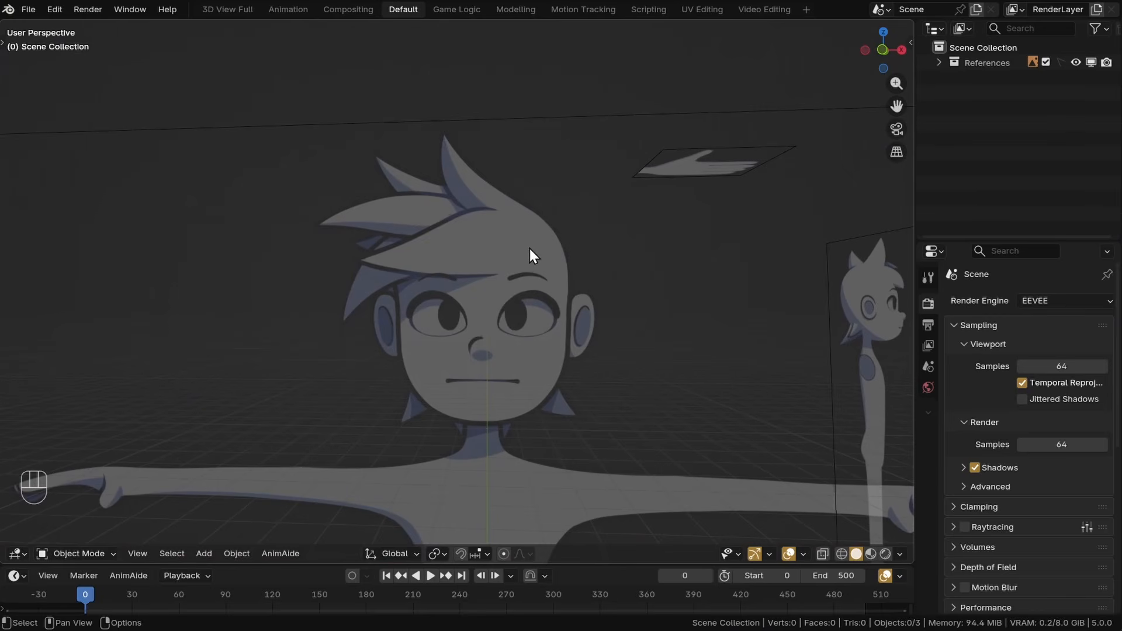
pyautogui.hotkey('shift', 'a')
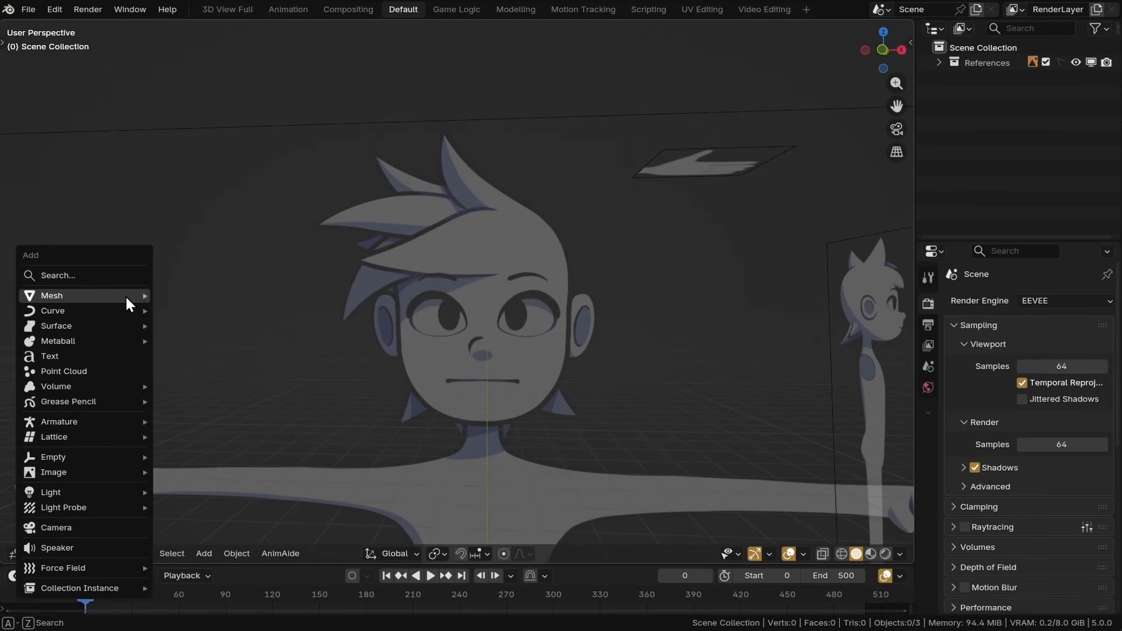
pyautogui.moveTo(127, 295)
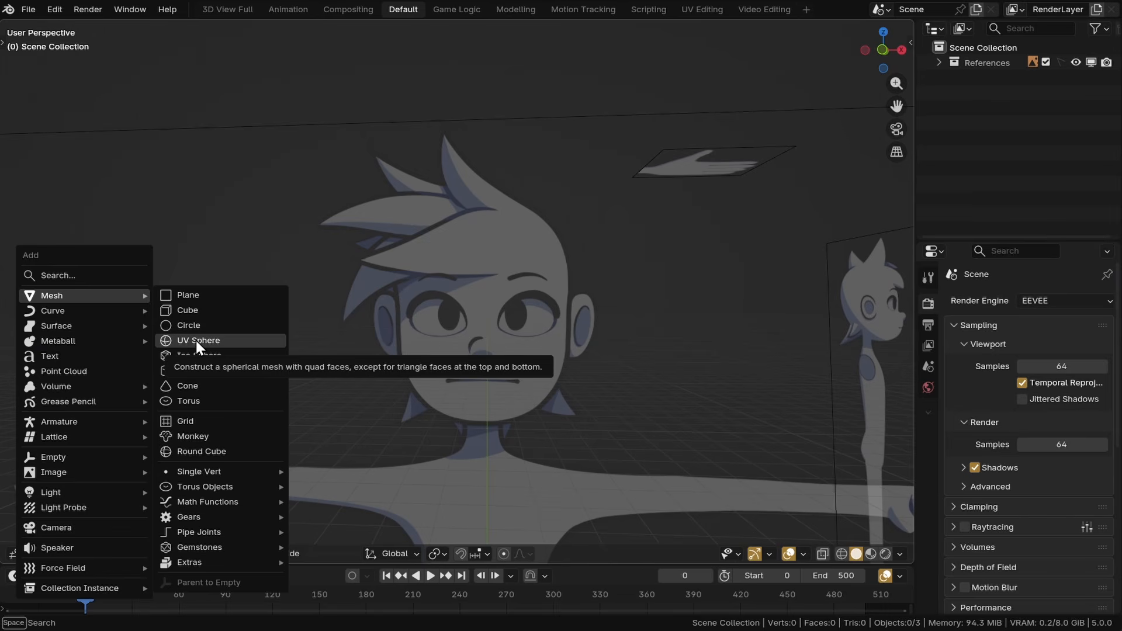
pyautogui.click(190, 311)
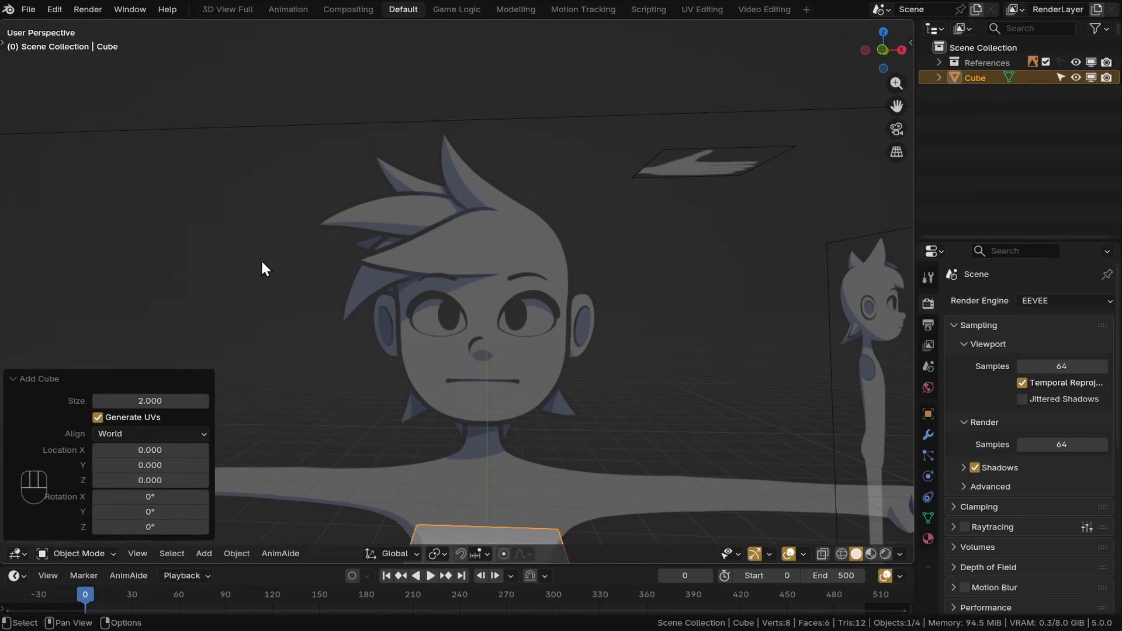
# Step: Raise the cube about 4.41 along Z to head height, shrink it to roughly the head's size, and fine-tune its height
pyautogui.scroll(-5, 456, 350)
pyautogui.keyDown('shift'); pyautogui.moveTo(456, 403); pyautogui.dragTo(514, 347, button='middle'); pyautogui.keyUp('shift')
pyautogui.scroll(2, 444, 276)
pyautogui.press('g')
pyautogui.press('z')
pyautogui.moveTo(529, 137); pyautogui.dragTo(529, 136)
pyautogui.moveTo(572, 195)
pyautogui.mouseDown(button='middle')
pyautogui.moveTo(552, 216)
pyautogui.moveTo(576, 202)
pyautogui.mouseUp(button='middle')
pyautogui.press('s')
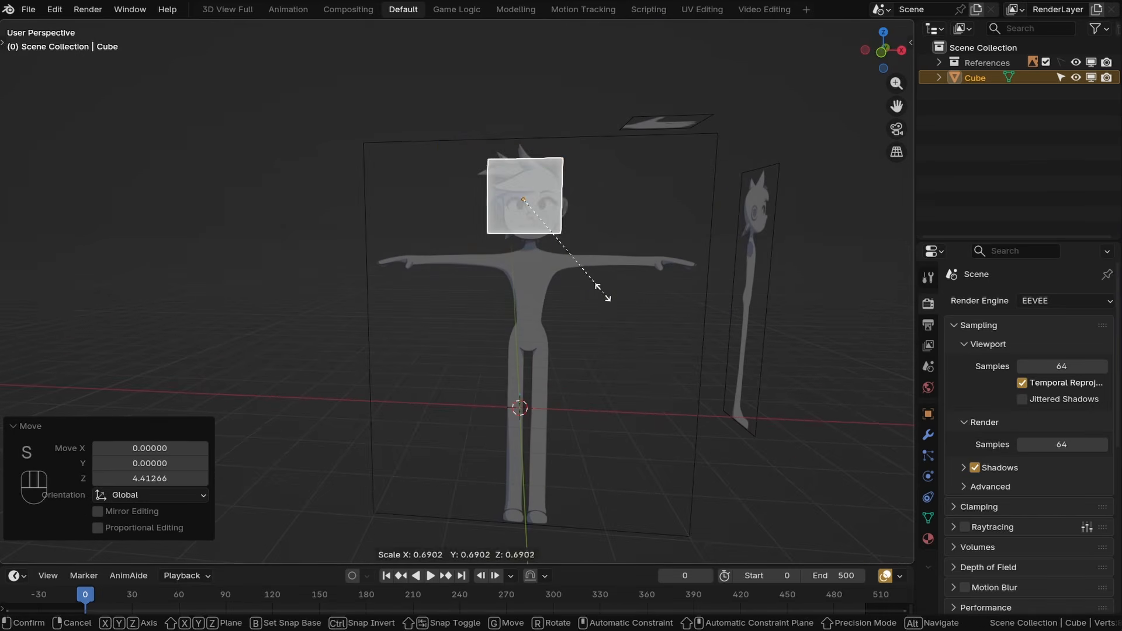
pyautogui.click(596, 287)
pyautogui.moveTo(524, 145); pyautogui.dragTo(524, 152)
pyautogui.moveTo(562, 210); pyautogui.dragTo(535, 228, button='middle')
pyautogui.moveTo(534, 226); pyautogui.dragTo(590, 234)
pyautogui.hotkey('ctrl', 'z')
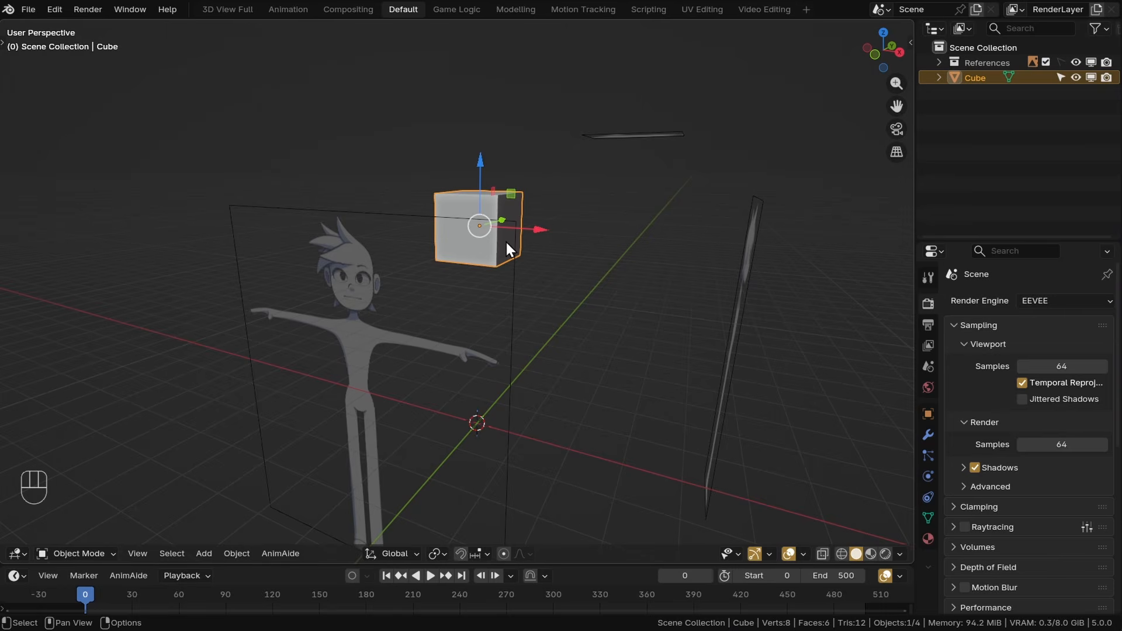
# Step: Add a second cube for the torso, raise it to below the head cube, and scale it to roughly the torso's size
pyautogui.moveTo(506, 241); pyautogui.dragTo(561, 248, button='middle')
pyautogui.keyDown('shift'); pyautogui.moveTo(561, 248); pyautogui.dragTo(587, 254, button='middle'); pyautogui.keyUp('shift')
pyautogui.click(595, 305)
pyautogui.moveTo(611, 310); pyautogui.dragTo(515, 330, button='middle')
pyautogui.hotkey('shift', 'a')
pyautogui.click(565, 323)
pyautogui.moveTo(435, 354); pyautogui.dragTo(435, 234)
pyautogui.moveTo(444, 251); pyautogui.dragTo(565, 281, button='middle')
pyautogui.moveTo(524, 228); pyautogui.dragTo(522, 197)
pyautogui.press('s')
pyautogui.click(597, 305)
# Step: Use the Scale tool to stretch the torso cube to 1.343 along Z and thin it to 0.33 along Y
pyautogui.click(3, 44)
pyautogui.click(19, 148)
pyautogui.moveTo(553, 209); pyautogui.dragTo(419, 211, button='middle')
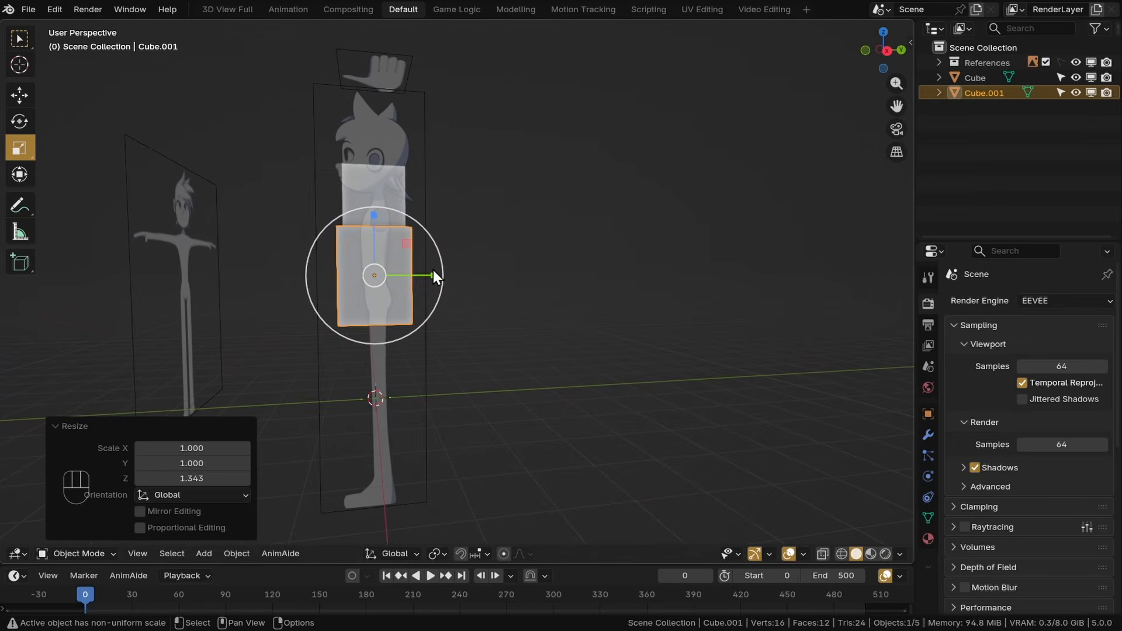
pyautogui.moveTo(433, 273); pyautogui.dragTo(393, 274)
# Step: Select the head cube and move it slightly up along Z to match the head in the references
pyautogui.moveTo(395, 273); pyautogui.dragTo(423, 280, button='middle')
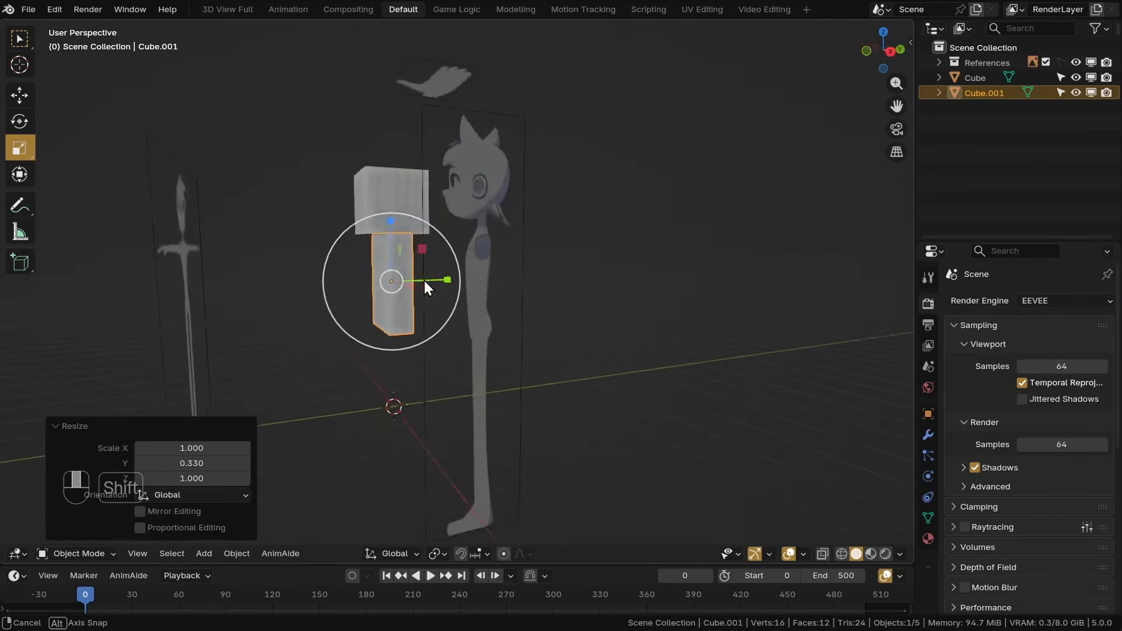
pyautogui.click(19, 95)
pyautogui.click(377, 193)
pyautogui.moveTo(379, 142); pyautogui.dragTo(378, 132)
# Step: Narrow the torso cube along X, scale it to 0.923 along Z, and raise it to just below the head cube
pyautogui.click(512, 284)
pyautogui.click(26, 150)
pyautogui.moveTo(535, 280); pyautogui.dragTo(549, 269, button='middle')
pyautogui.moveTo(579, 273); pyautogui.dragTo(561, 273)
pyautogui.moveTo(519, 213); pyautogui.dragTo(520, 218)
pyautogui.moveTo(532, 231); pyautogui.dragTo(535, 234, button='middle')
pyautogui.click(20, 95)
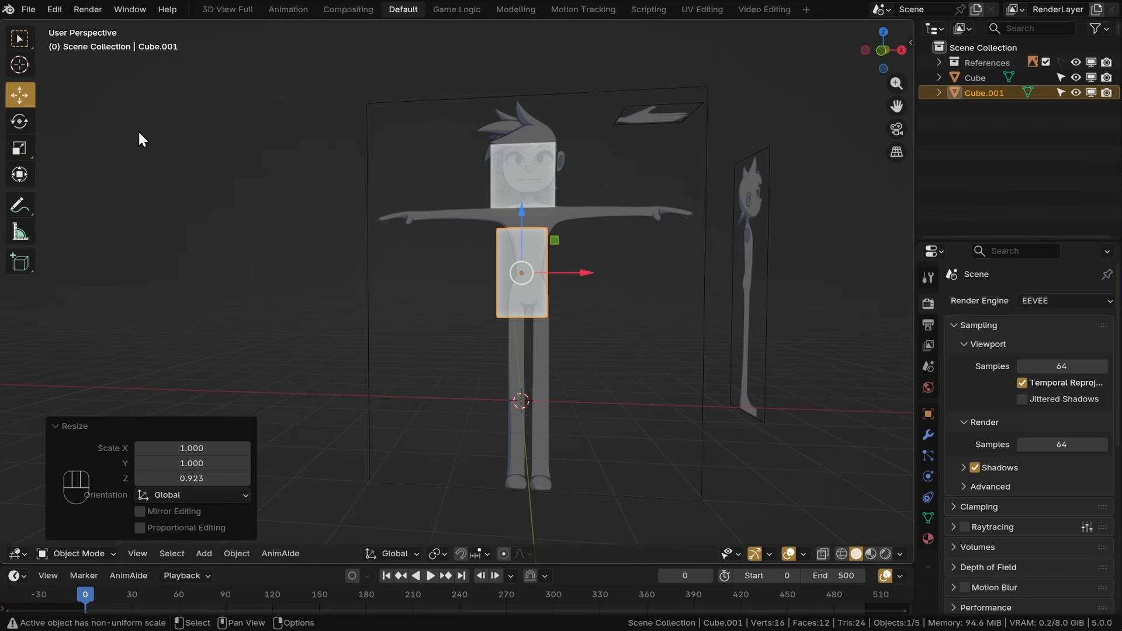
pyautogui.moveTo(523, 217); pyautogui.dragTo(523, 205)
pyautogui.click(663, 276)
# Step: Add a cylinder mesh at the world origin and set its vertices to 8
pyautogui.keyDown('shift'); pyautogui.moveTo(664, 276); pyautogui.dragTo(594, 294, button='middle'); pyautogui.keyUp('shift')
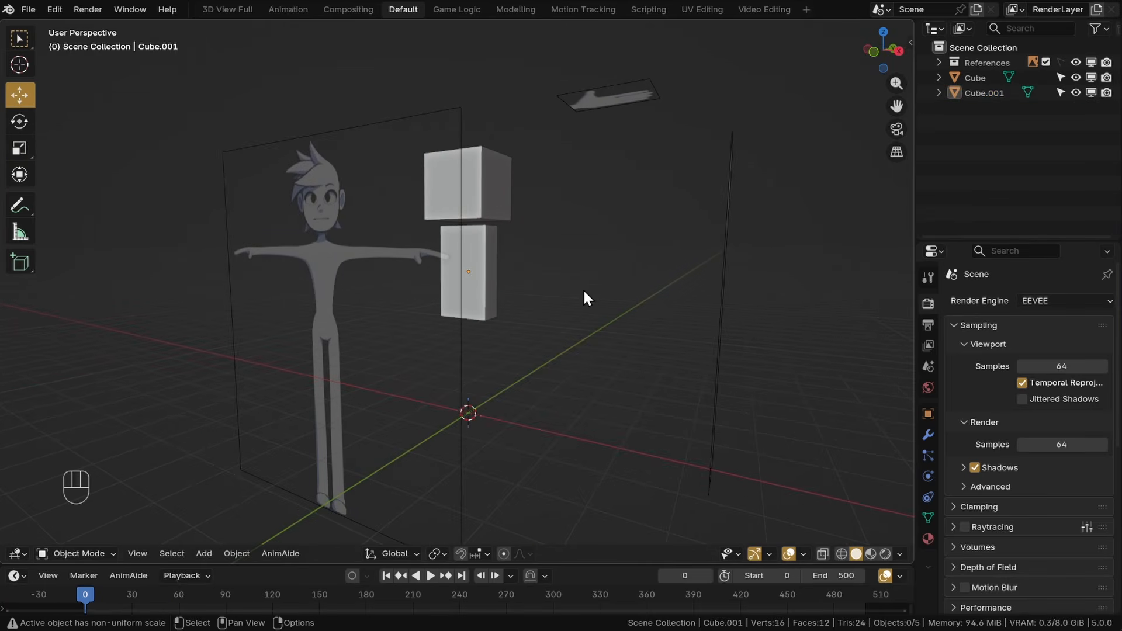
pyautogui.moveTo(580, 289); pyautogui.dragTo(603, 181, button='middle')
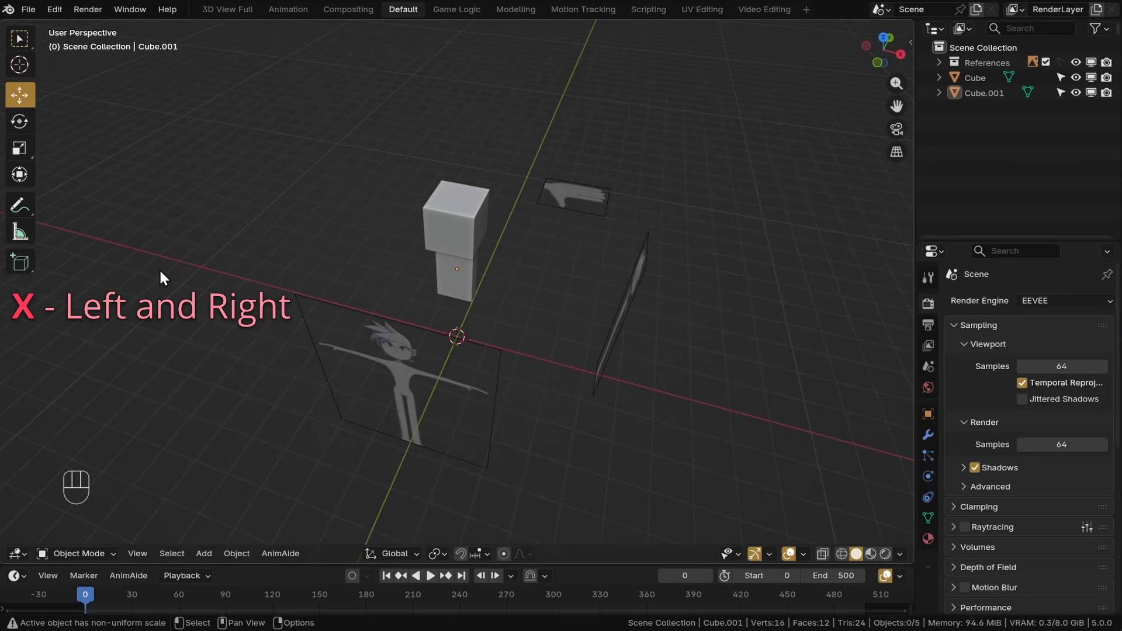
pyautogui.moveTo(450, 318); pyautogui.dragTo(510, 211, button='middle')
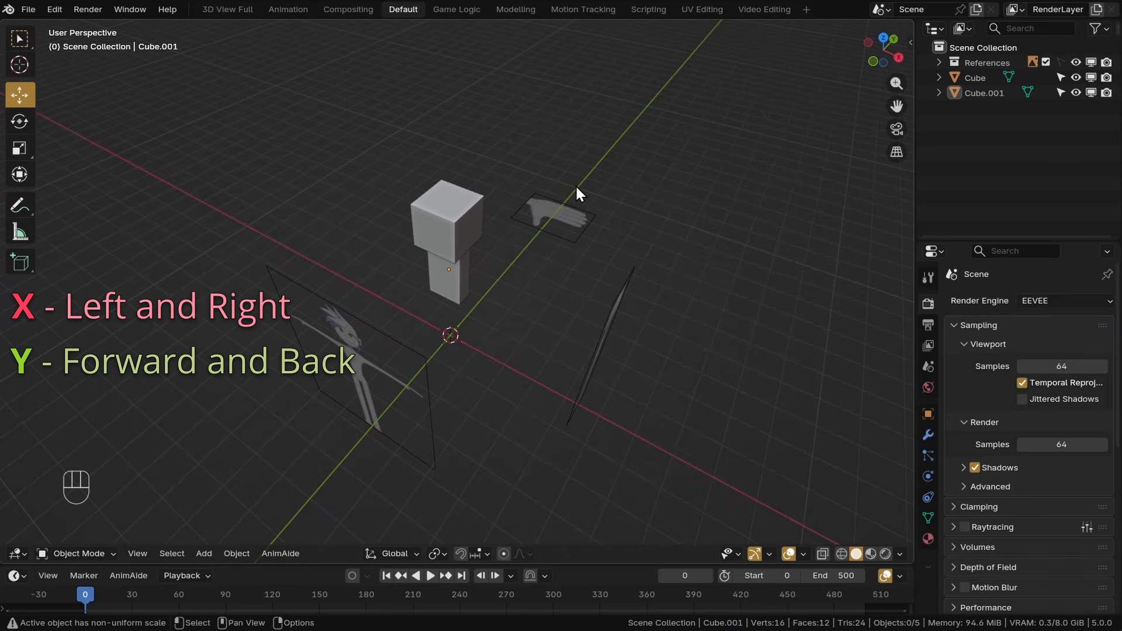
pyautogui.moveTo(892, 68)
pyautogui.mouseDown()
pyautogui.moveTo(596, 370)
pyautogui.moveTo(896, 58)
pyautogui.mouseUp()
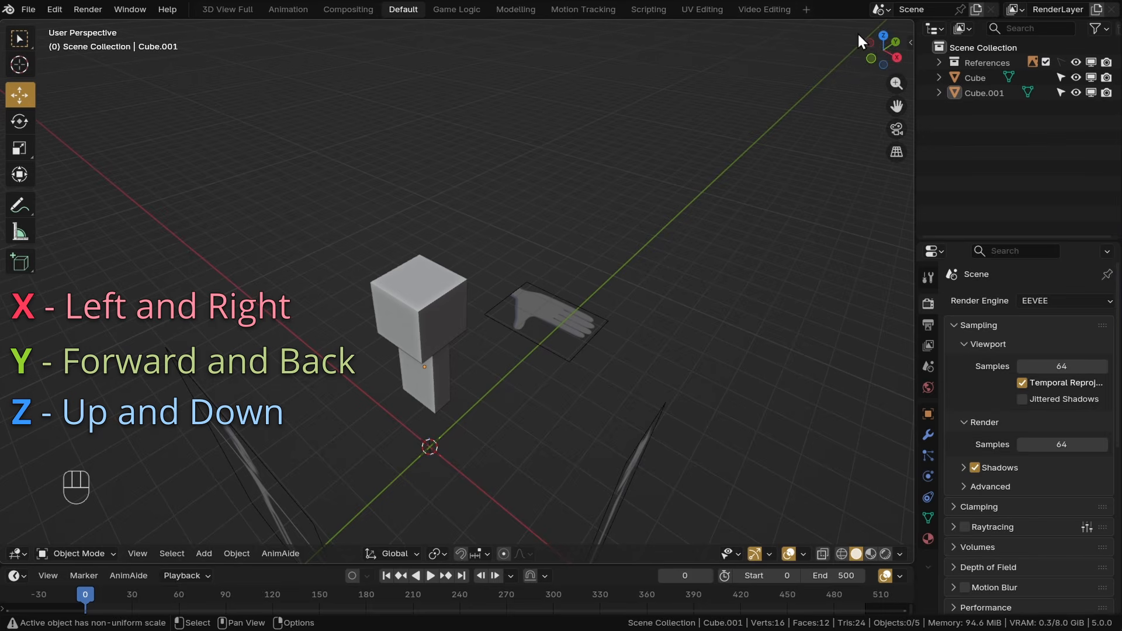
pyautogui.moveTo(684, 178); pyautogui.dragTo(479, 313, button='middle')
pyautogui.hotkey('shift', 'a')
pyautogui.moveTo(479, 314)
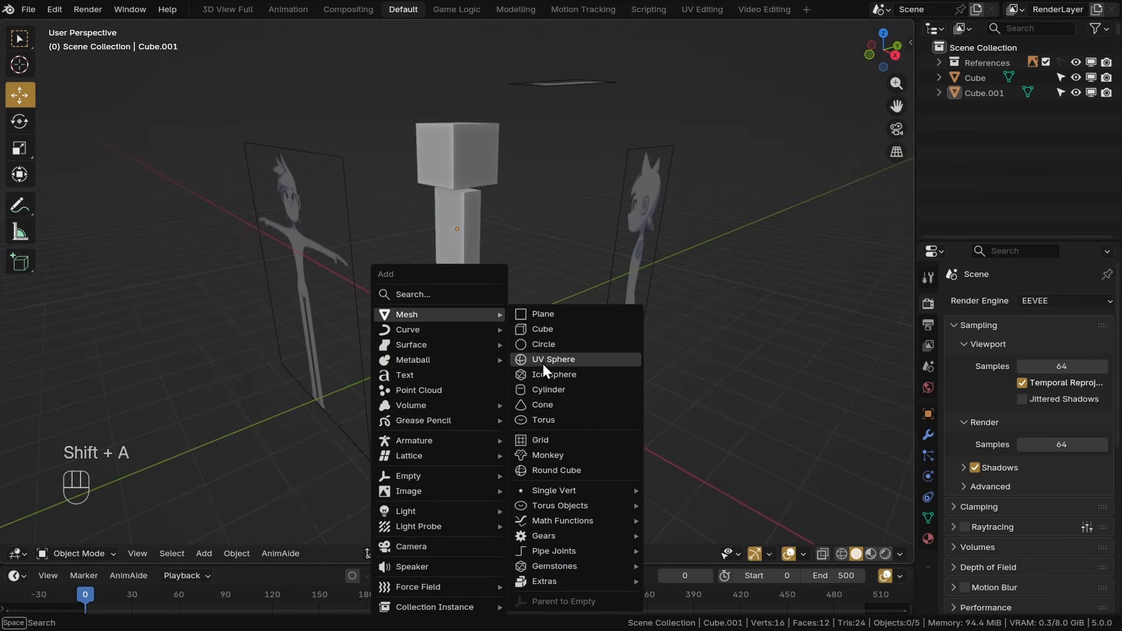
pyautogui.click(549, 392)
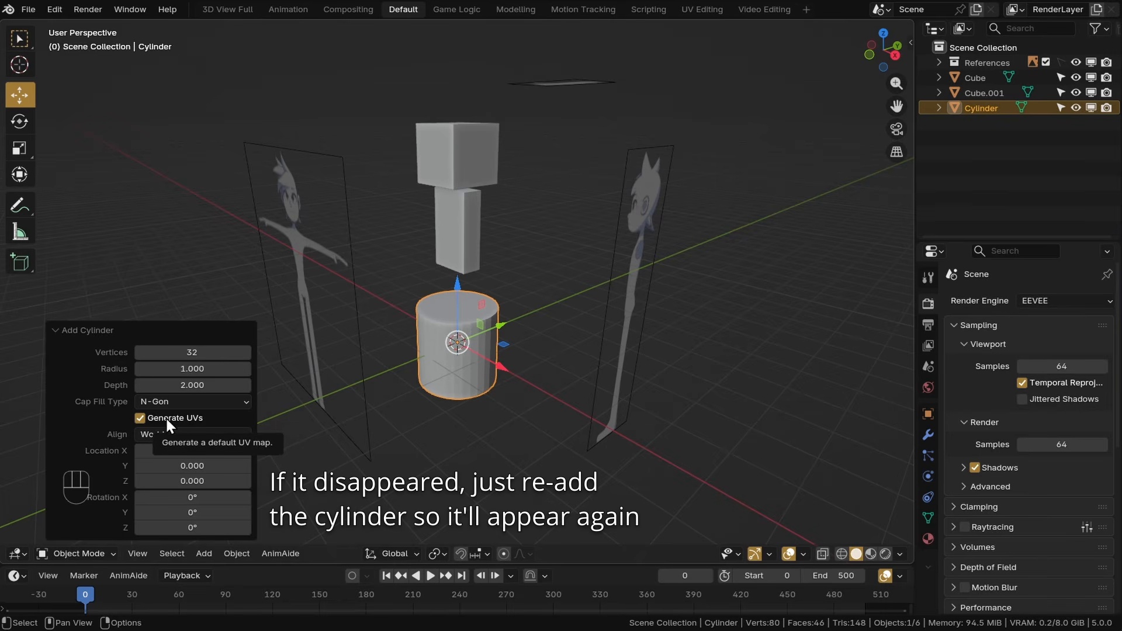
pyautogui.moveTo(176, 352); pyautogui.dragTo(208, 352)
pyautogui.write('8')
pyautogui.press('Return')
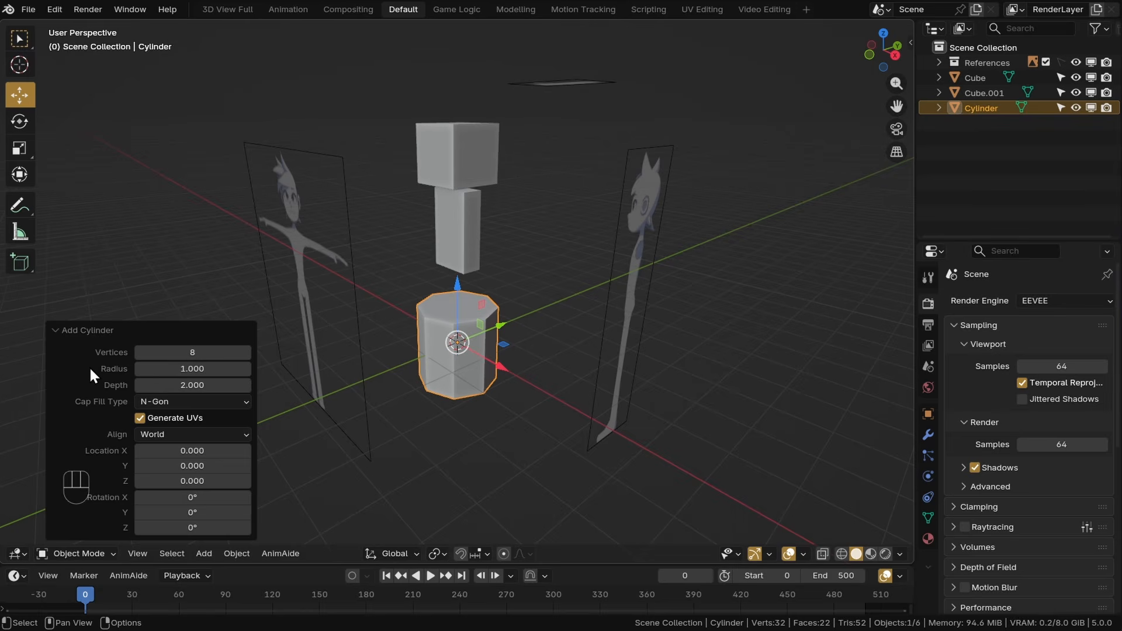
# Step: Set the cylinder's radius to 0.2 and its depth to 2.26 for a limb, and save the file
pyautogui.moveTo(175, 368); pyautogui.dragTo(138, 369)
pyautogui.moveTo(368, 361); pyautogui.dragTo(438, 356, button='middle')
pyautogui.scroll(1, 422, 363)
pyautogui.moveTo(438, 356); pyautogui.dragTo(400, 366, button='middle')
pyautogui.moveTo(202, 368); pyautogui.dragTo(201, 369)
pyautogui.moveTo(622, 398); pyautogui.dragTo(685, 379, button='middle')
pyautogui.moveTo(196, 386)
pyautogui.mouseDown()
pyautogui.moveTo(244, 386)
pyautogui.moveTo(208, 386)
pyautogui.mouseUp()
pyautogui.moveTo(198, 369); pyautogui.dragTo(194, 369)
pyautogui.hotkey('ctrl', 's')
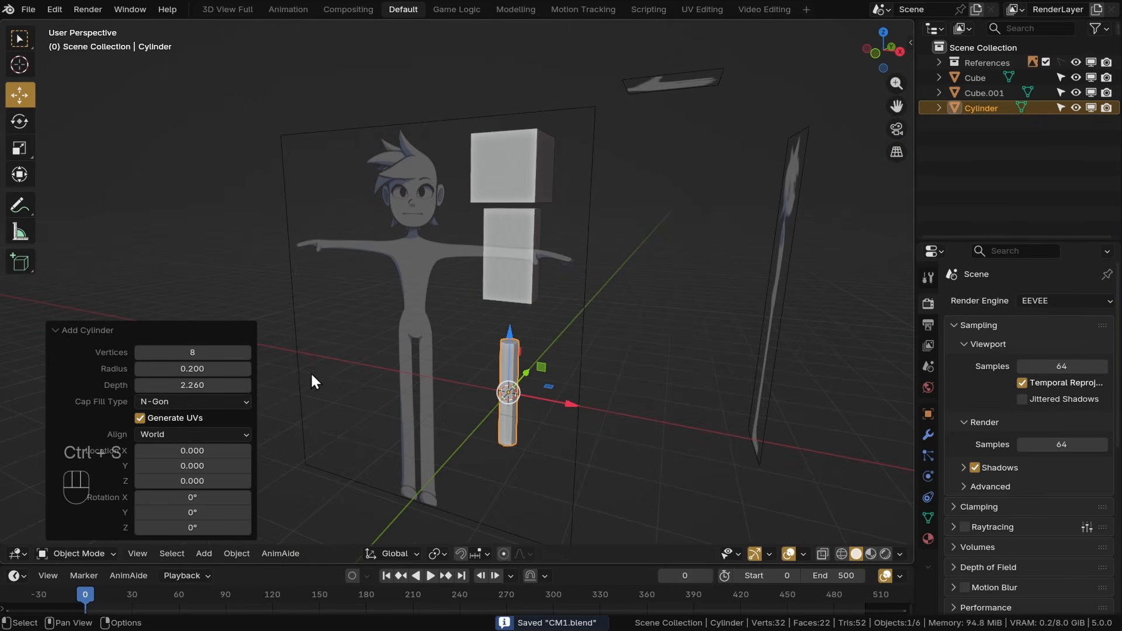
# Step: Set the cylinder's cap fill type to Nothing and inspect its open end
pyautogui.click(165, 402)
pyautogui.click(162, 422)
pyautogui.scroll(4, 556, 380)
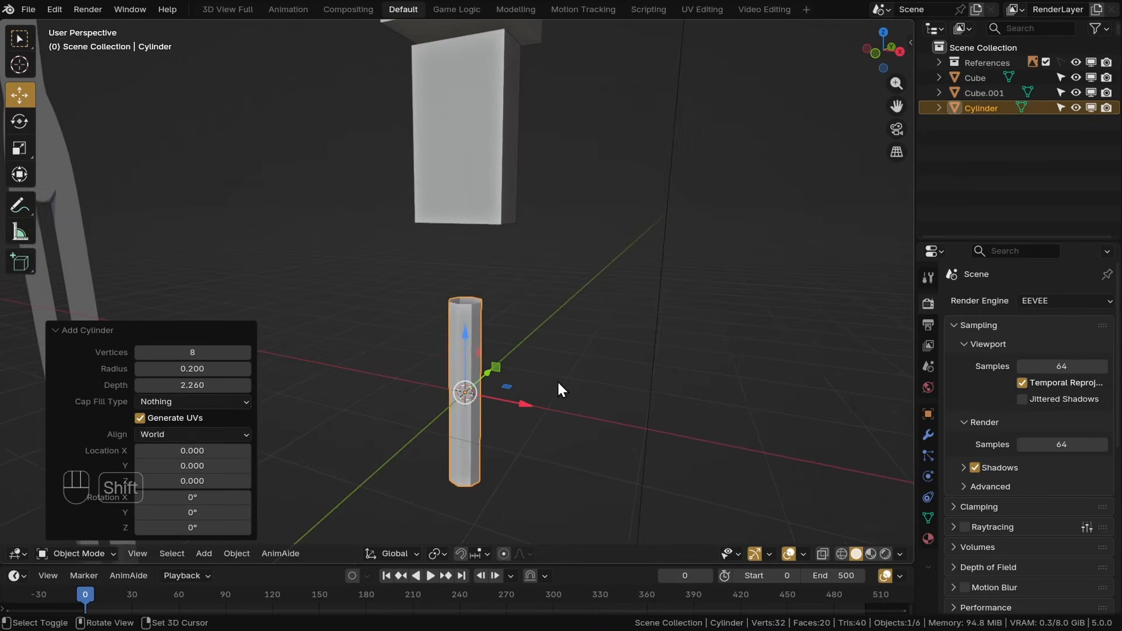
pyautogui.keyDown('shift'); pyautogui.moveTo(556, 380); pyautogui.dragTo(538, 380, button='middle'); pyautogui.keyUp('shift')
pyautogui.moveTo(538, 379); pyautogui.dragTo(412, 348, button='middle')
pyautogui.scroll(4, 412, 348)
pyautogui.scroll(-2, 506, 341)
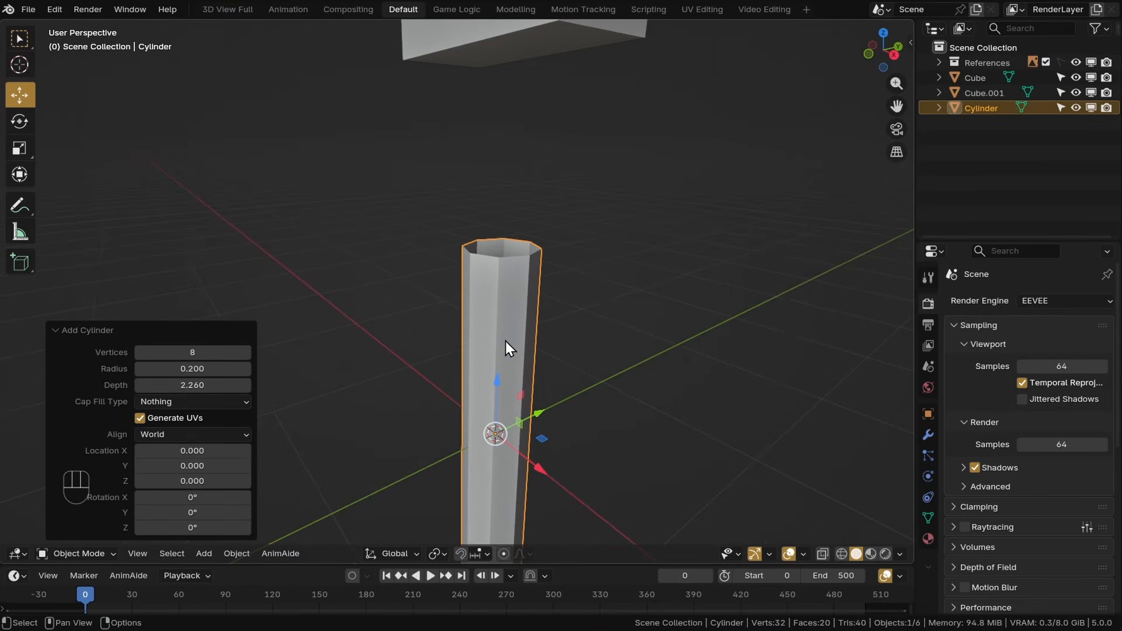
pyautogui.scroll(-2, 497, 349)
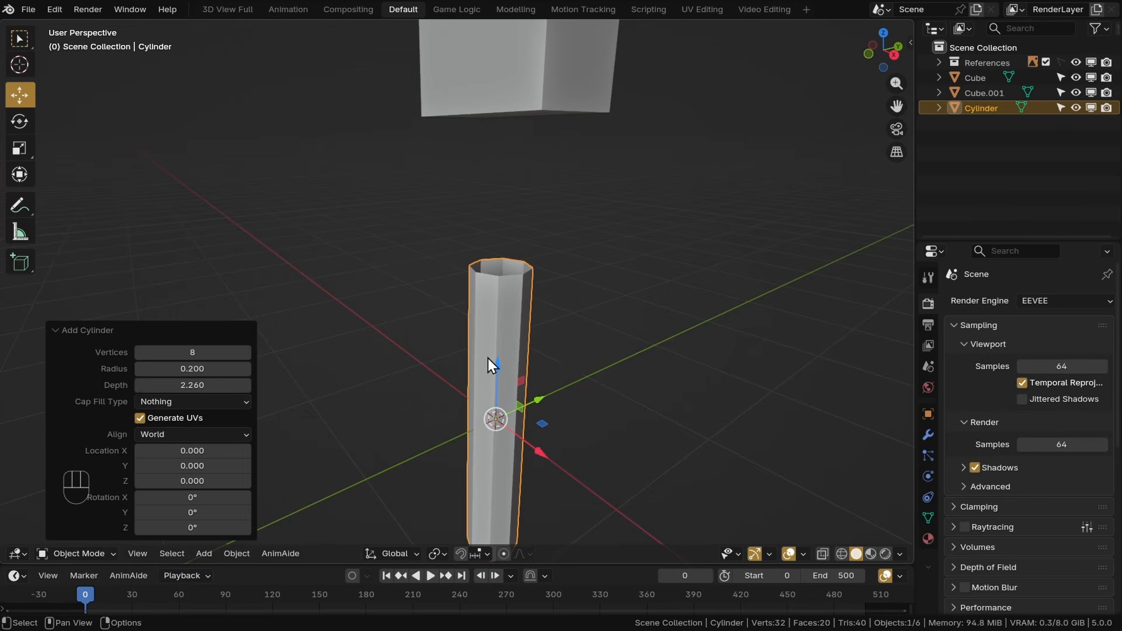
pyautogui.scroll(-4, 463, 380)
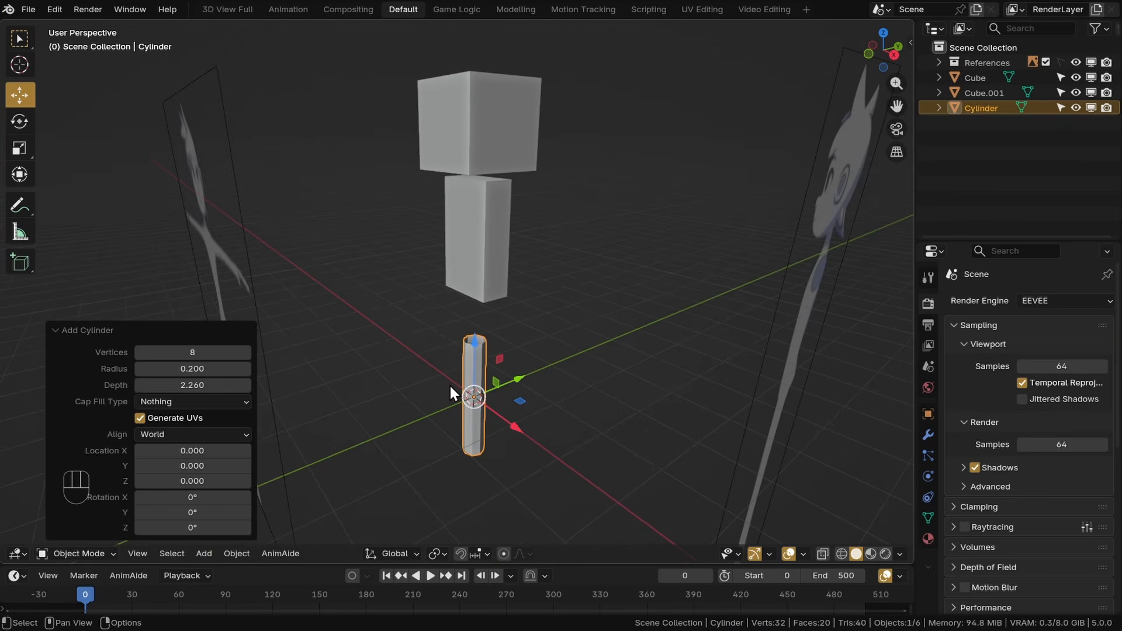
# Step: Shift the cylinder slightly along X to one leg's side and raise it about 1.05 along Z to meet the torso's underside
pyautogui.keyDown('shift'); pyautogui.moveTo(449, 383); pyautogui.dragTo(525, 369, button='middle'); pyautogui.keyUp('shift')
pyautogui.moveTo(562, 355); pyautogui.dragTo(578, 356)
pyautogui.moveTo(520, 296); pyautogui.dragTo(520, 249)
pyautogui.moveTo(547, 279); pyautogui.dragTo(504, 283, button='middle')
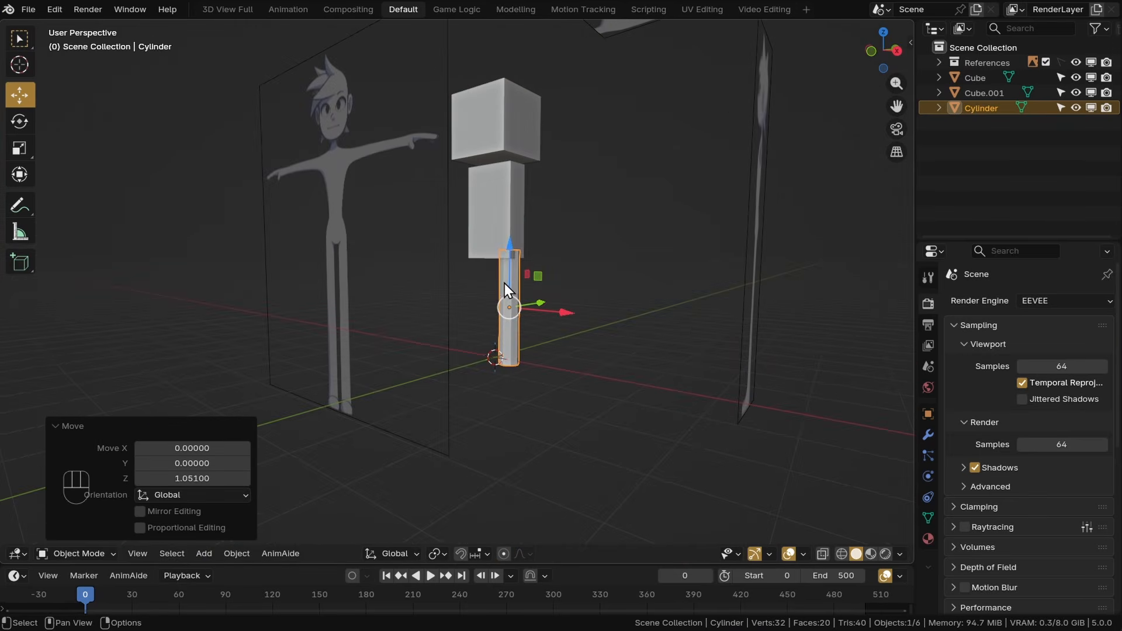
# Step: Duplicate the leg cylinder and place the copy beside the torso, offset about 0.56 in X, 0.63 in Y and 1.31 in Z
pyautogui.rightClick(444, 331)
pyautogui.click(446, 401)
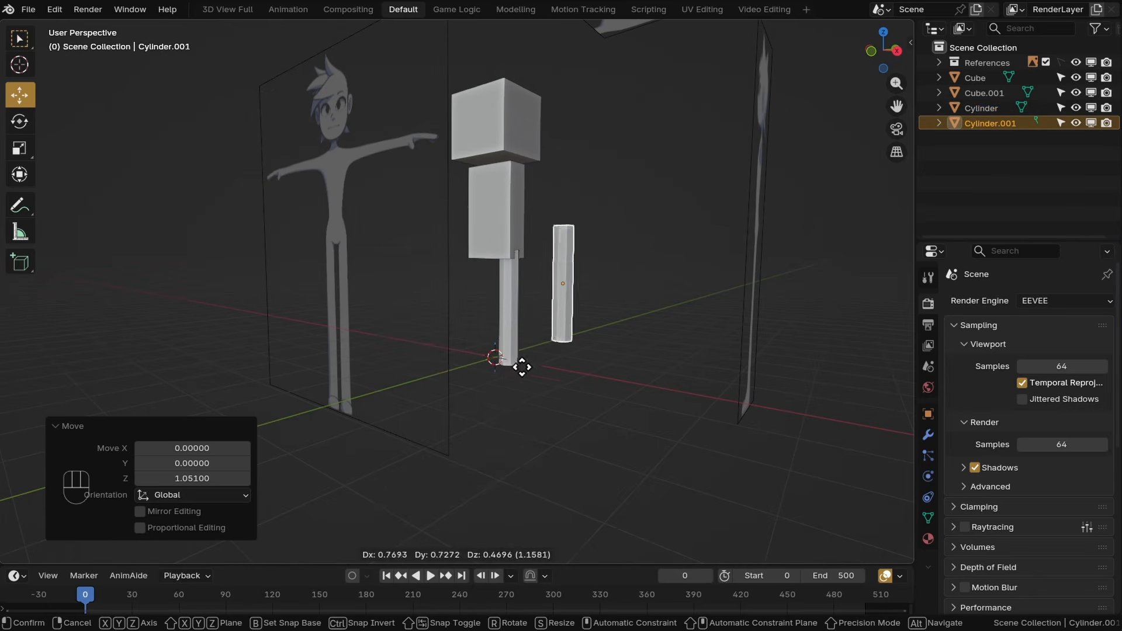
pyautogui.click(486, 334)
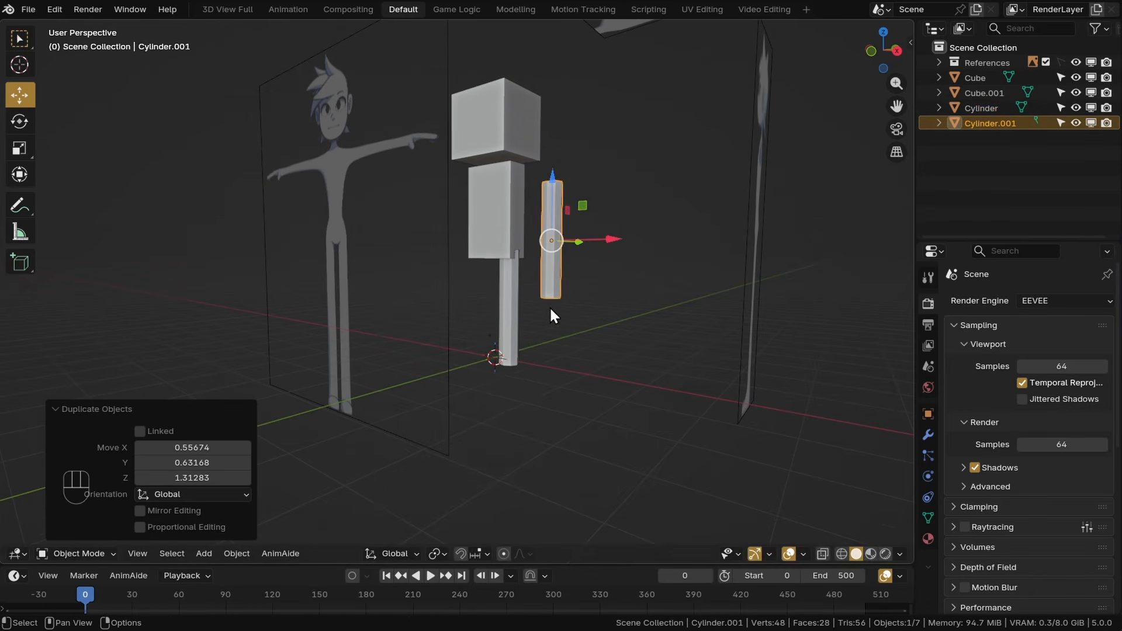
# Step: Rotate the copied cylinder horizontal as an arm, shorten it to about 0.68 of its length, and position it beside the upper torso
pyautogui.moveTo(551, 313); pyautogui.dragTo(538, 356, button='middle')
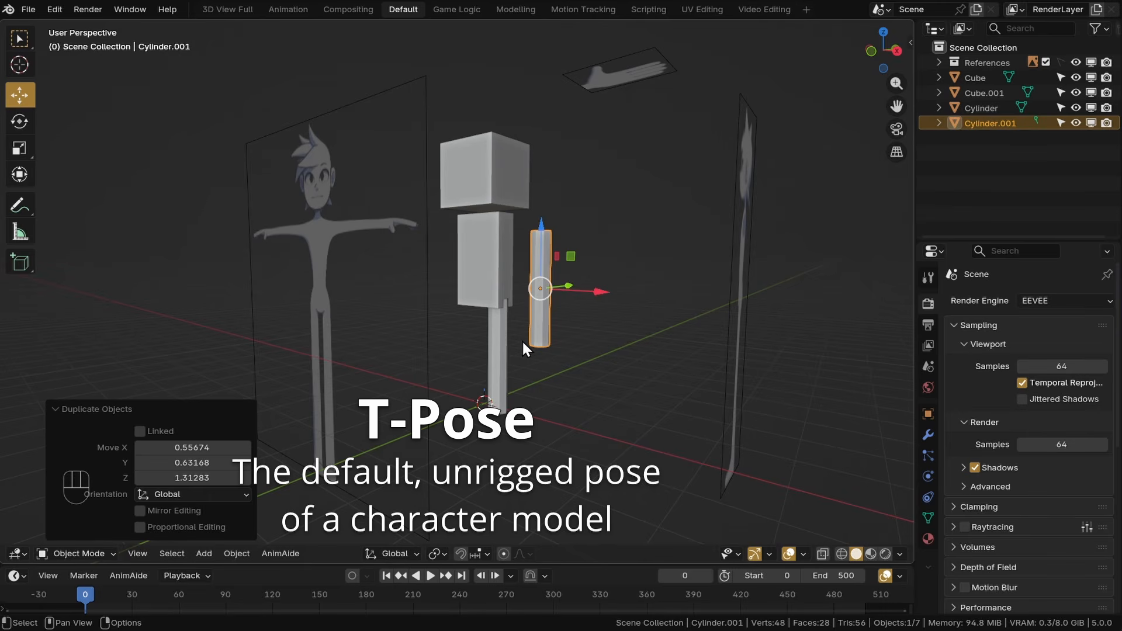
pyautogui.click(24, 124)
pyautogui.scroll(3, 595, 292)
pyautogui.moveTo(595, 293); pyautogui.dragTo(631, 294, button='middle')
pyautogui.keyDown('shift'); pyautogui.moveTo(631, 294); pyautogui.dragTo(594, 275, button='middle'); pyautogui.keyUp('shift')
pyautogui.keyDown('ctrl'); pyautogui.moveTo(577, 251); pyautogui.dragTo(499, 229); pyautogui.keyUp('ctrl')
pyautogui.moveTo(499, 230); pyautogui.dragTo(444, 240, button='middle')
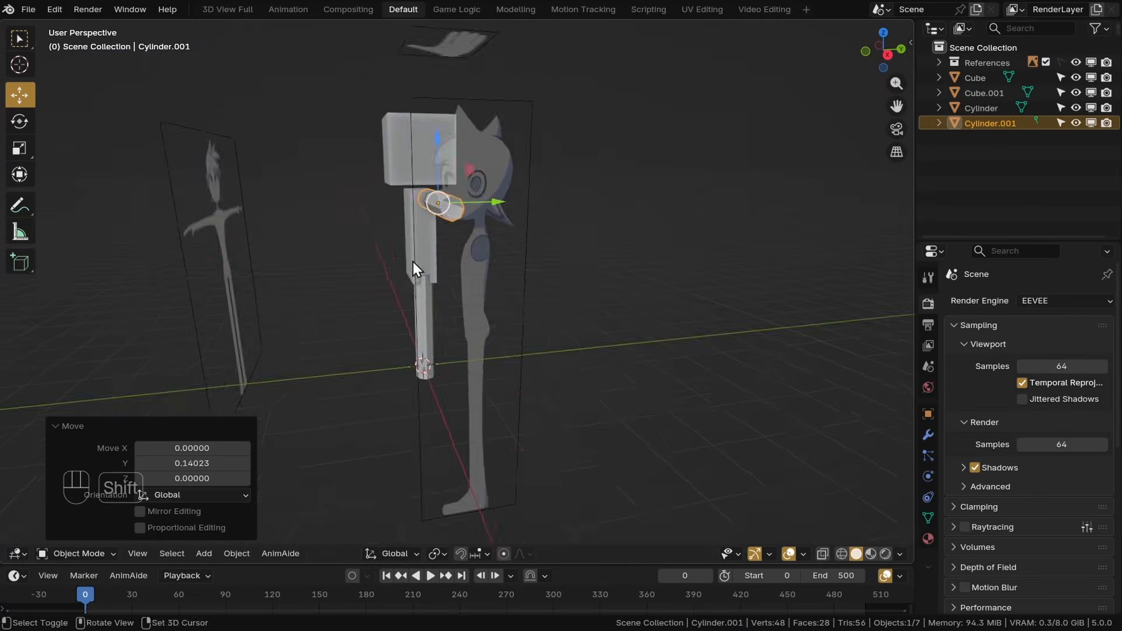
pyautogui.moveTo(584, 214)
pyautogui.mouseDown()
pyautogui.moveTo(614, 215)
pyautogui.moveTo(577, 206)
pyautogui.mouseUp()
pyautogui.press('r')
pyautogui.press('w')
pyautogui.moveTo(576, 208); pyautogui.dragTo(534, 227, button='middle')
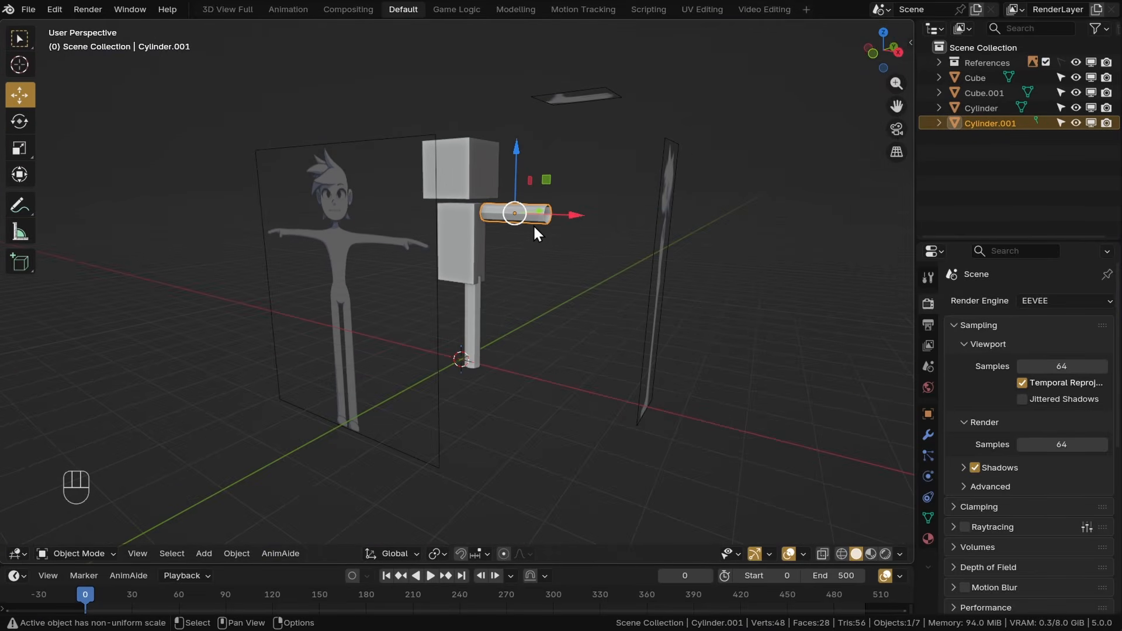
# Step: Enter the arm cylinder's Y rotation as exactly -90° in its transform values
pyautogui.press('n')
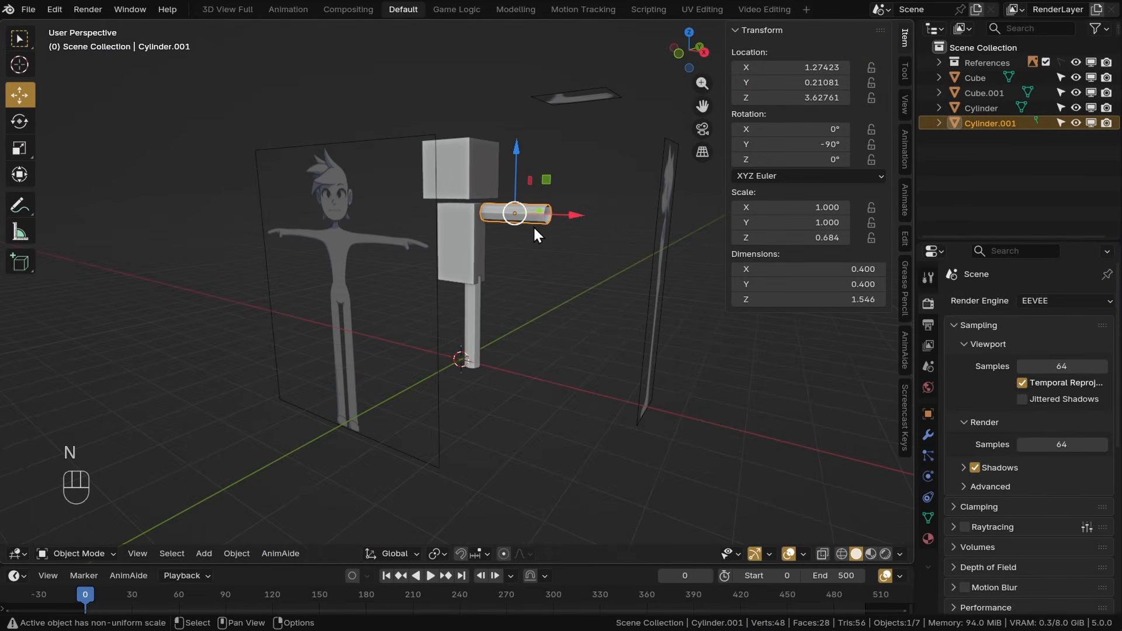
pyautogui.click(793, 146)
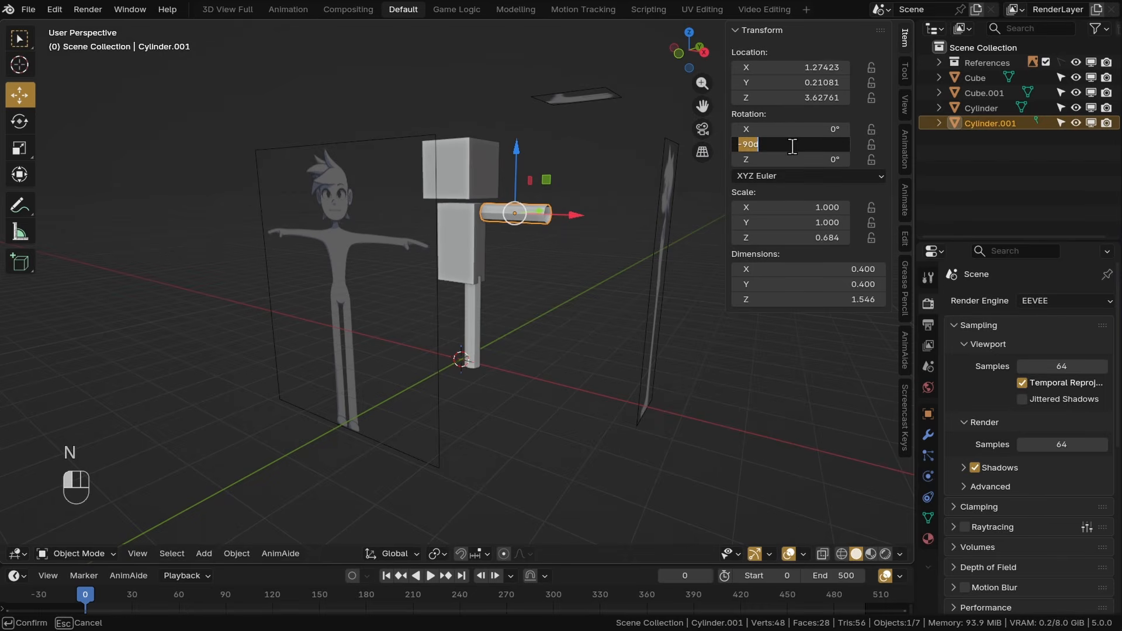
pyautogui.write('90')
pyautogui.press('Return')
pyautogui.click(792, 146)
pyautogui.write('-90')
pyautogui.press('Return')
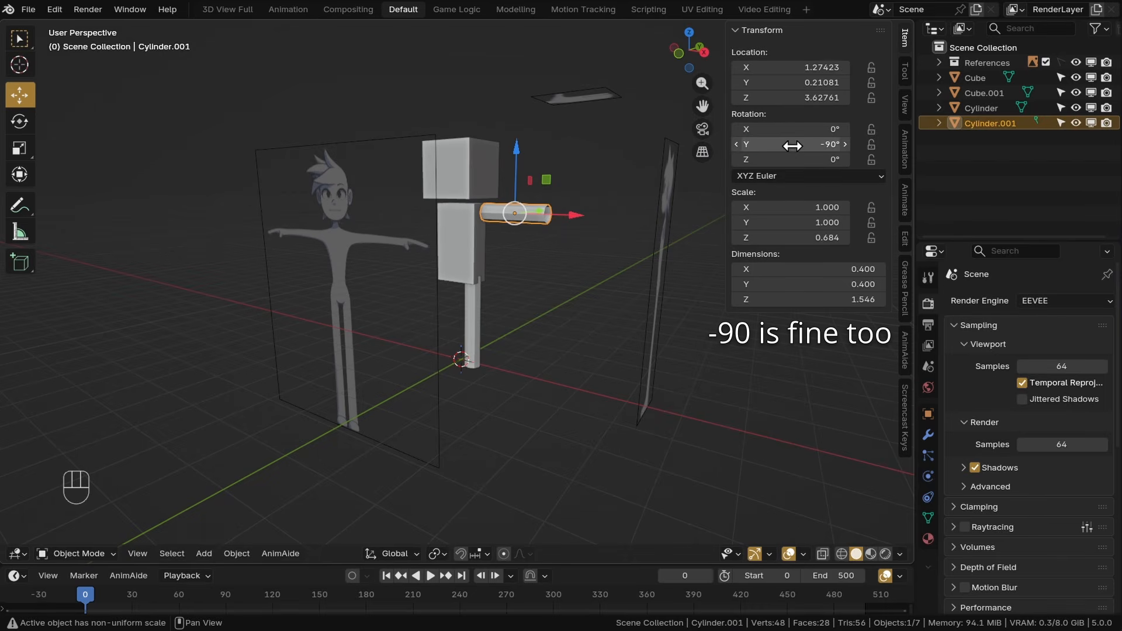
# Step: Deselect the arm, orbit around the blockout and align the view to the front orthographic projection
pyautogui.click(556, 345)
pyautogui.moveTo(556, 346); pyautogui.dragTo(858, 100, button='middle')
pyautogui.press('n')
pyautogui.press('KP_1')
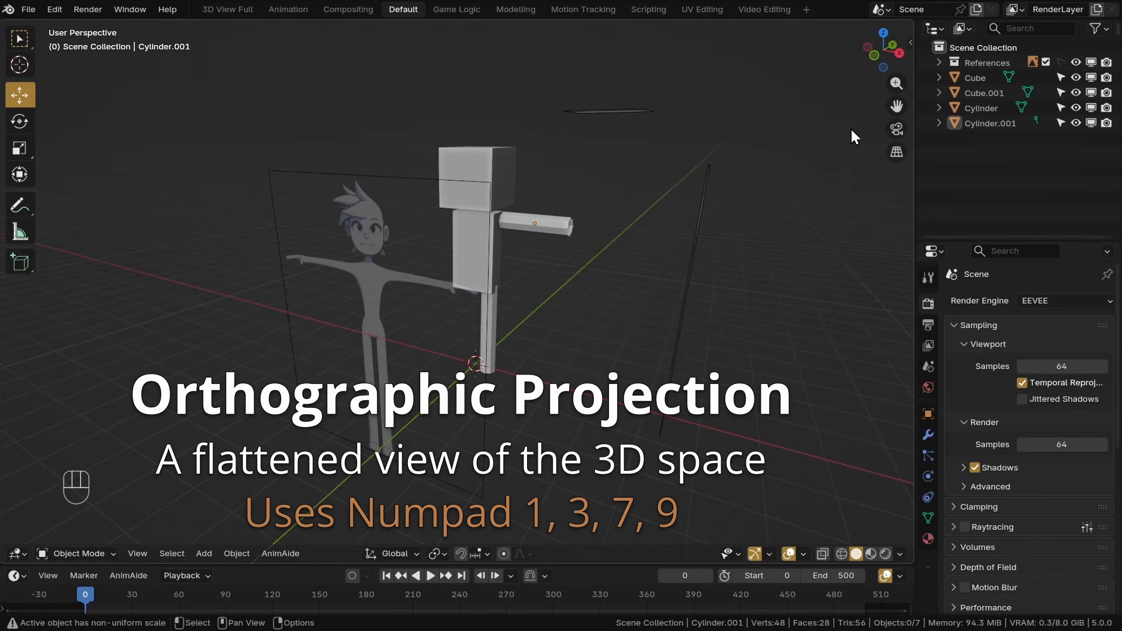
pyautogui.click(874, 55)
pyautogui.click(882, 52)
pyautogui.keyDown('shift'); pyautogui.moveTo(764, 145); pyautogui.dragTo(869, 113, button='middle'); pyautogui.keyUp('shift')
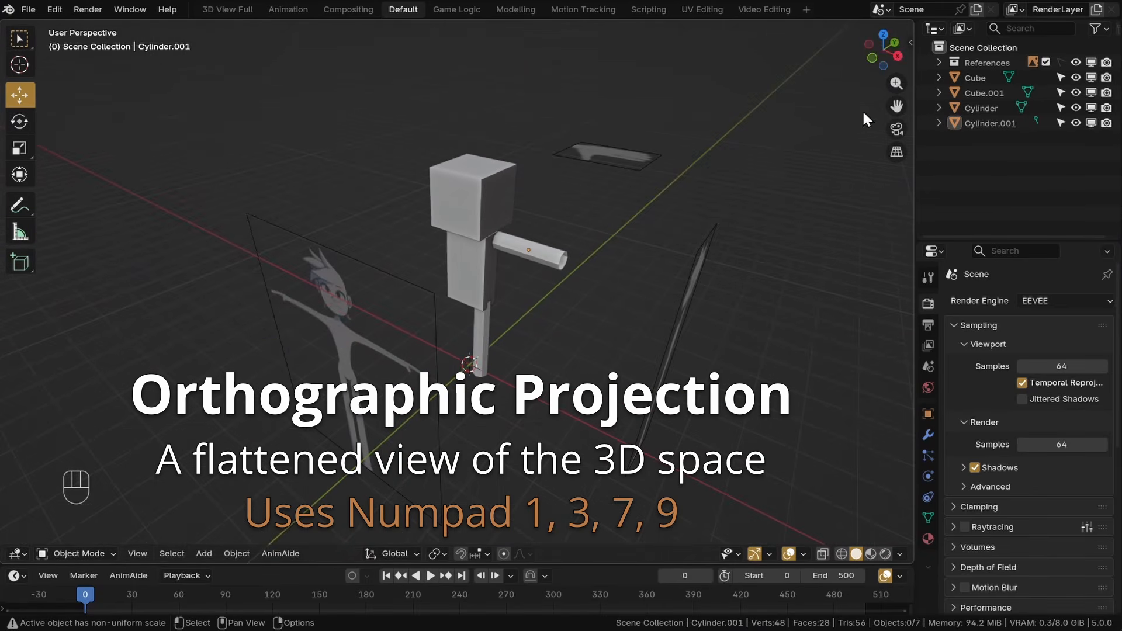
pyautogui.click(872, 58)
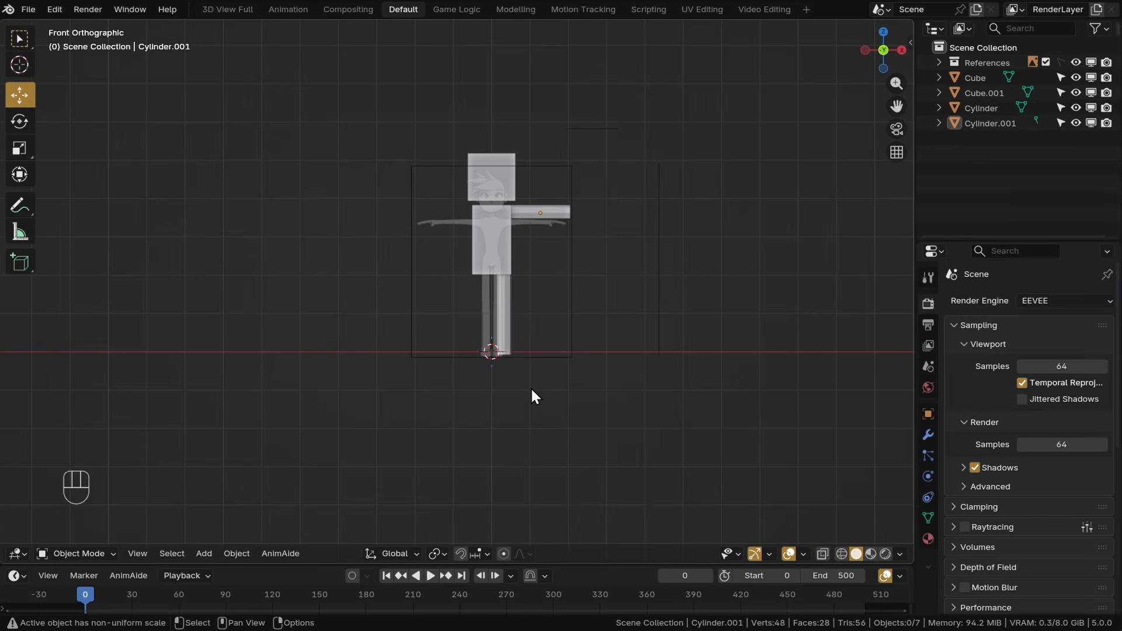
# Step: Select the torso, leg, arm and head together and enter Edit Mode on all four objects
pyautogui.scroll(5, 535, 365)
pyautogui.moveTo(535, 365); pyautogui.dragTo(506, 424, button='middle')
pyautogui.click(535, 287)
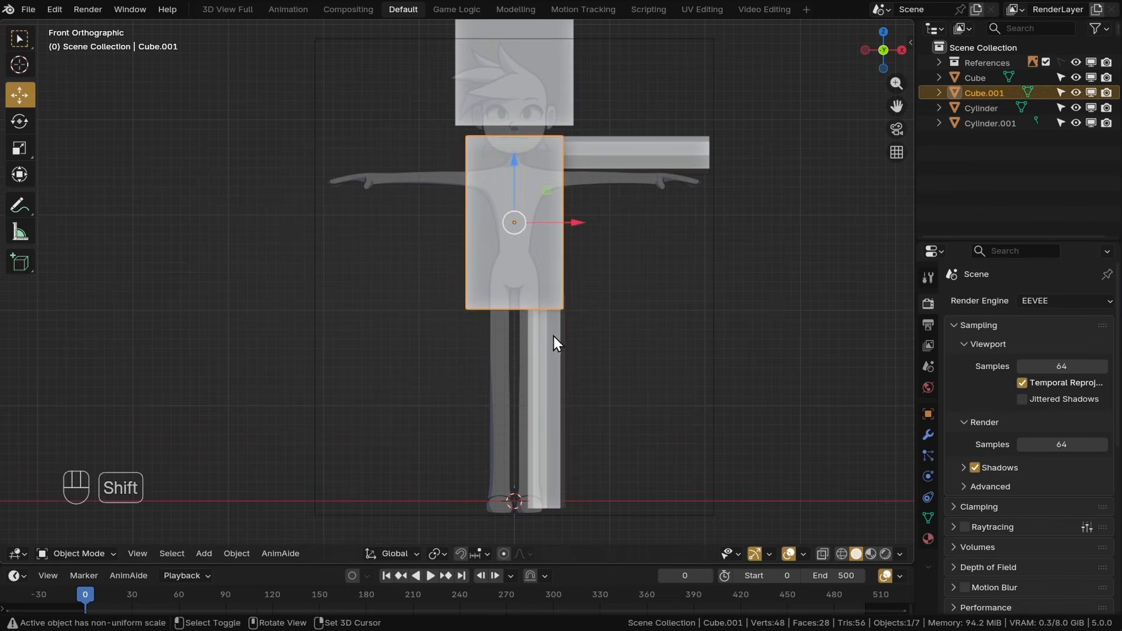
pyautogui.keyDown('shift'); pyautogui.click(551, 339); pyautogui.keyUp('shift')
pyautogui.keyDown('shift'); pyautogui.click(617, 147); pyautogui.keyUp('shift')
pyautogui.keyDown('shift'); pyautogui.click(552, 102); pyautogui.keyUp('shift')
pyautogui.moveTo(567, 174); pyautogui.dragTo(539, 200, button='middle')
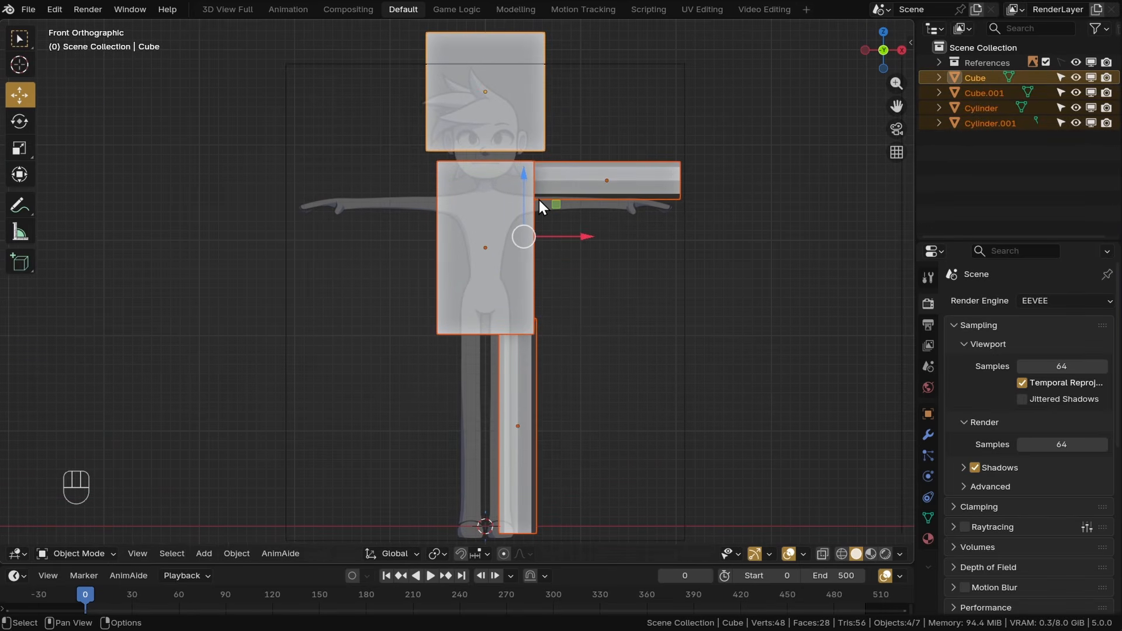
pyautogui.click(95, 553)
pyautogui.click(82, 472)
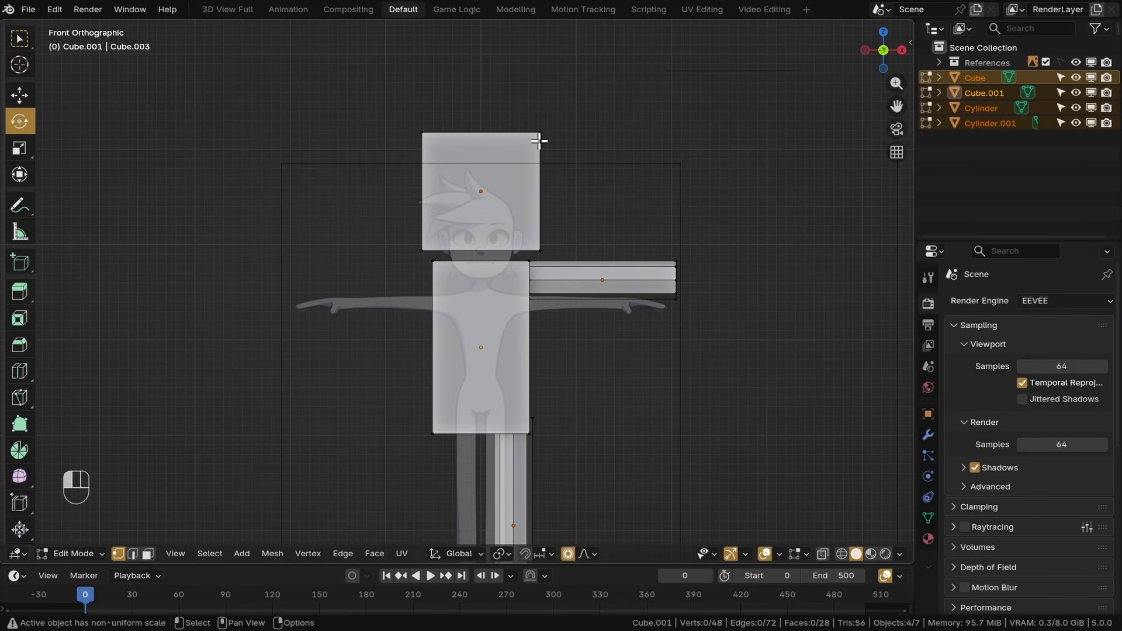
# Step: Select the head cube's linked geometry, lower it onto the front reference's face and scale it down to fit, finishing with a 0.939 resize
pyautogui.click(538, 139)
pyautogui.scroll(3, 539, 141)
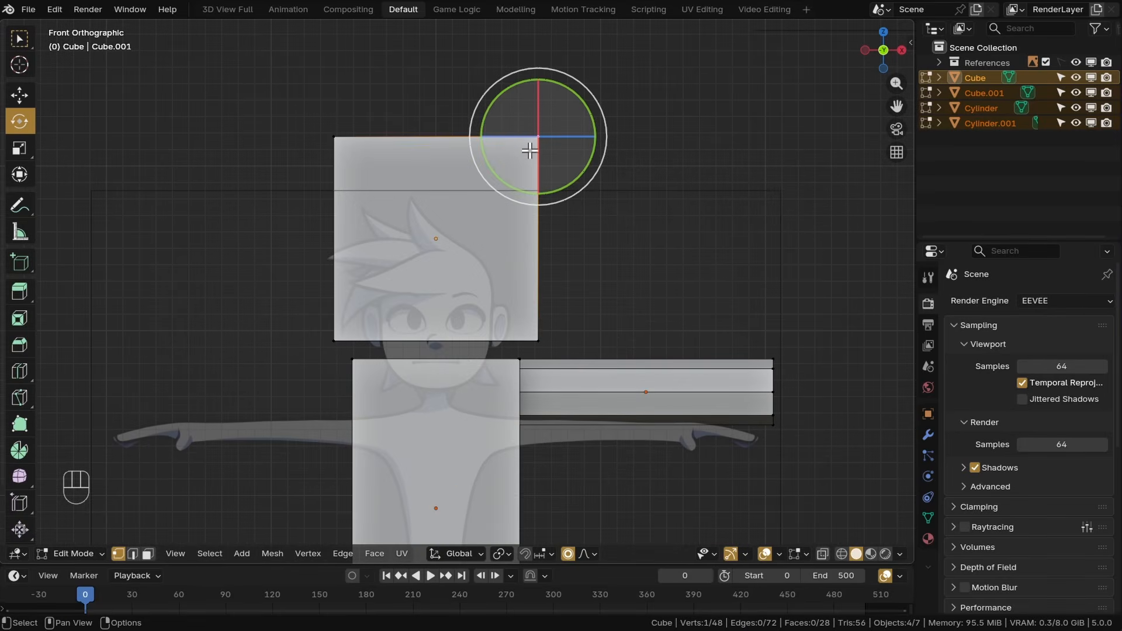
pyautogui.press('l')
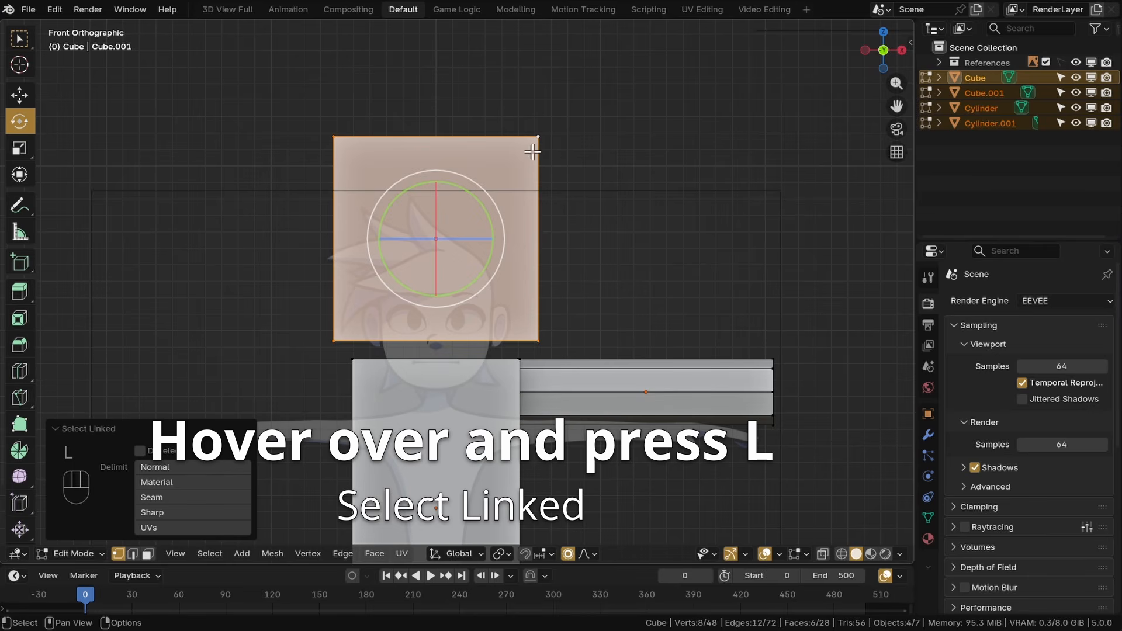
pyautogui.keyDown('shift'); pyautogui.moveTo(532, 152); pyautogui.dragTo(576, 103, button='middle'); pyautogui.keyUp('shift')
pyautogui.click(23, 99)
pyautogui.press('s')
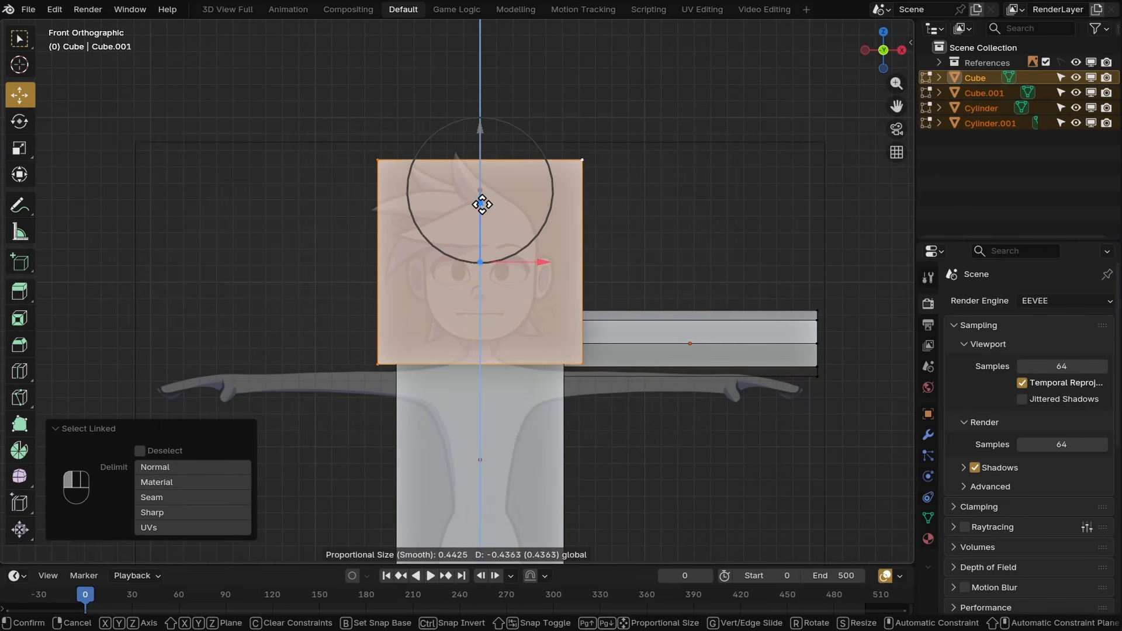
pyautogui.click(476, 226)
pyautogui.scroll(3, 491, 252)
pyautogui.moveTo(489, 198); pyautogui.dragTo(489, 205)
pyautogui.press('s')
pyautogui.click(731, 307)
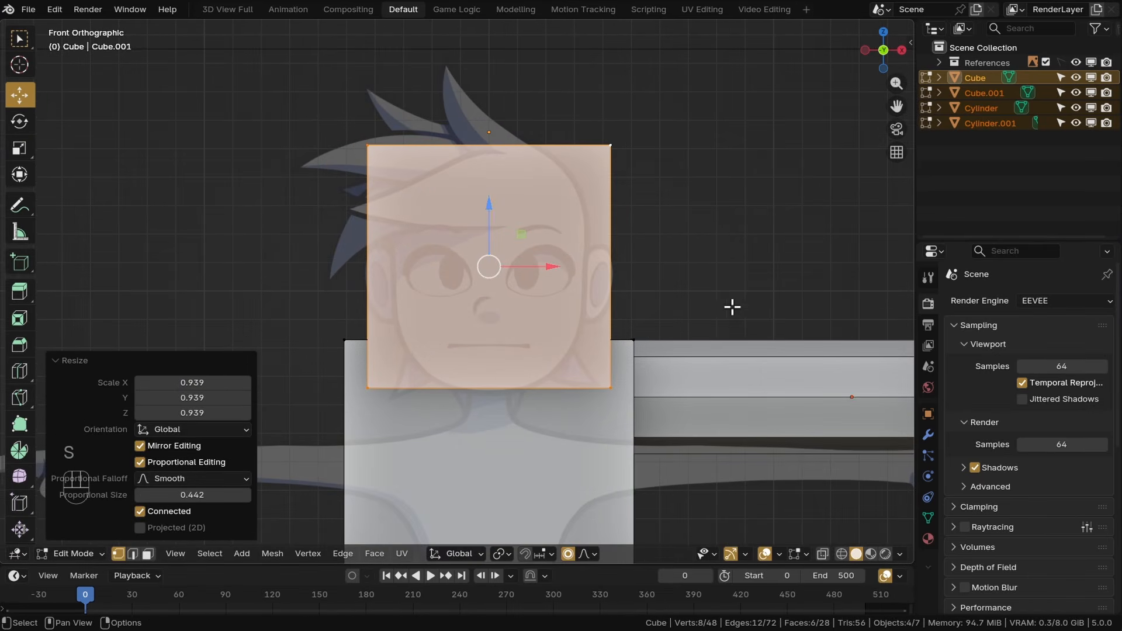
# Step: Narrow the head in X to the face, and shrink the torso to the body reference, lowering it about 0.05 in Z
pyautogui.click(20, 148)
pyautogui.moveTo(548, 268); pyautogui.dragTo(542, 267)
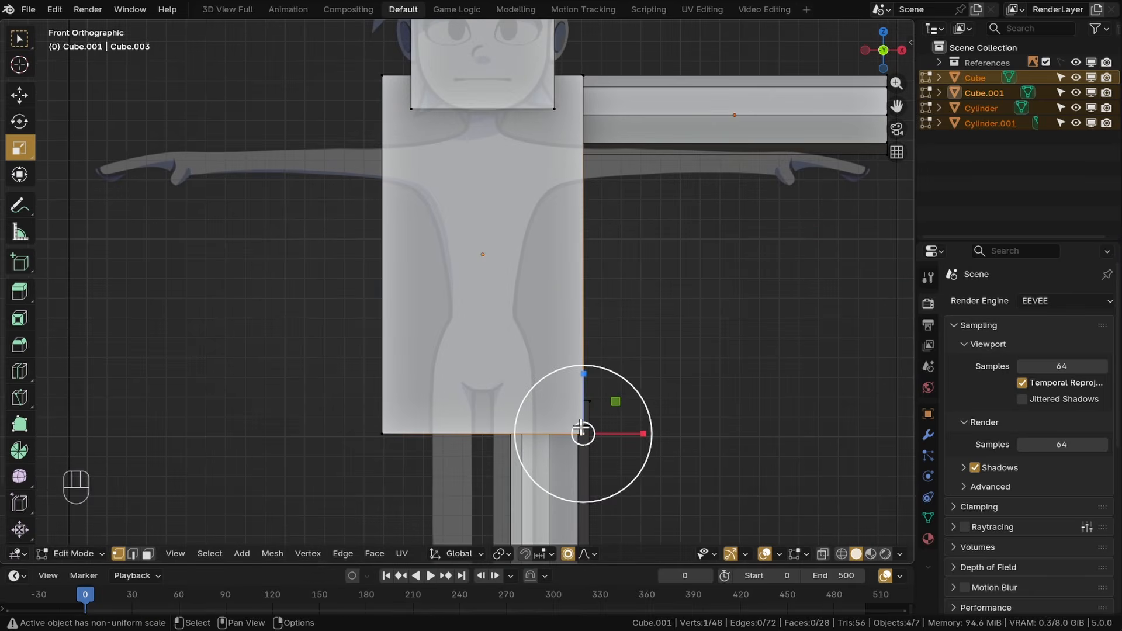
pyautogui.click(531, 254)
pyautogui.moveTo(481, 193); pyautogui.dragTo(481, 202)
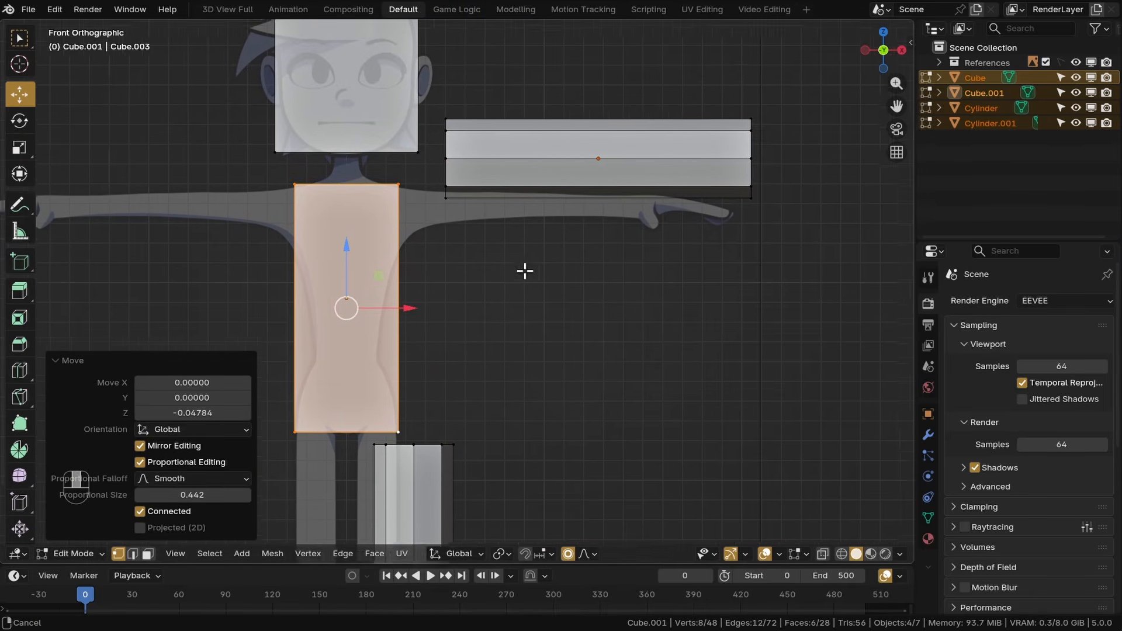
# Step: In the right orthographic view, select the whole head cube and shift it about -0.08 in Y onto the side reference
pyautogui.press('KP_3')
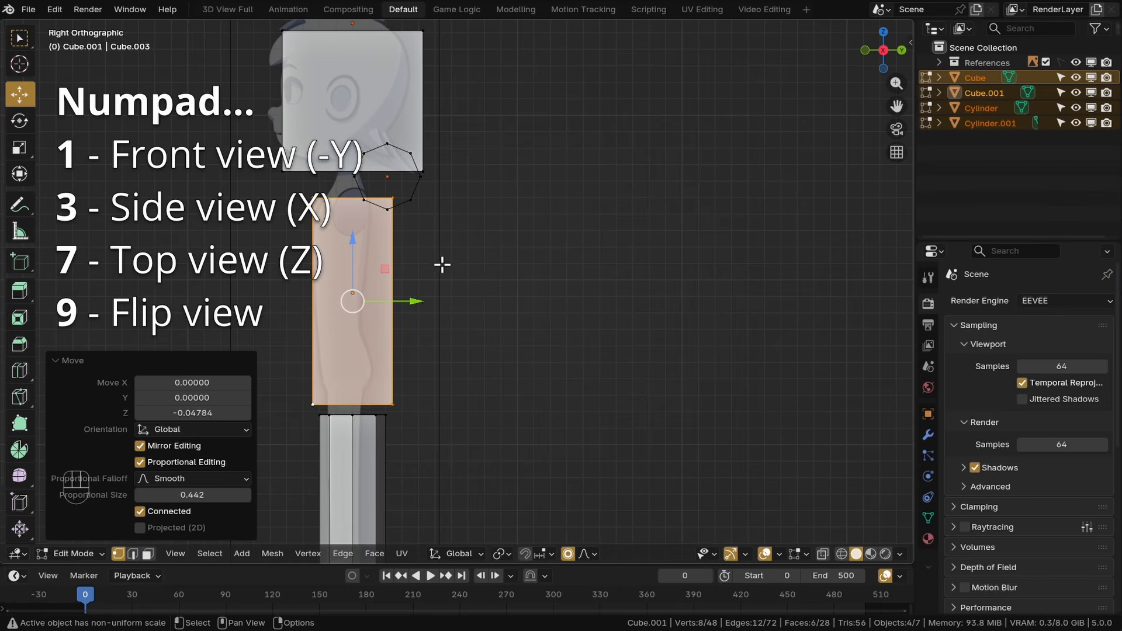
pyautogui.keyDown('shift'); pyautogui.moveTo(442, 263); pyautogui.dragTo(615, 317, button='middle'); pyautogui.keyUp('shift')
pyautogui.scroll(1, 621, 151)
pyautogui.keyDown('shift'); pyautogui.moveTo(621, 150); pyautogui.dragTo(630, 235, button='middle'); pyautogui.keyUp('shift')
pyautogui.click(601, 155)
pyautogui.press('l')
pyautogui.scroll(1, 599, 166)
pyautogui.moveTo(562, 255)
pyautogui.mouseDown()
pyautogui.moveTo(527, 256)
pyautogui.moveTo(544, 250)
pyautogui.mouseUp()
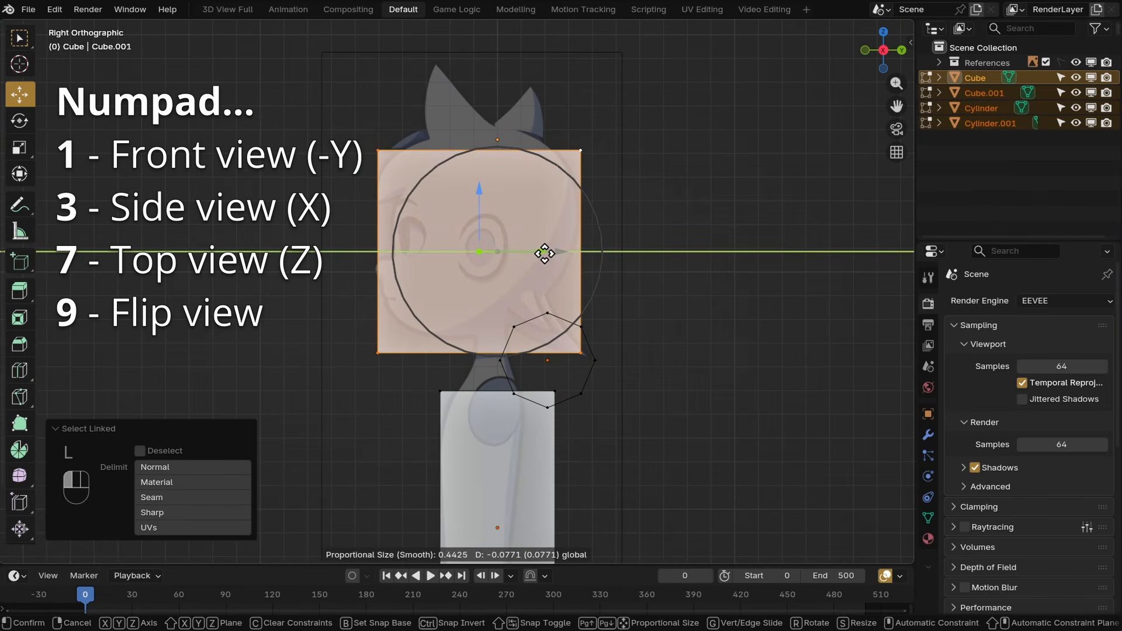
pyautogui.click(543, 251)
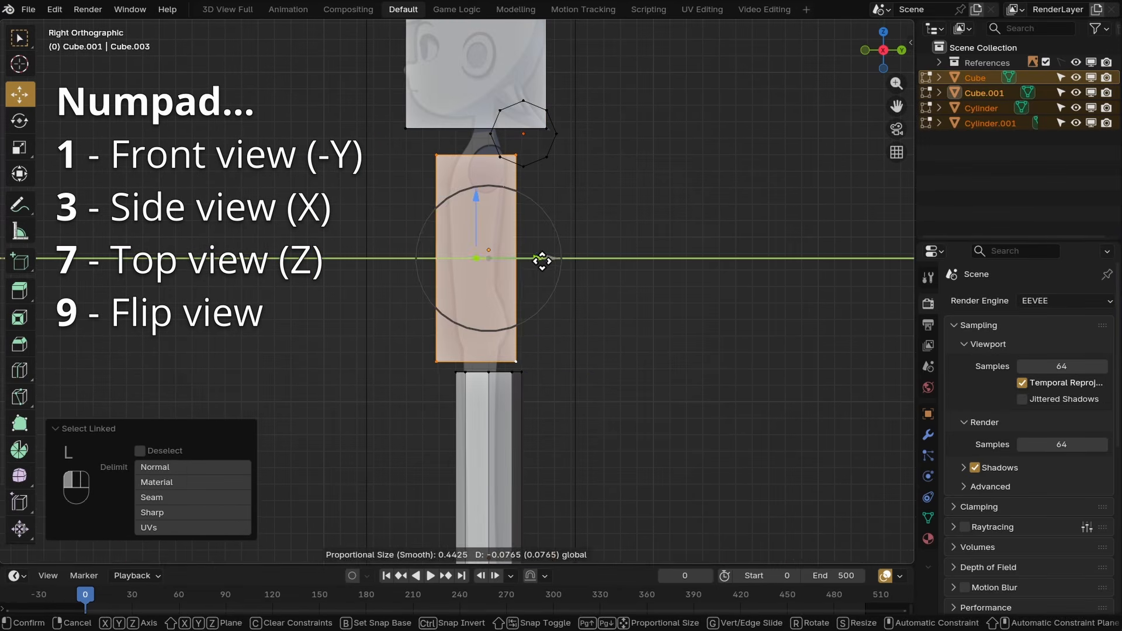
# Step: Shift the torso along negative Y onto the side reference and scale its depth to about 0.67 in Y
pyautogui.moveTo(542, 261); pyautogui.dragTo(501, 263)
pyautogui.click(25, 151)
pyautogui.scroll(1, 562, 242)
pyautogui.keyDown('shift'); pyautogui.moveTo(509, 197); pyautogui.dragTo(550, 329, button='middle'); pyautogui.keyUp('shift')
pyautogui.scroll(-3, 550, 329)
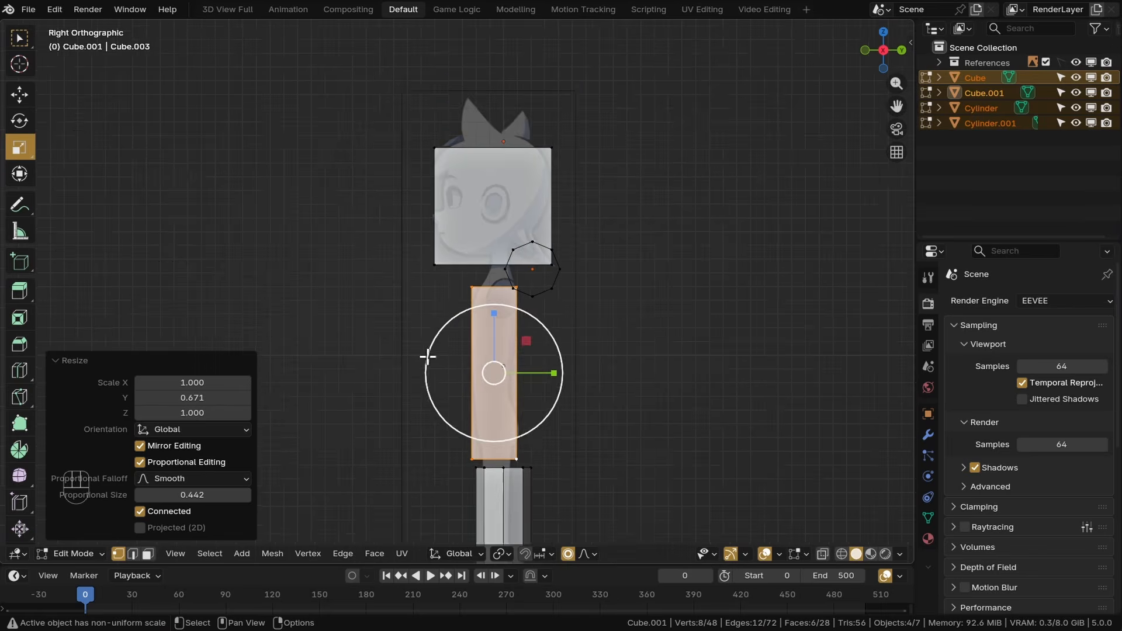
# Step: Return to Object Mode with the References collection selectable, and show the front reference image's transform values
pyautogui.click(75, 553)
pyautogui.click(76, 449)
pyautogui.moveTo(252, 336); pyautogui.dragTo(389, 333, button='middle')
pyautogui.click(257, 313)
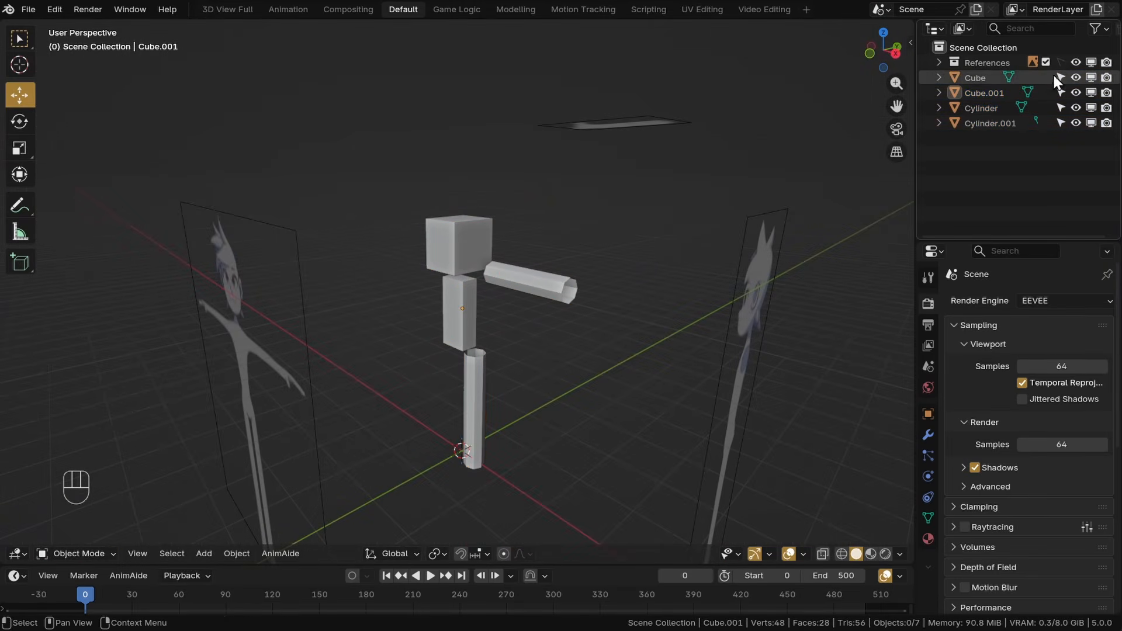
pyautogui.click(246, 308)
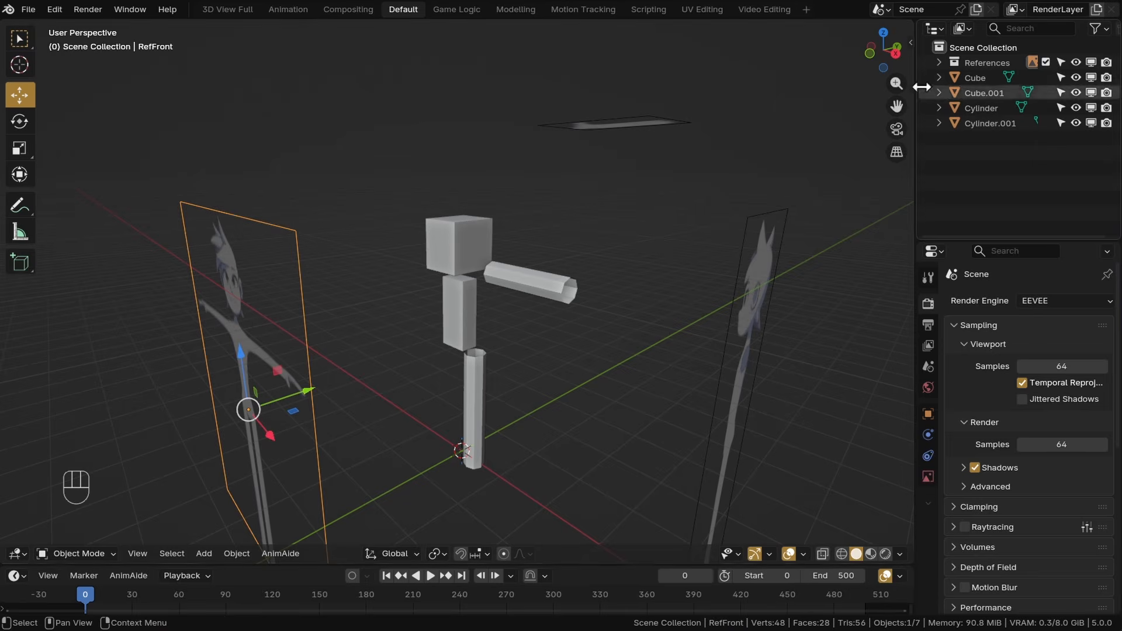
pyautogui.press('n')
pyautogui.moveTo(780, 98); pyautogui.dragTo(806, 98)
pyautogui.hotkey('ctrl', 'z')
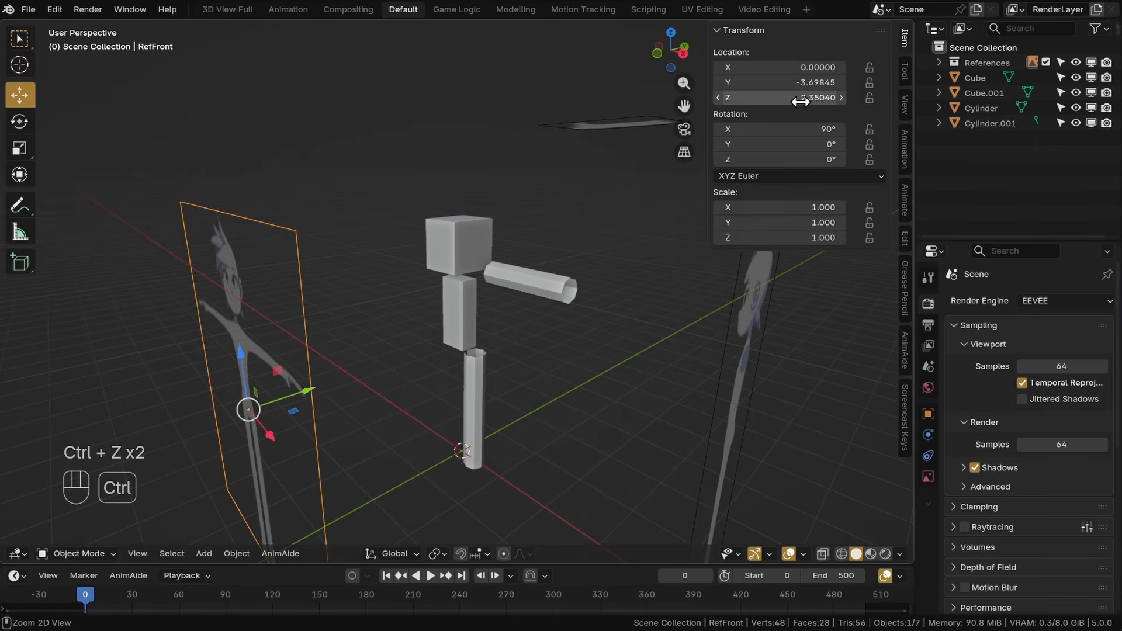
pyautogui.keyDown('ctrl'); pyautogui.click(789, 97); pyautogui.keyUp('ctrl')
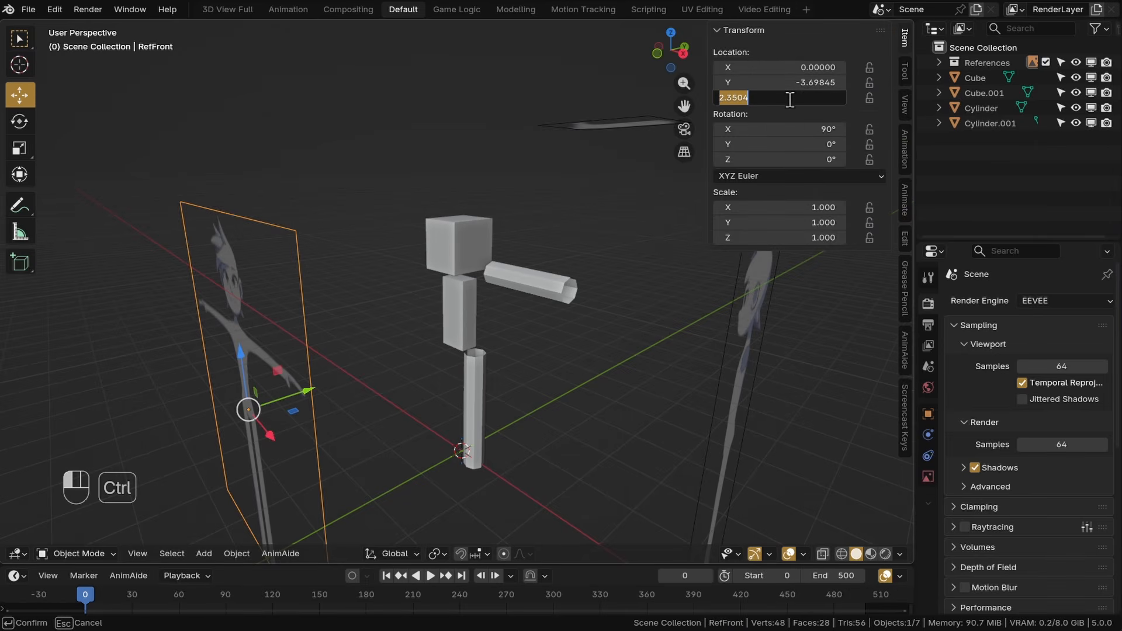
# Step: Select the side reference image and raise it about 0.13 in Z so its foot rests on the ground line
pyautogui.click(753, 293)
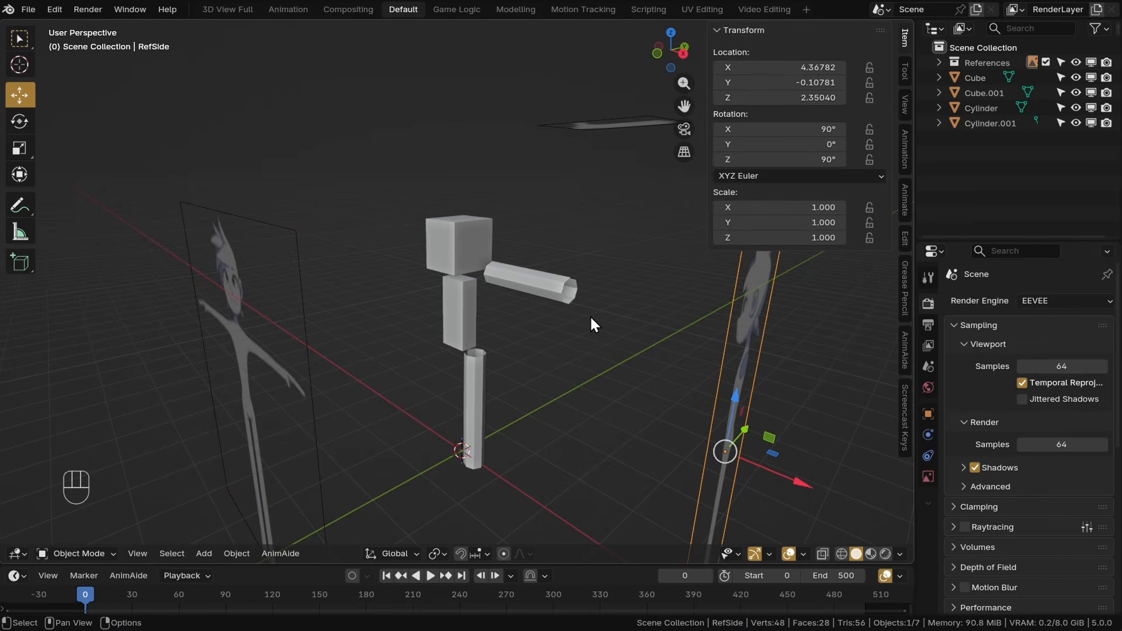
pyautogui.press('KP_3')
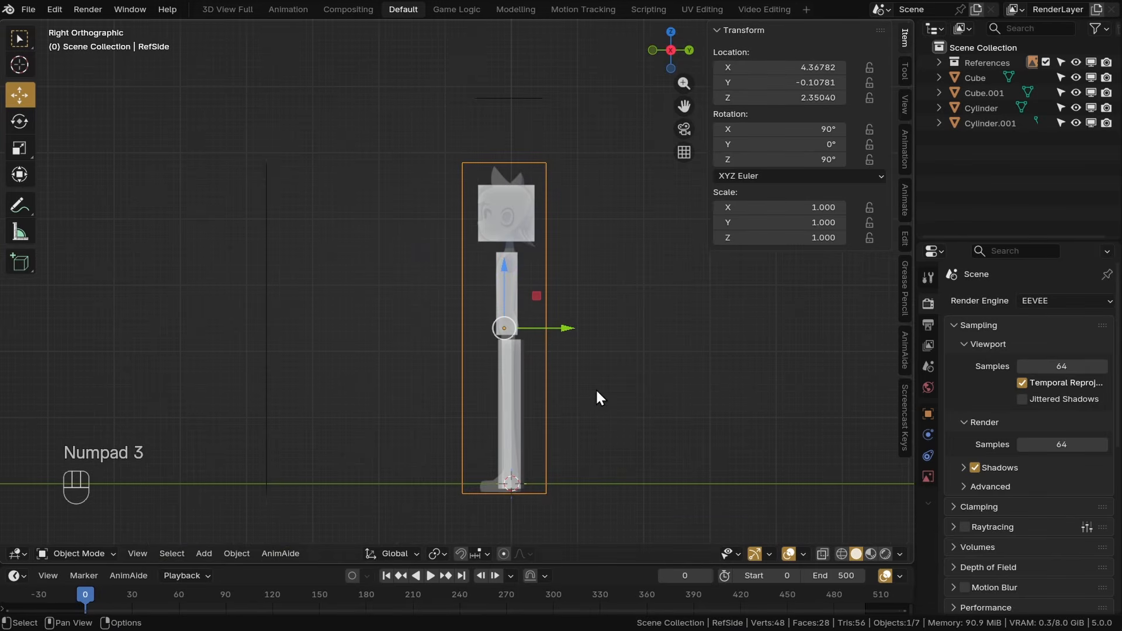
pyautogui.scroll(5, 605, 374)
pyautogui.scroll(4, 518, 404)
pyautogui.keyDown('shift'); pyautogui.moveTo(463, 510); pyautogui.dragTo(506, 533, button='middle'); pyautogui.keyUp('shift')
pyautogui.scroll(-4, 527, 398)
pyautogui.moveTo(488, 132); pyautogui.dragTo(484, 114)
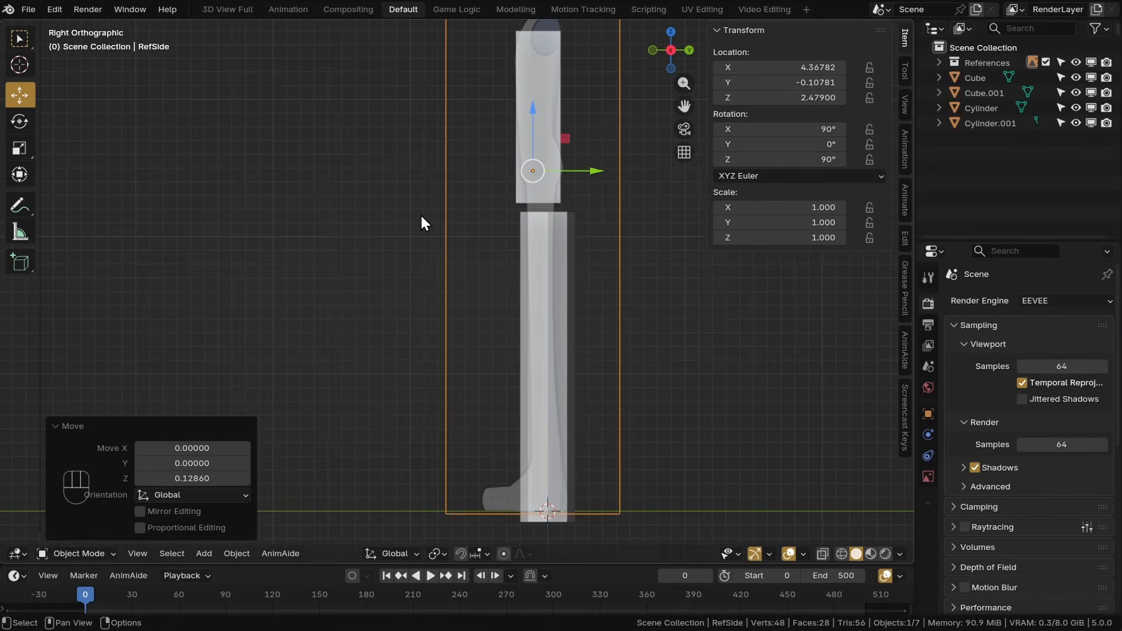
# Step: Copy the side reference's Z location of 2.479 into the front reference image's Z location
pyautogui.press('KP_1')
pyautogui.moveTo(366, 209); pyautogui.dragTo(543, 274, button='middle')
pyautogui.scroll(-4, 544, 275)
pyautogui.doubleClick(768, 98)
pyautogui.hotkey('ctrl', 'c')
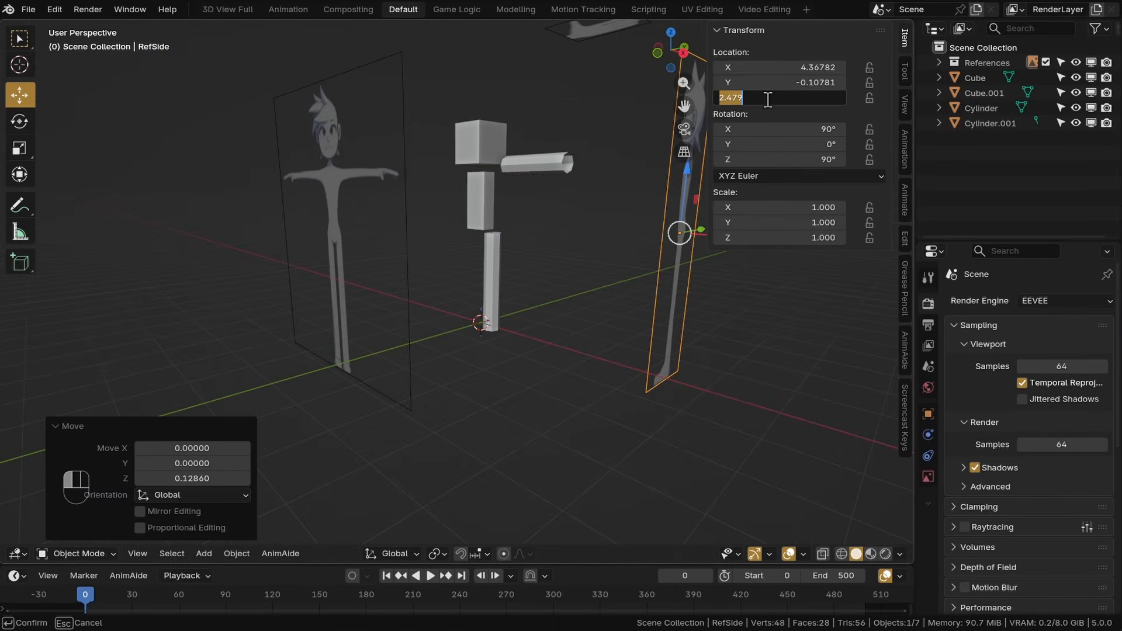
pyautogui.click(363, 163)
pyautogui.click(363, 163)
pyautogui.doubleClick(759, 98)
pyautogui.hotkey('ctrl', 'v')
pyautogui.press('Return')
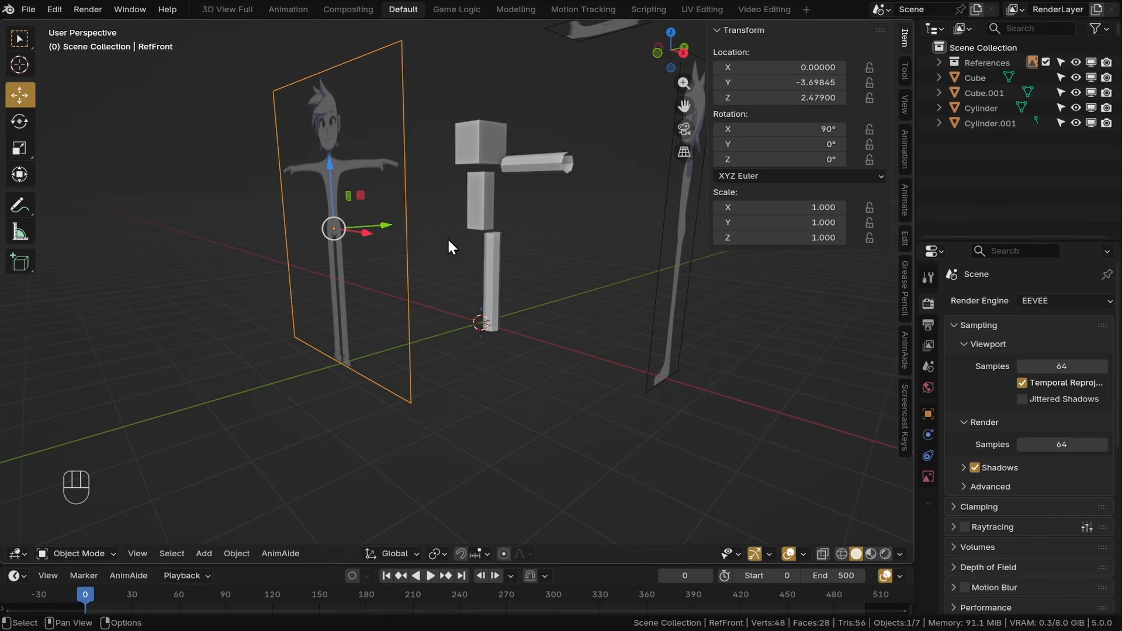
# Step: Compare the front and side views against the blockout, and make the References collection unselectable
pyautogui.press('KP_1')
pyautogui.press('KP_3')
pyautogui.press('KP_1')
pyautogui.press('KP_3')
pyautogui.press('KP_1')
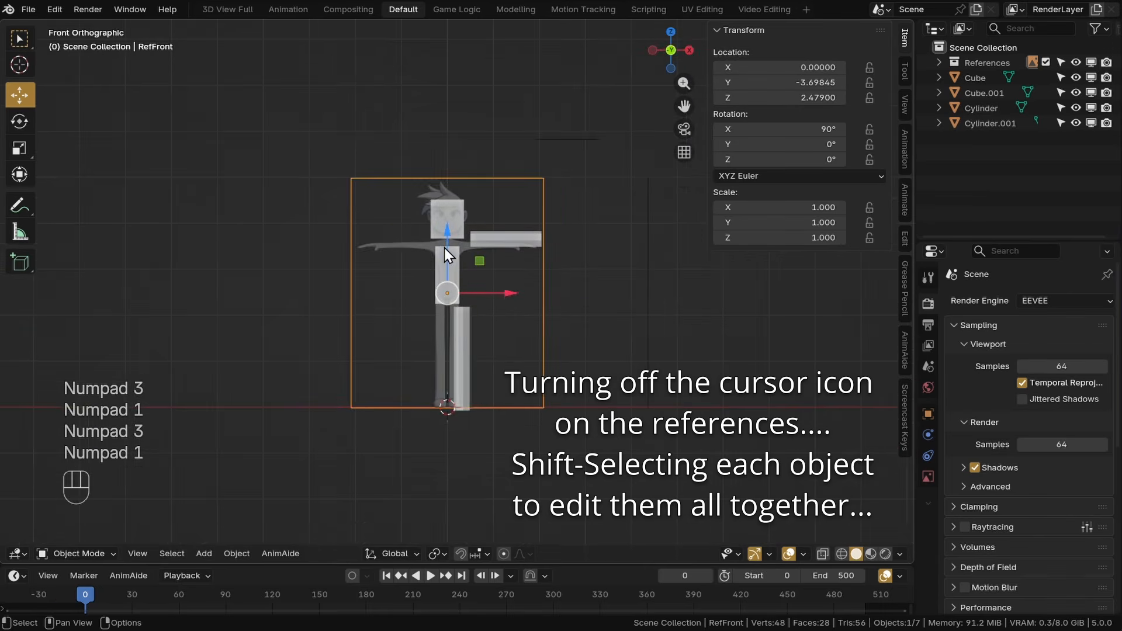
pyautogui.scroll(3, 444, 248)
pyautogui.click(1060, 62)
# Step: Edit all four body parts together and realign the head and torso with the raised references, lifting the torso about 0.12 in Z
pyautogui.click(447, 220)
pyautogui.scroll(2, 448, 220)
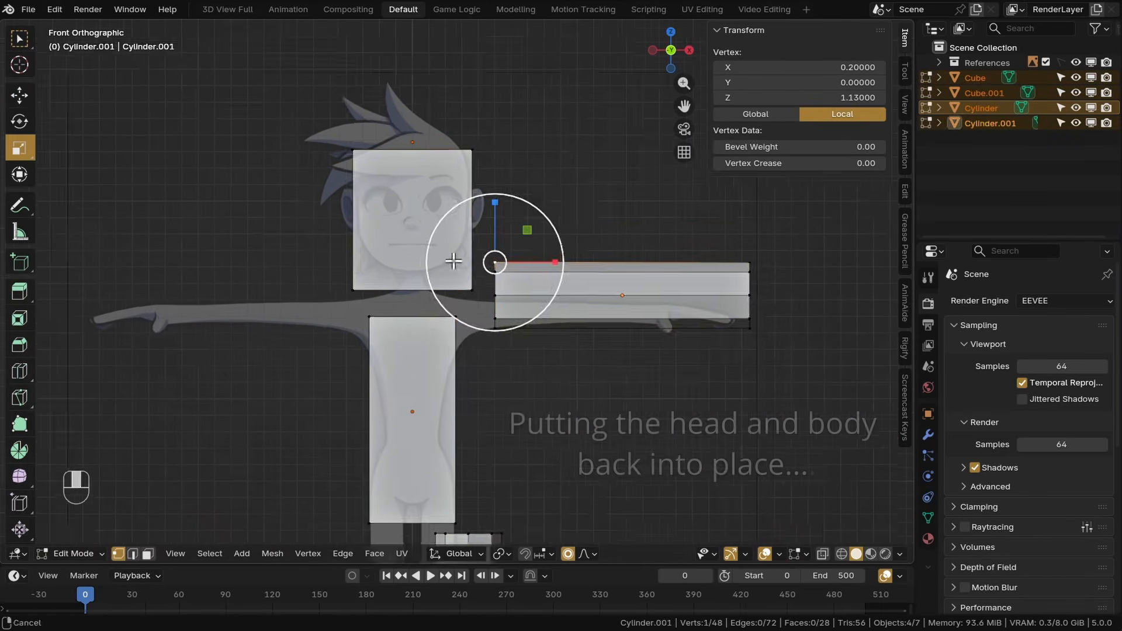
pyautogui.click(588, 169)
pyautogui.keyDown('shift'); pyautogui.moveTo(708, 166); pyautogui.dragTo(535, 313, button='middle'); pyautogui.keyUp('shift')
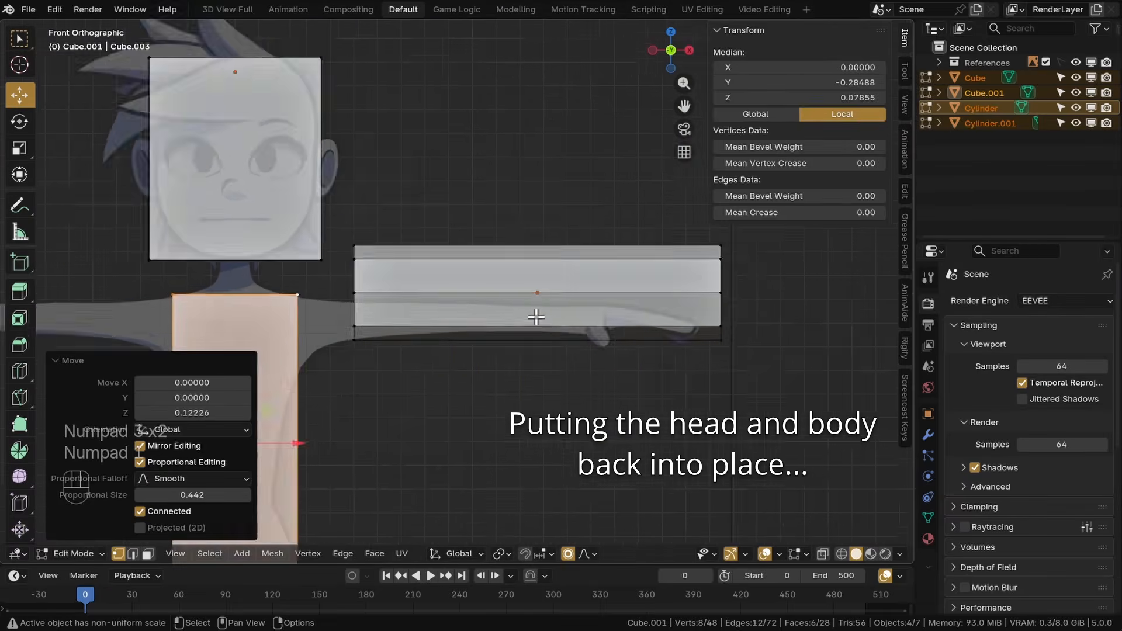
# Step: Move and scale the arm cylinder's shoulder-end edge loop to match the reference arm in front view
pyautogui.scroll(2, 355, 307)
pyautogui.keyDown('shift'); pyautogui.moveTo(355, 306); pyautogui.dragTo(469, 232, button='middle'); pyautogui.keyUp('shift')
pyautogui.keyDown('alt'); pyautogui.click(469, 232); pyautogui.keyUp('alt')
pyautogui.keyDown('alt'); pyautogui.click(478, 306); pyautogui.keyUp('alt')
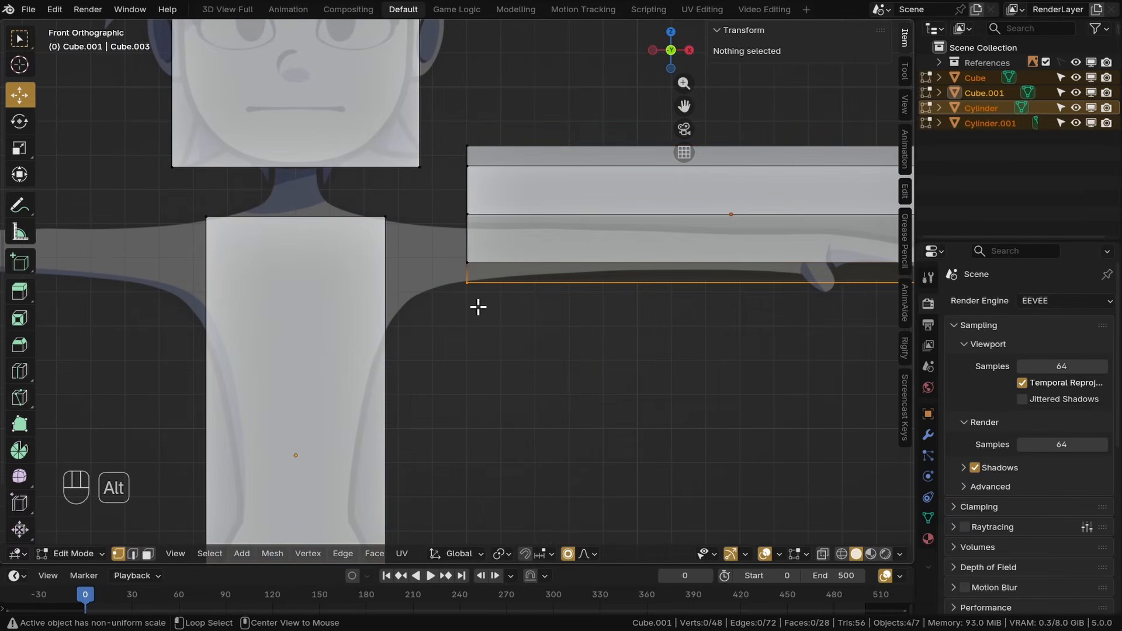
pyautogui.keyDown('alt'); pyautogui.click(466, 240); pyautogui.keyUp('alt')
pyautogui.moveTo(498, 182); pyautogui.dragTo(442, 235)
pyautogui.press('s')
pyautogui.click(431, 229)
# Step: Fit the arm cylinder's wrist-end loop to the reference wrist, first scaling it to about 0.34, and save the file
pyautogui.keyDown('shift'); pyautogui.moveTo(526, 234); pyautogui.dragTo(195, 254, button='middle'); pyautogui.keyUp('shift')
pyautogui.keyDown('alt'); pyautogui.click(662, 214); pyautogui.keyUp('alt')
pyautogui.press('g')
pyautogui.click(472, 253)
pyautogui.press('s')
pyautogui.click(442, 233)
pyautogui.scroll(3, 444, 235)
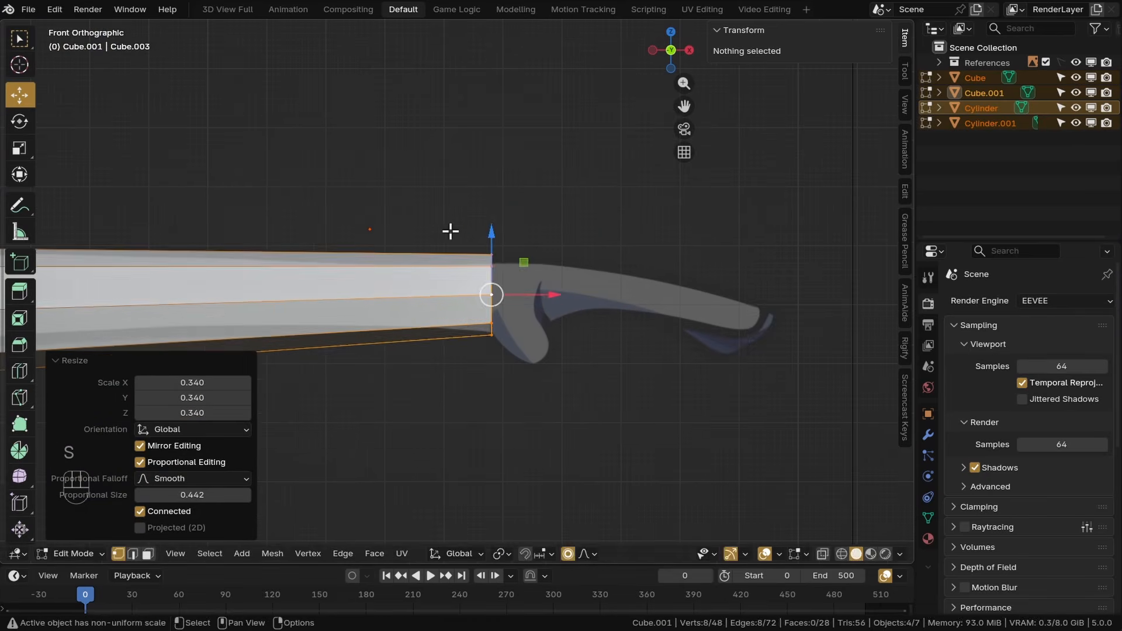
pyautogui.moveTo(491, 235); pyautogui.dragTo(491, 239)
pyautogui.press('s')
pyautogui.click(594, 316)
pyautogui.scroll(-6, 586, 308)
pyautogui.hotkey('ctrl', 's')
# Step: Scale and move one end loop of the leg cylinder to fit the reference leg in front view
pyautogui.keyDown('shift'); pyautogui.moveTo(586, 307); pyautogui.dragTo(749, 38, button='middle'); pyautogui.keyUp('shift')
pyautogui.scroll(3, 498, 310)
pyautogui.keyDown('alt'); pyautogui.click(503, 291); pyautogui.keyUp('alt')
pyautogui.press('s')
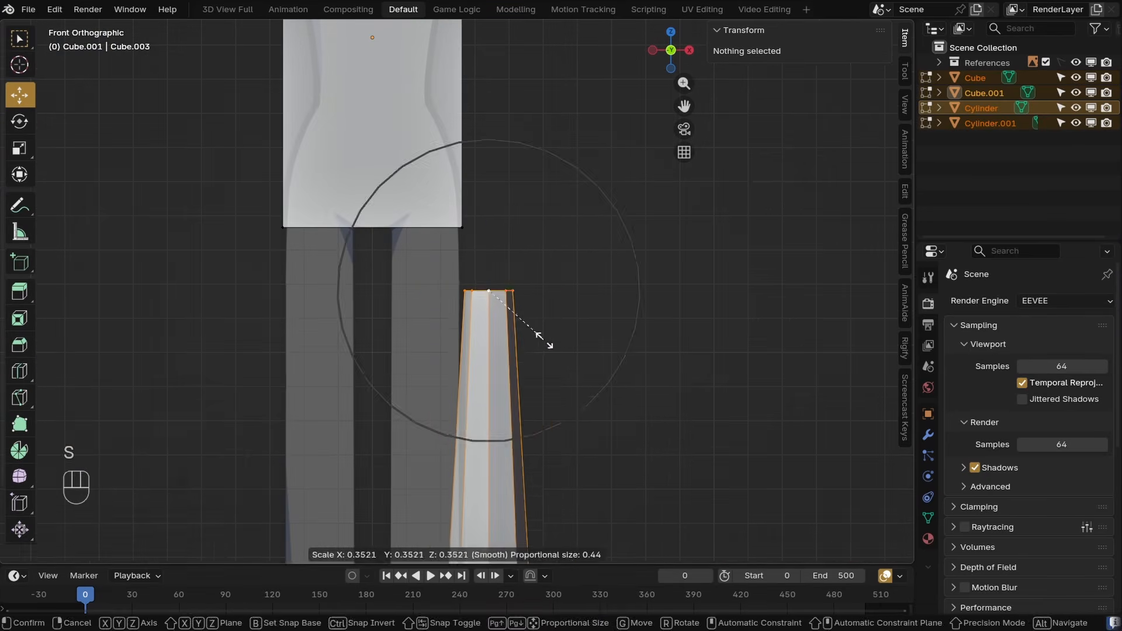
pyautogui.moveTo(523, 258); pyautogui.dragTo(457, 190)
pyautogui.press('s')
# Step: Select the leg cylinder's end loop again and refine its position and scale against the front reference
pyautogui.keyDown('shift'); pyautogui.moveTo(502, 328); pyautogui.dragTo(551, 406, button='middle'); pyautogui.keyUp('shift')
pyautogui.keyDown('alt'); pyautogui.click(518, 403); pyautogui.keyUp('alt')
pyautogui.moveTo(554, 373); pyautogui.dragTo(497, 242)
pyautogui.press('s')
pyautogui.click(553, 321)
# Step: Scale and move the leg cylinder's end loops in side view to fit the side reference's leg
pyautogui.press('KP_3')
pyautogui.keyDown('shift'); pyautogui.moveTo(684, 271); pyautogui.dragTo(541, 330, button='middle'); pyautogui.keyUp('shift')
pyautogui.press('s')
pyautogui.moveTo(468, 277); pyautogui.dragTo(468, 272)
pyautogui.keyDown('shift'); pyautogui.moveTo(497, 199); pyautogui.dragTo(491, 327, button='middle'); pyautogui.keyUp('shift')
pyautogui.scroll(4, 491, 304)
pyautogui.moveTo(503, 293); pyautogui.dragTo(461, 246, button='middle')
pyautogui.keyDown('alt'); pyautogui.click(466, 241); pyautogui.keyUp('alt')
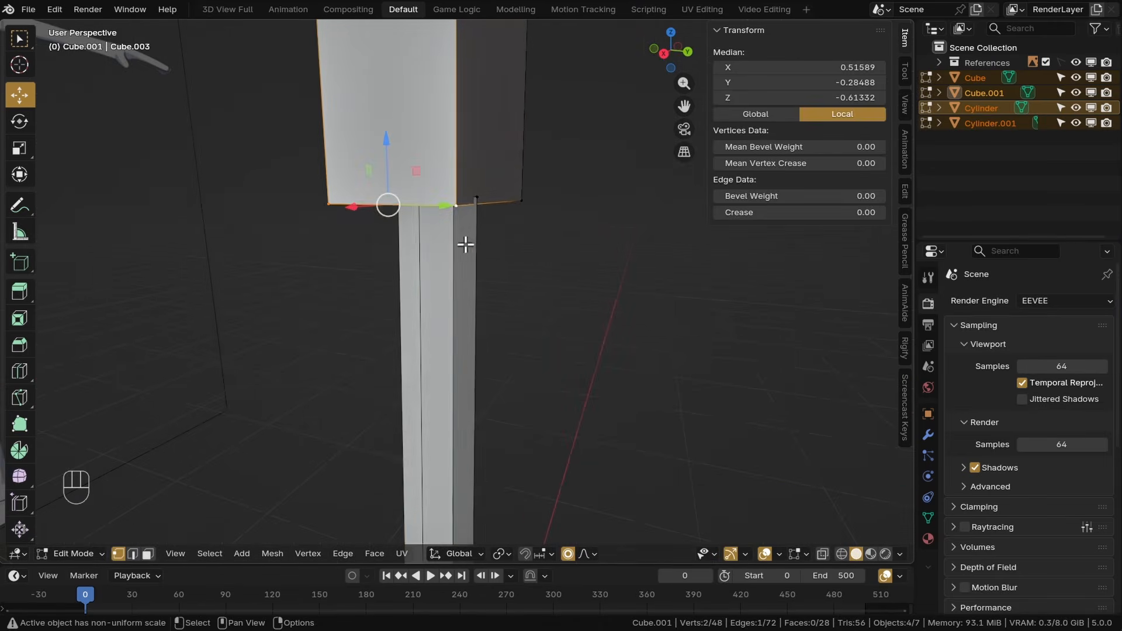
pyautogui.press('KP_3')
pyautogui.moveTo(436, 143); pyautogui.dragTo(437, 158)
pyautogui.moveTo(496, 215); pyautogui.dragTo(485, 222)
# Step: Select the whole arm cylinder's linked geometry and shift it along Y to line up with the side reference
pyautogui.keyDown('shift'); pyautogui.moveTo(527, 225); pyautogui.dragTo(514, 328, button='middle'); pyautogui.keyUp('shift')
pyautogui.press('l')
pyautogui.press('g')
pyautogui.press('y')
pyautogui.click(483, 270)
pyautogui.scroll(-4, 515, 327)
pyautogui.keyDown('shift'); pyautogui.moveTo(514, 328); pyautogui.dragTo(508, 298, button='middle'); pyautogui.keyUp('shift')
# Step: Return to Object Mode in front view, select the torso, and widen the toolbar to show tool names
pyautogui.press('Tab')
pyautogui.press('KP_1')
pyautogui.click(490, 277)
pyautogui.click(486, 270)
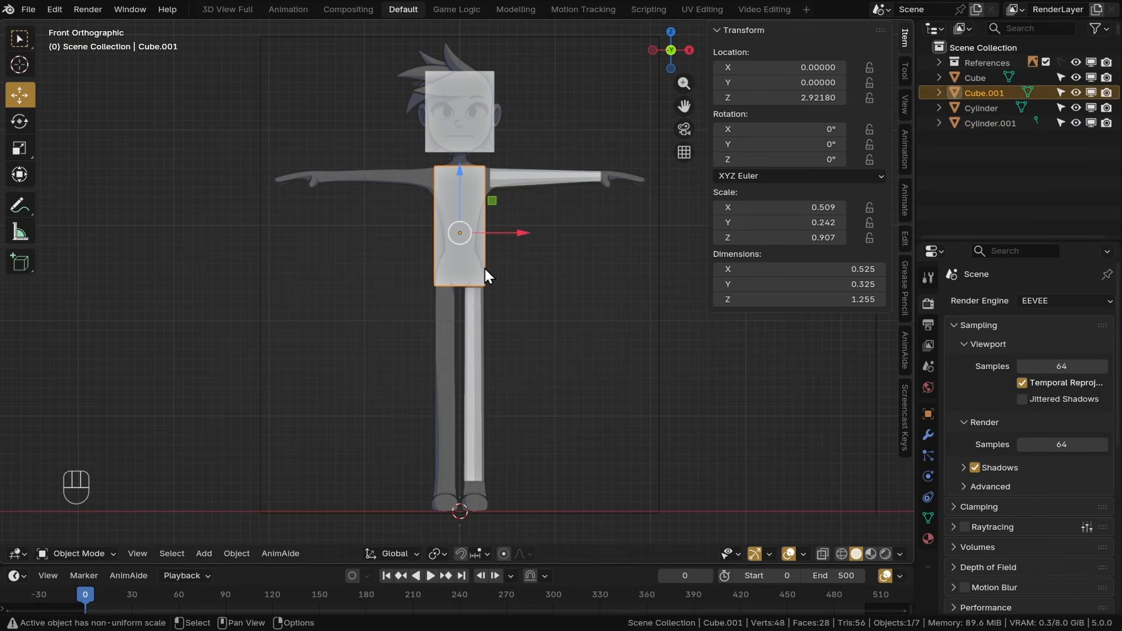
pyautogui.moveTo(37, 188); pyautogui.dragTo(90, 188)
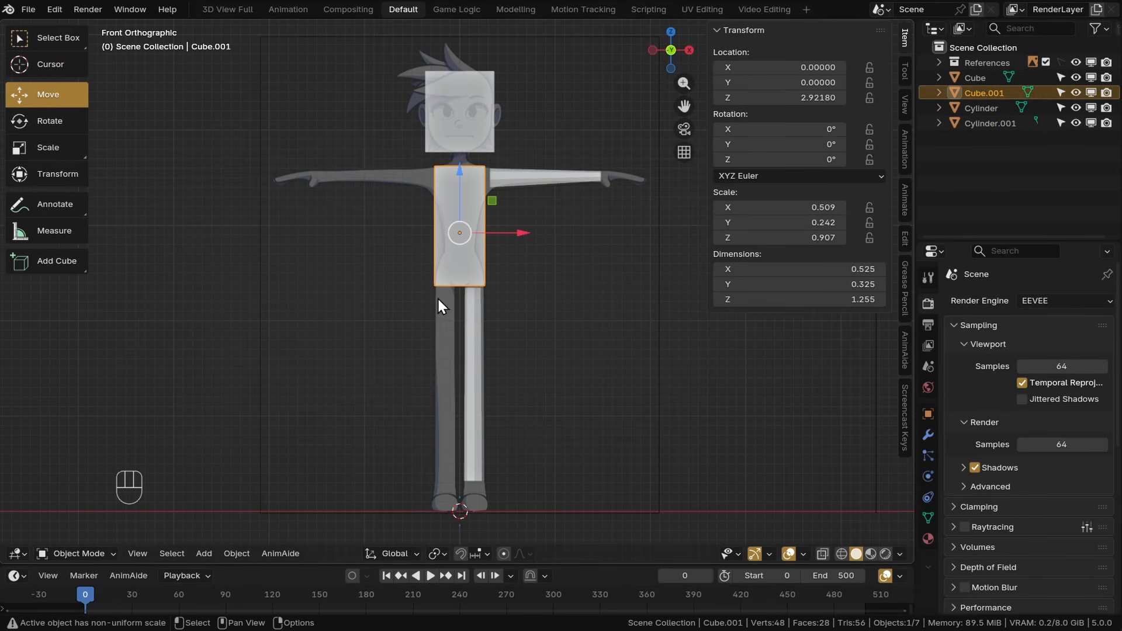
pyautogui.click(928, 435)
pyautogui.click(970, 296)
pyautogui.write('mirror')
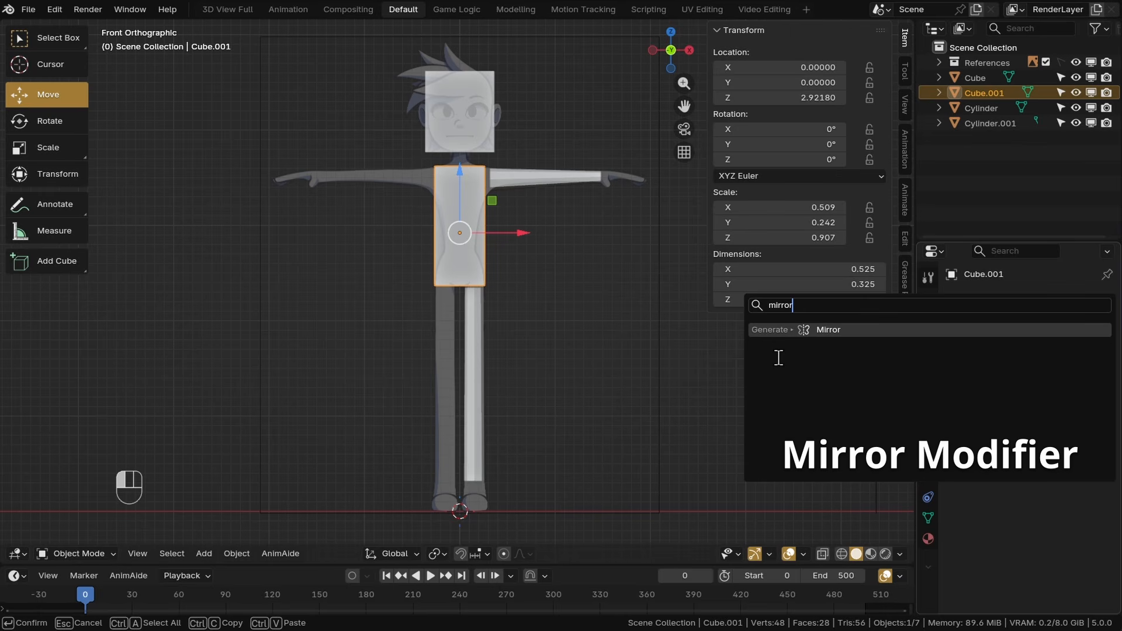
pyautogui.click(647, 335)
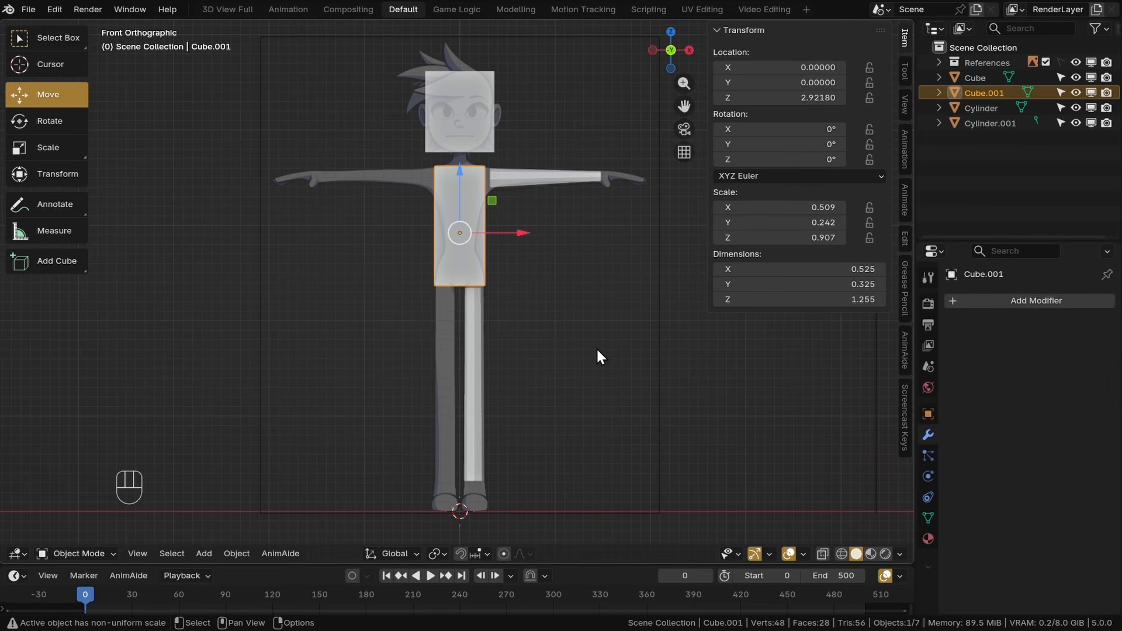
# Step: Try joining the head, arm, leg and torso into one object, and undo the join
pyautogui.click(526, 172)
pyautogui.click(465, 128)
pyautogui.click(459, 205)
pyautogui.click(474, 321)
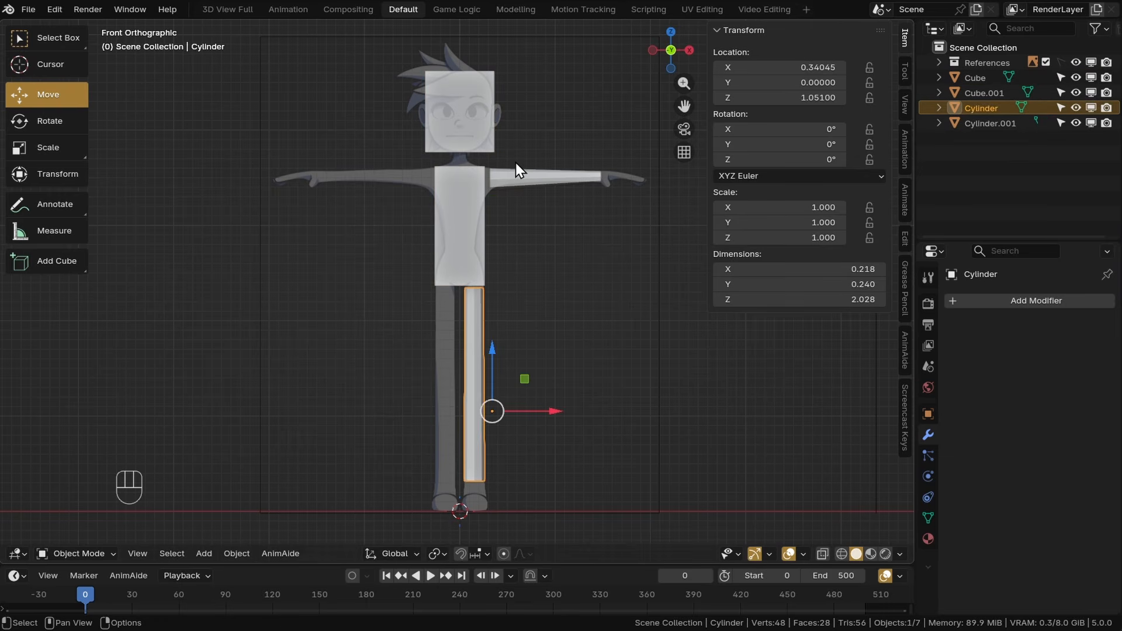
pyautogui.click(508, 180)
pyautogui.keyDown('shift'); pyautogui.click(459, 111); pyautogui.keyUp('shift')
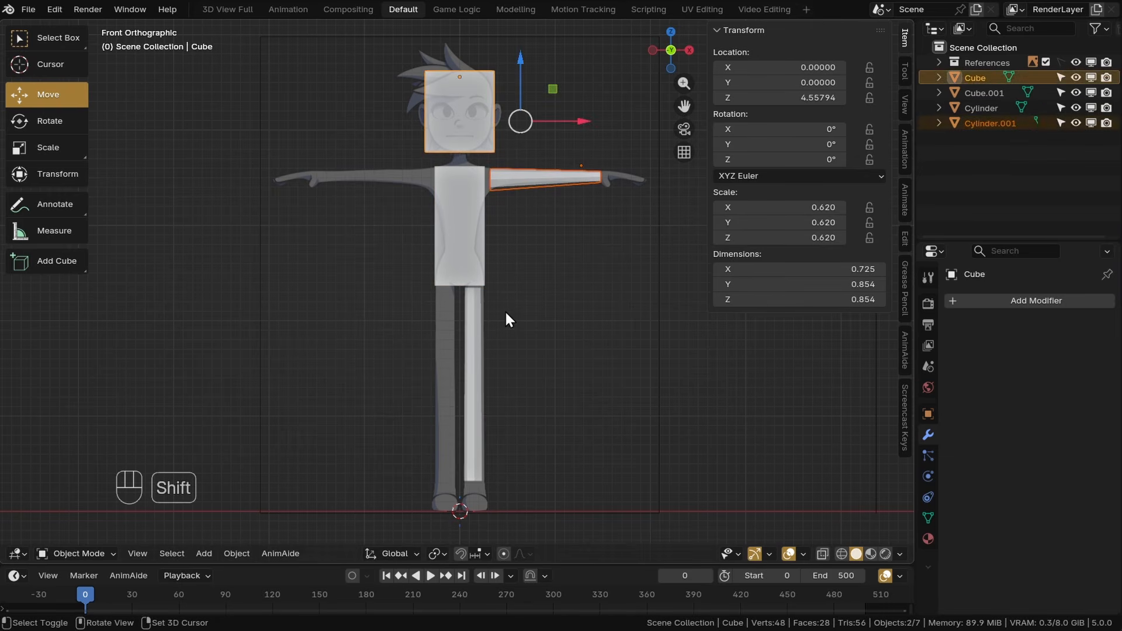
pyautogui.keyDown('shift'); pyautogui.click(476, 357); pyautogui.keyUp('shift')
pyautogui.keyDown('shift'); pyautogui.click(466, 255); pyautogui.keyUp('shift')
pyautogui.hotkey('ctrl', 'j')
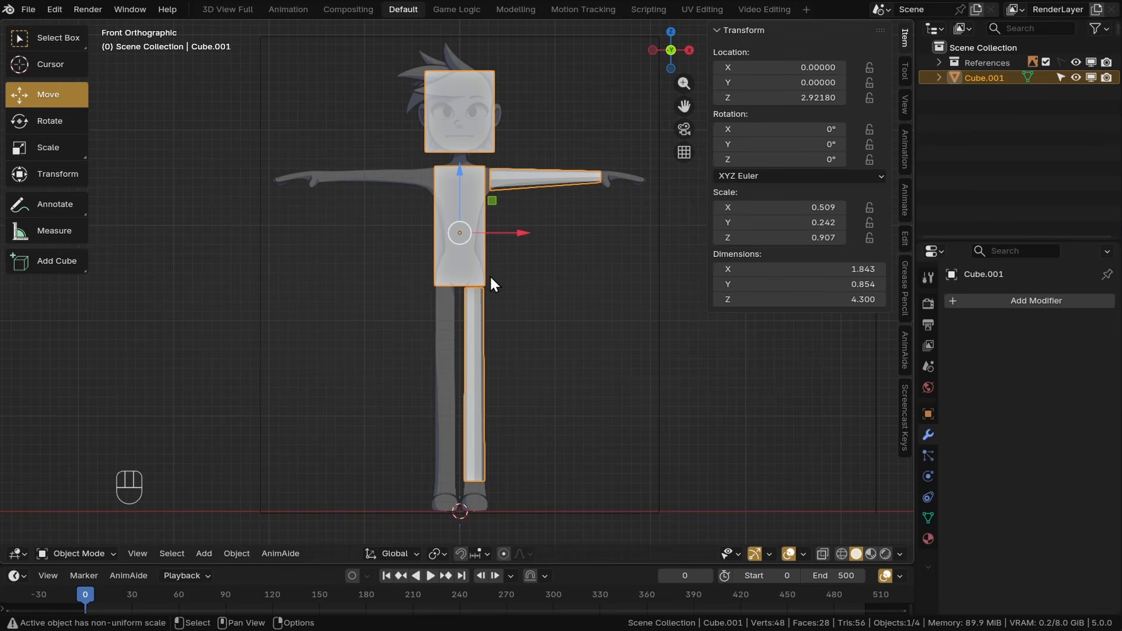
pyautogui.hotkey('ctrl', 'z')
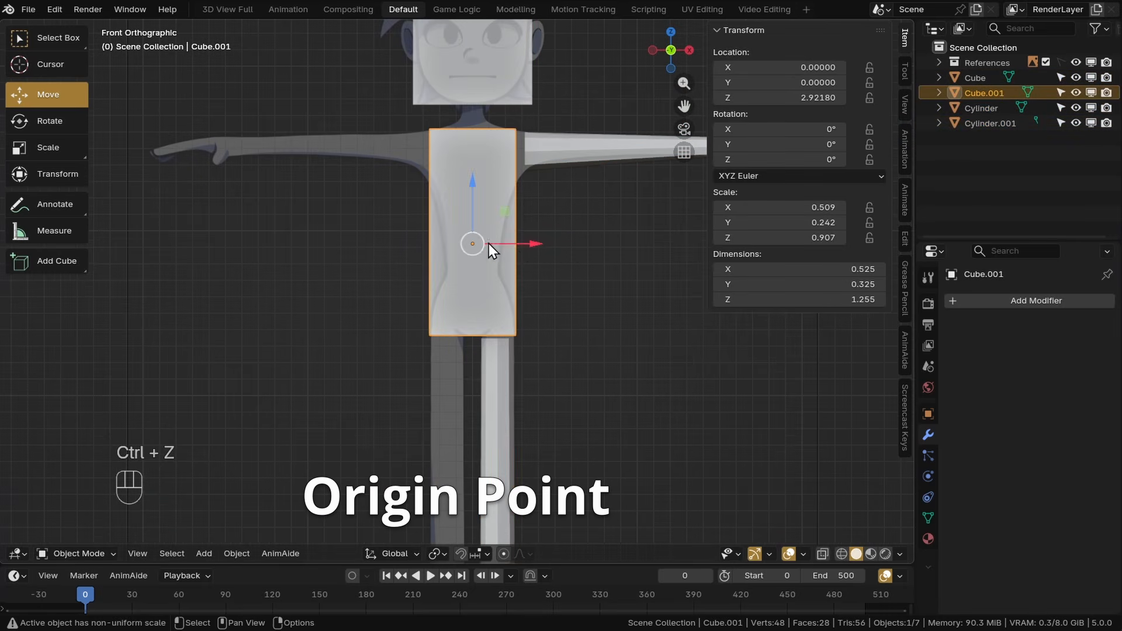
# Step: Examine the origin points of the arm and torso objects in front view
pyautogui.scroll(4, 488, 243)
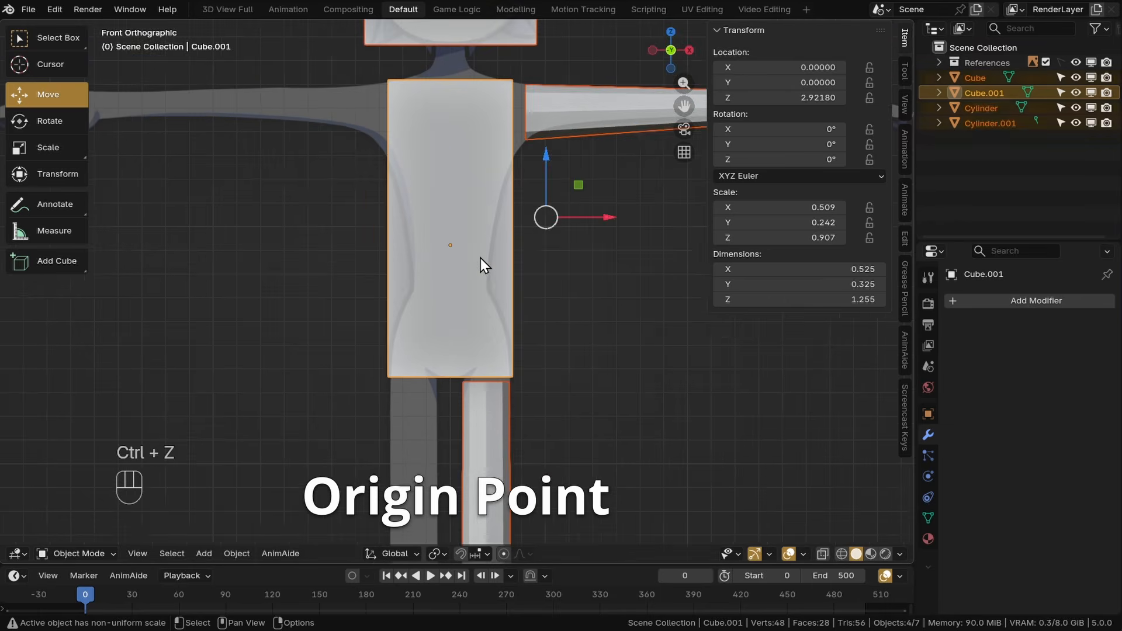
pyautogui.scroll(-2, 480, 257)
pyautogui.scroll(4, 521, 244)
pyautogui.scroll(-2, 497, 241)
pyautogui.keyDown('shift'); pyautogui.moveTo(538, 241); pyautogui.dragTo(374, 398, button='middle'); pyautogui.keyUp('shift')
pyautogui.click(447, 278)
pyautogui.scroll(1, 553, 254)
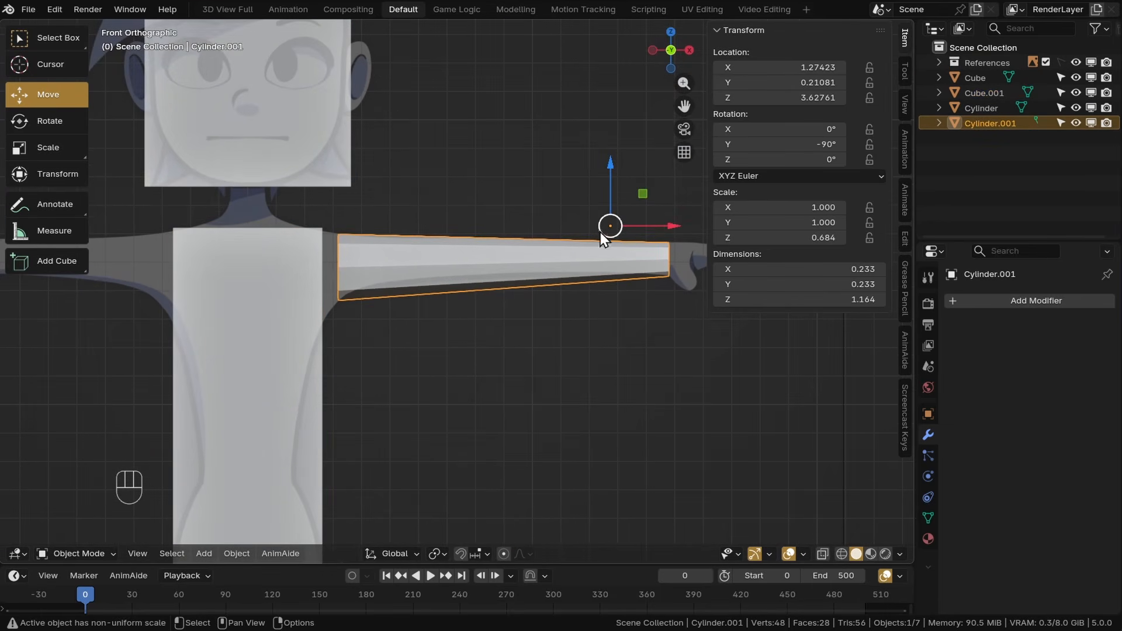
pyautogui.scroll(-2, 601, 232)
pyautogui.click(426, 340)
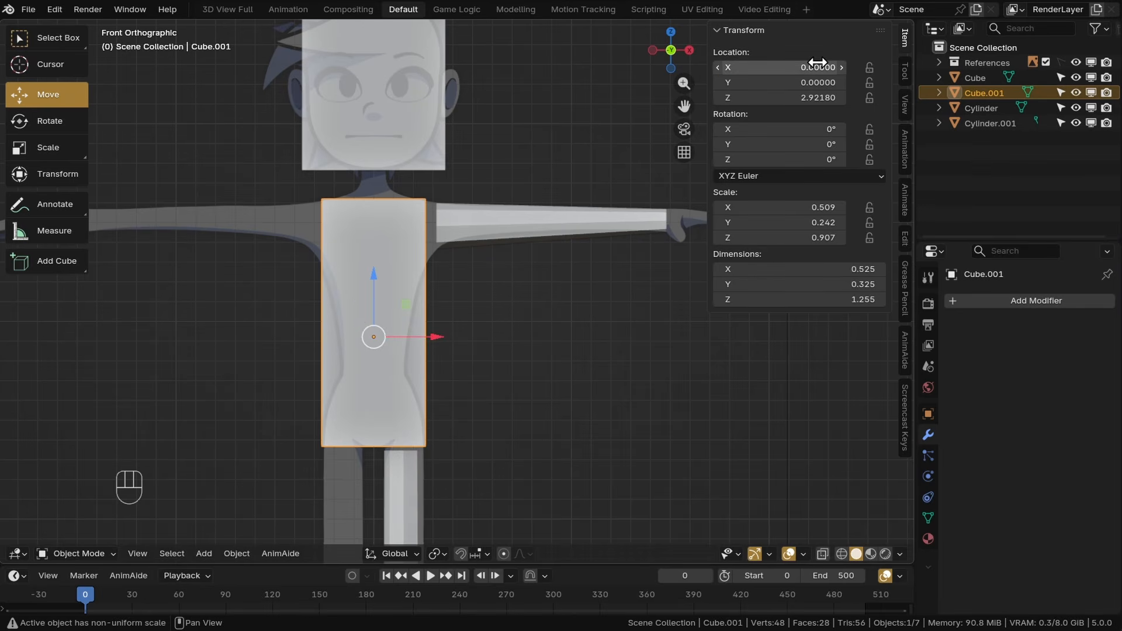
# Step: Set the head cube's X location to 0
pyautogui.keyDown('shift'); pyautogui.moveTo(310, 98); pyautogui.dragTo(380, 65, button='middle'); pyautogui.keyUp('shift')
pyautogui.click(381, 65)
pyautogui.click(777, 72)
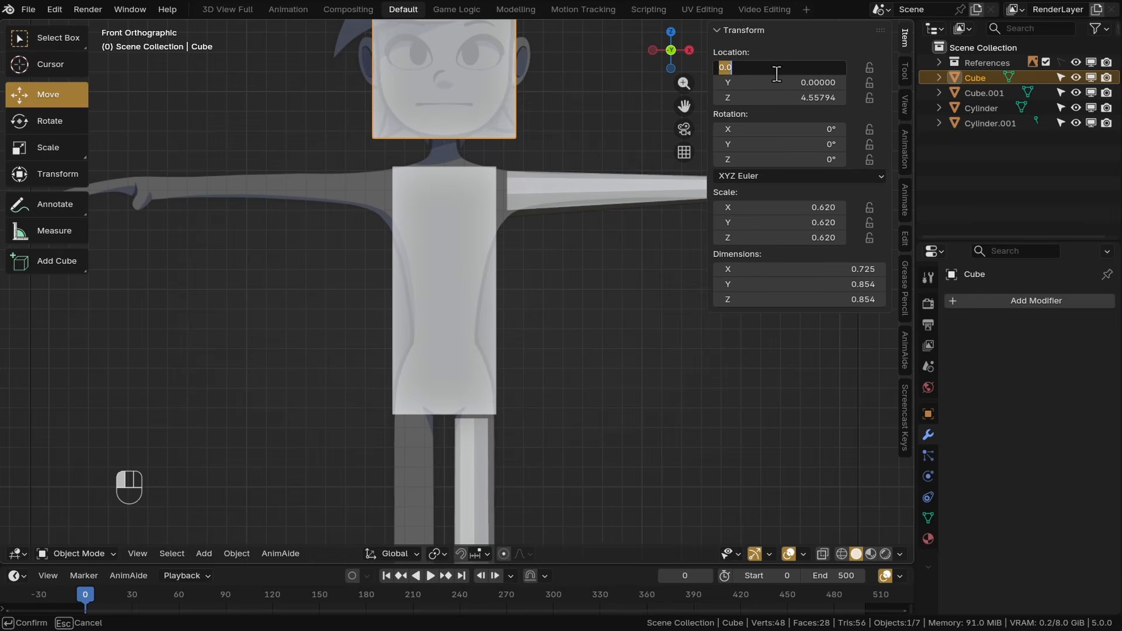
pyautogui.write('0')
pyautogui.press('Return')
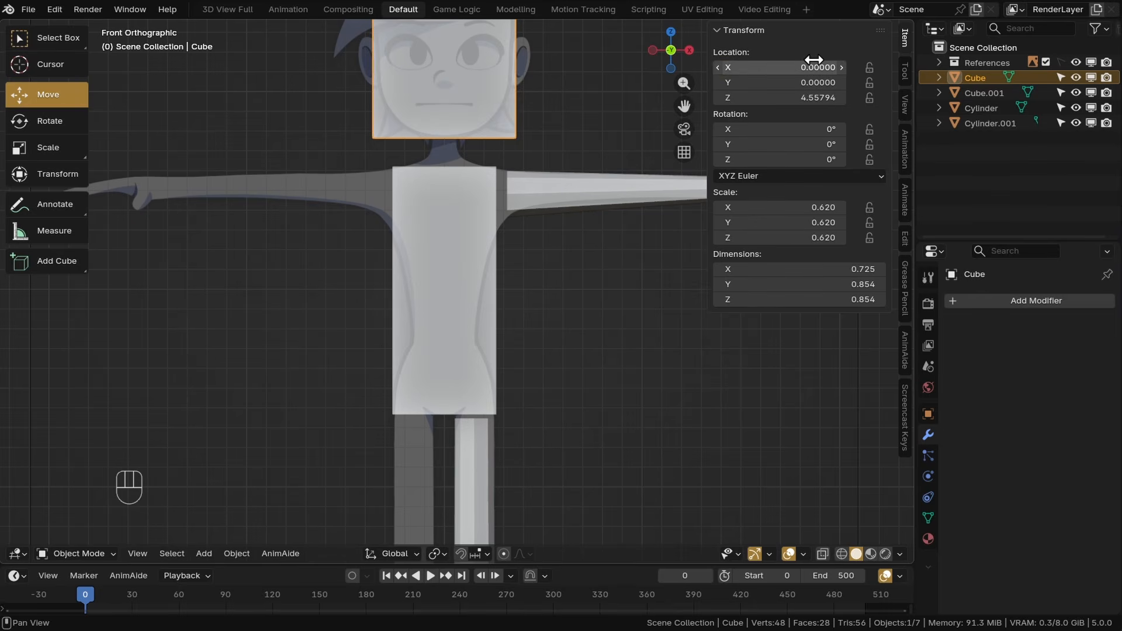
# Step: Join the head, arm and leg with the torso cube as the active object
pyautogui.scroll(-2, 418, 290)
pyautogui.scroll(-1, 418, 289)
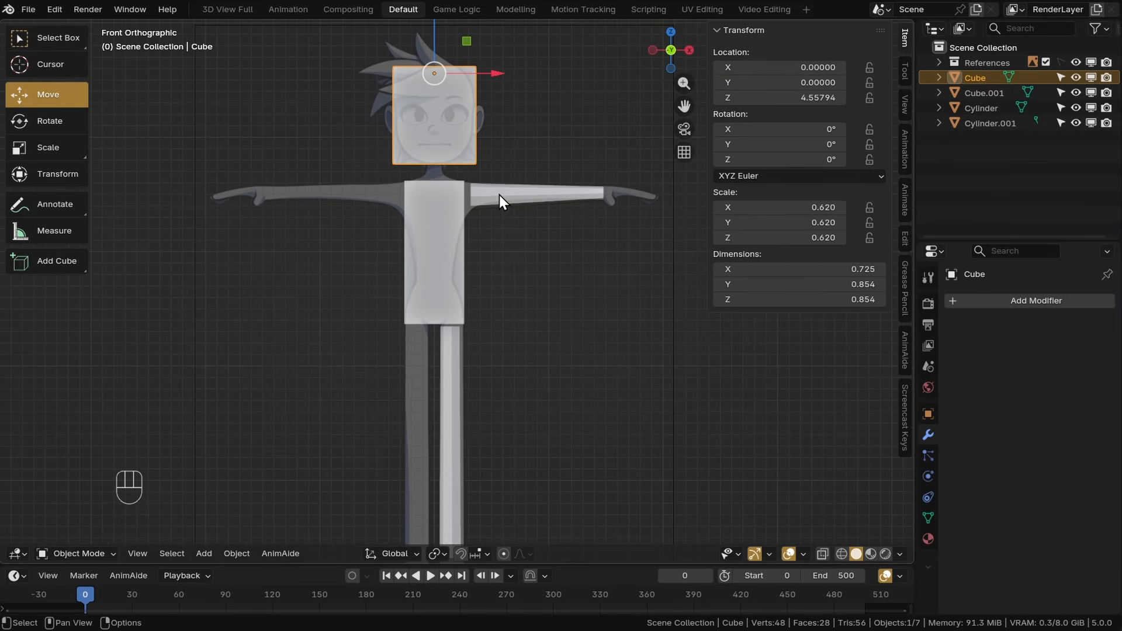
pyautogui.keyDown('shift'); pyautogui.moveTo(499, 194); pyautogui.dragTo(532, 173, button='middle'); pyautogui.keyUp('shift')
pyautogui.keyDown('shift'); pyautogui.click(531, 171); pyautogui.keyUp('shift')
pyautogui.keyDown('shift'); pyautogui.click(486, 332); pyautogui.keyUp('shift')
pyautogui.keyDown('shift'); pyautogui.click(471, 241); pyautogui.keyUp('shift')
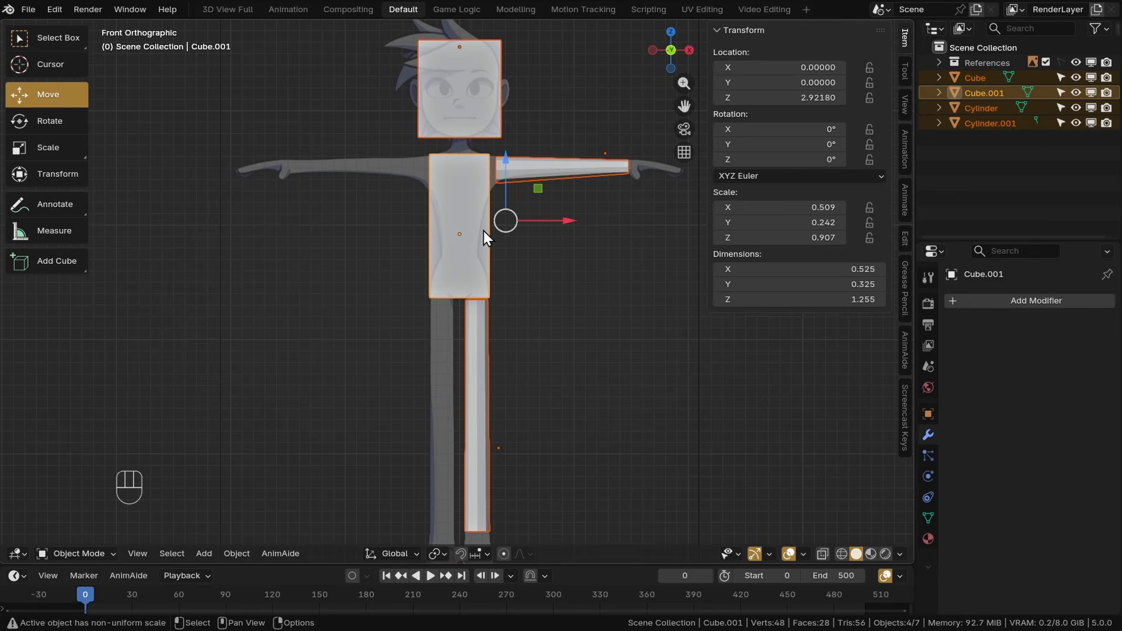
pyautogui.hotkey('ctrl', 'j')
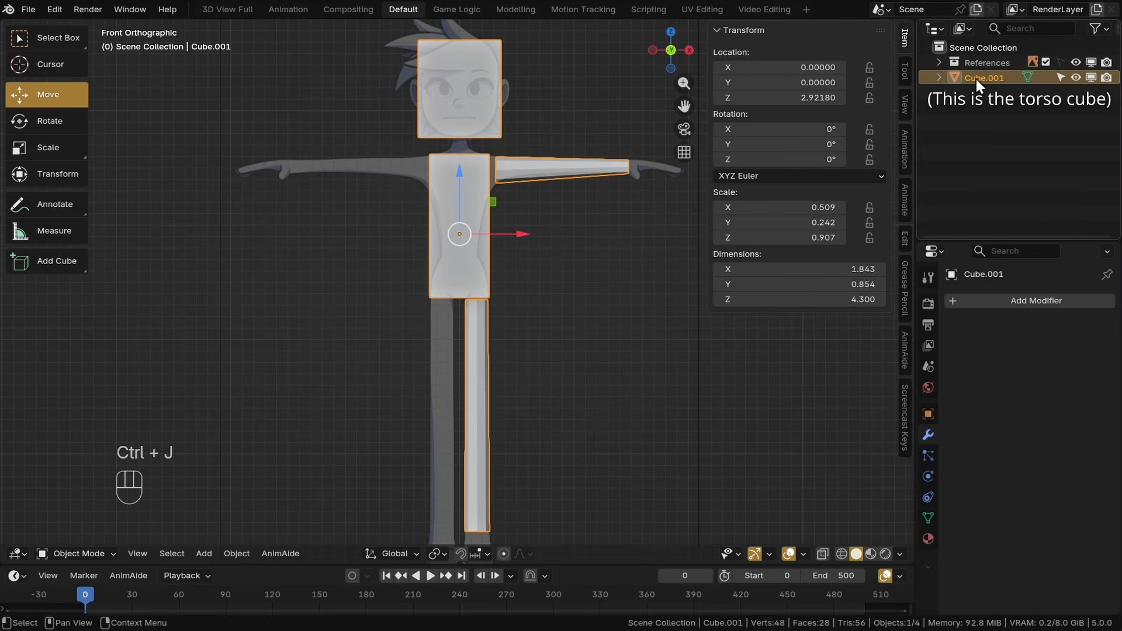
# Step: Deselect the joined body mesh and hide the transform sidebar
pyautogui.scroll(4, 490, 251)
pyautogui.scroll(-4, 483, 291)
pyautogui.click(453, 319)
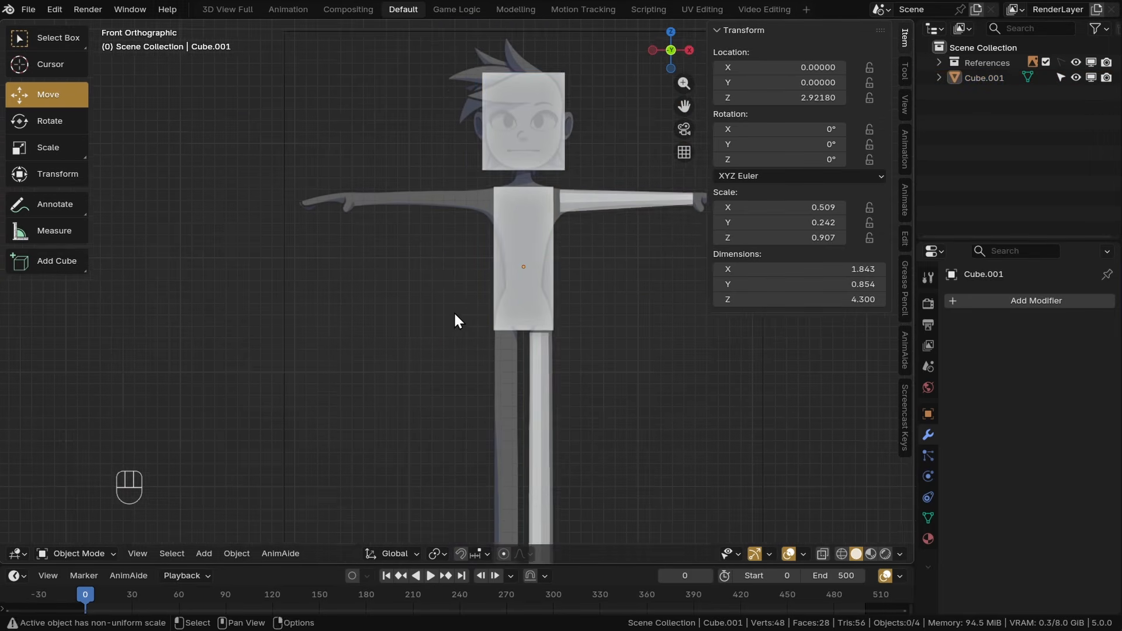
pyautogui.scroll(3, 464, 370)
pyautogui.press('n')
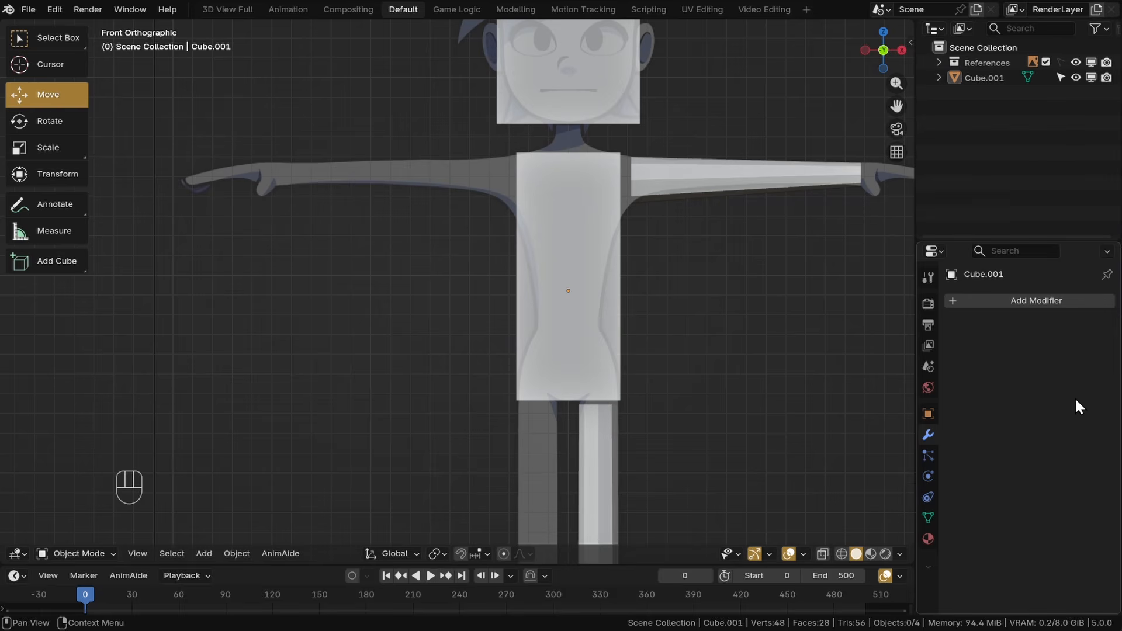
# Step: Edit the joined body mesh and add one vertical loop cut through the exact center of the torso
pyautogui.click(552, 275)
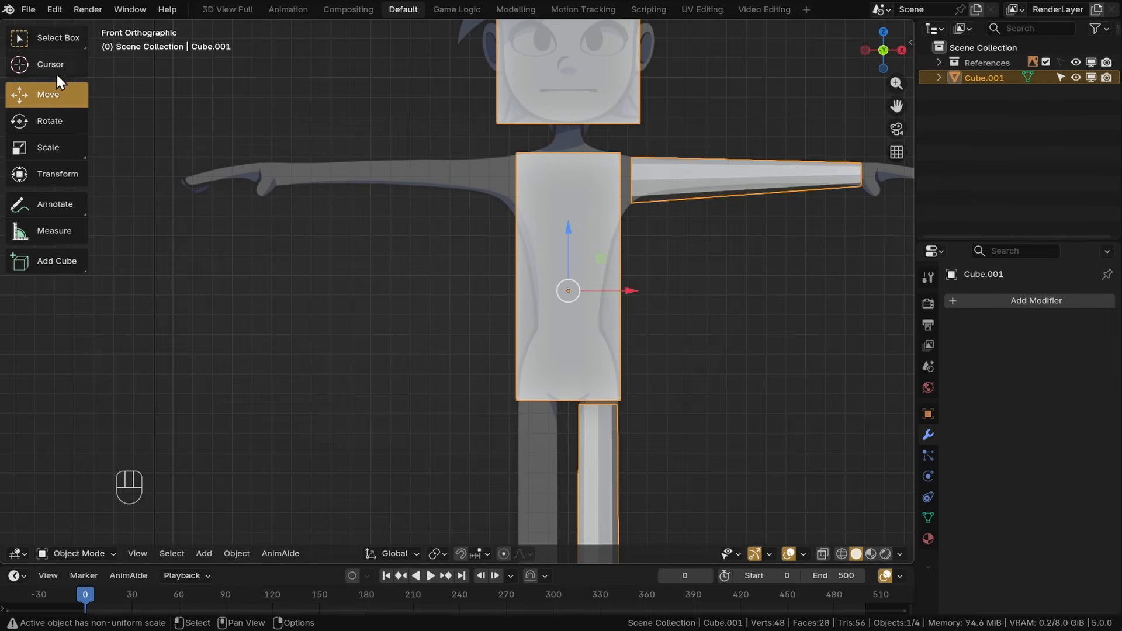
pyautogui.click(70, 553)
pyautogui.click(73, 472)
pyautogui.hotkey('ctrl', 'r')
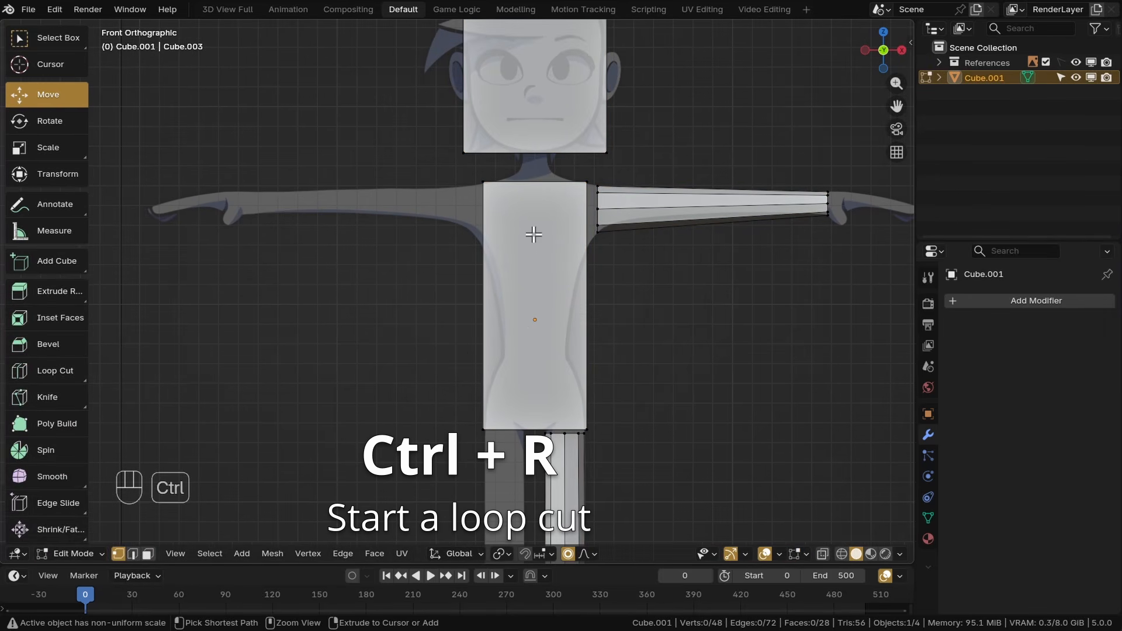
pyautogui.click(533, 179)
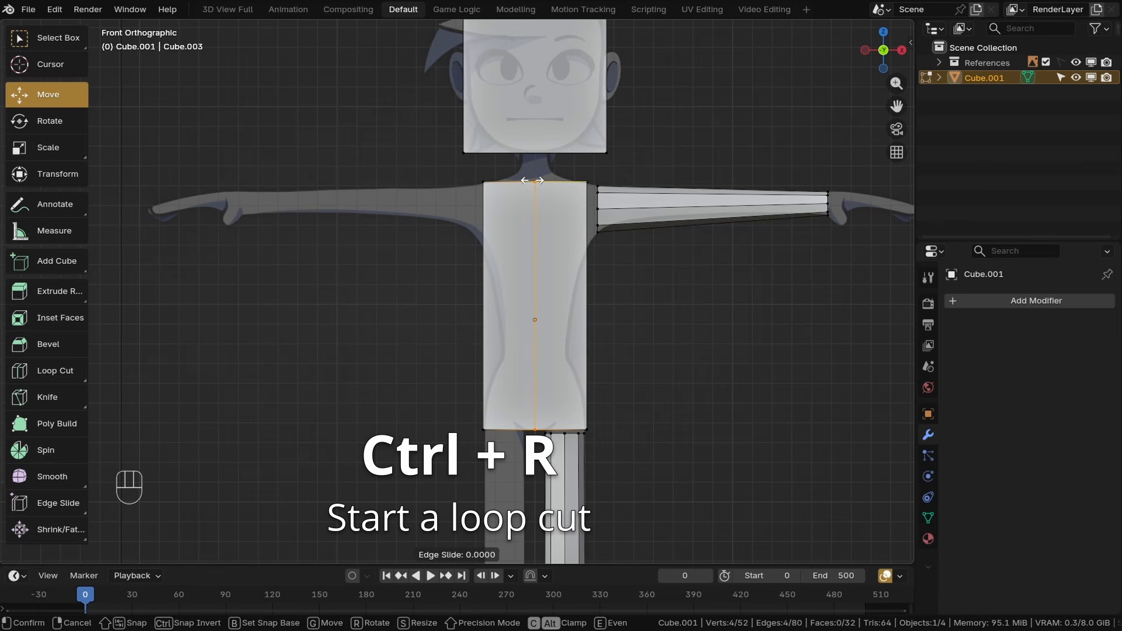
pyautogui.rightClick(531, 251)
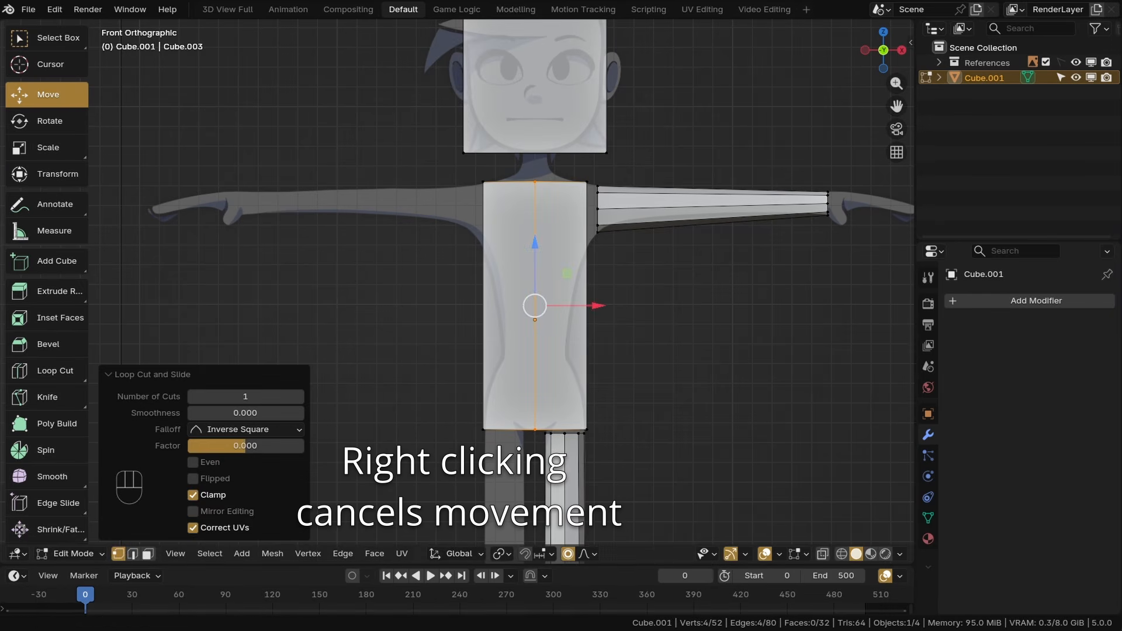
pyautogui.click(49, 314)
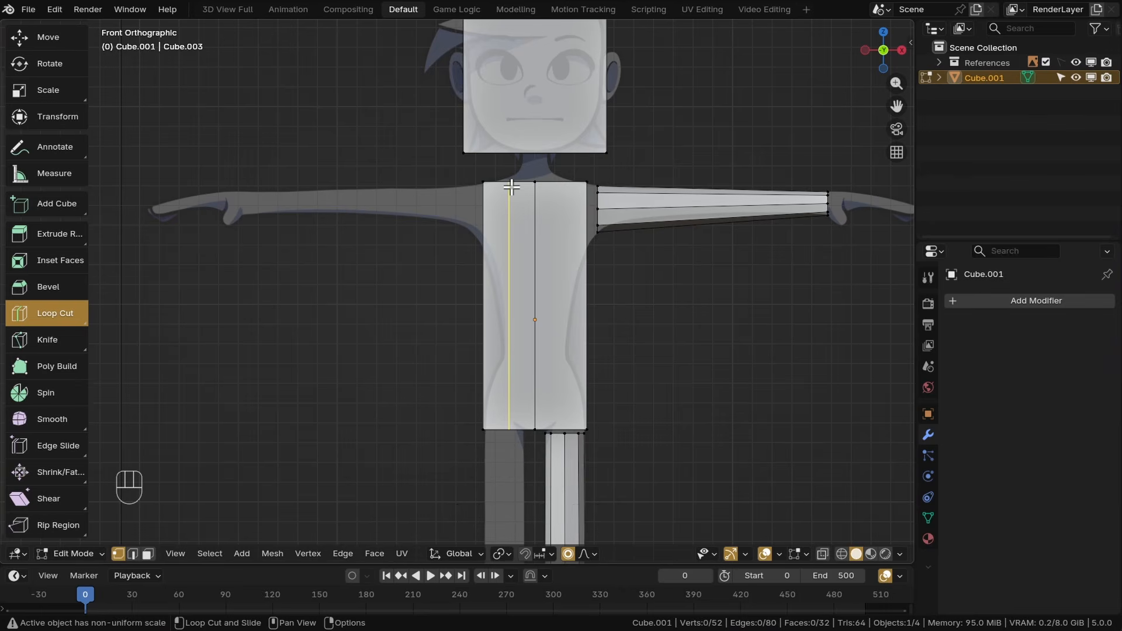
pyautogui.scroll(2, 56, 292)
pyautogui.click(49, 96)
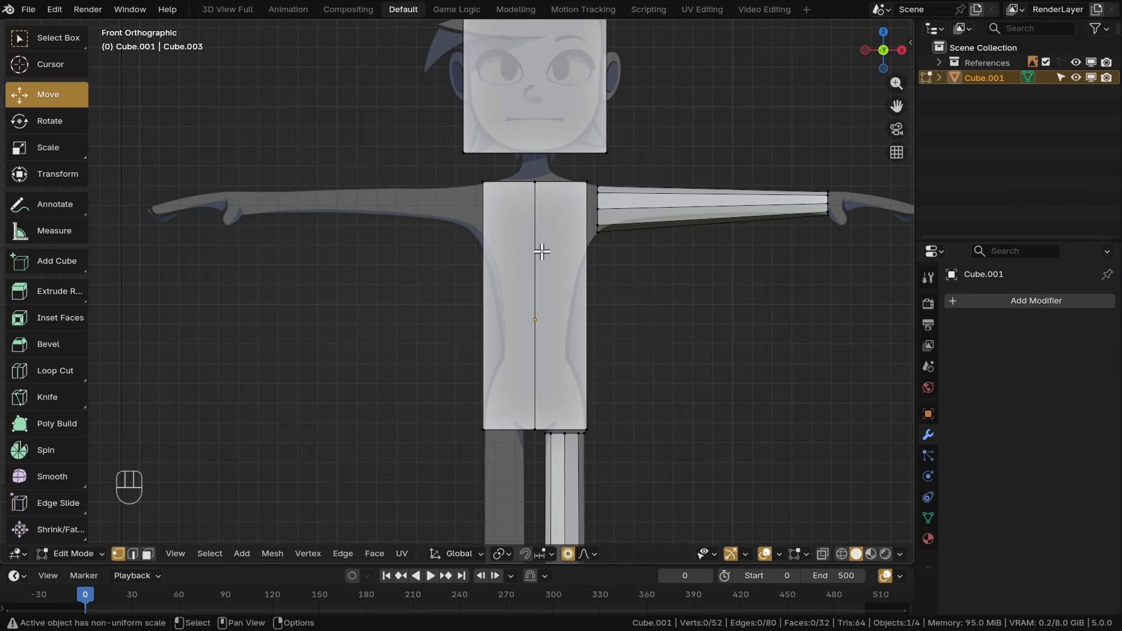
pyautogui.hotkey('ctrl', 'r')
pyautogui.rightClick(370, 275)
pyautogui.rightClick(370, 274)
# Step: Delete the four outer corner vertices of the torso half on the character's right side
pyautogui.moveTo(370, 263); pyautogui.dragTo(481, 296, button='middle')
pyautogui.click(495, 184)
pyautogui.keyDown('shift'); pyautogui.click(468, 180); pyautogui.keyUp('shift')
pyautogui.keyDown('shift'); pyautogui.click(462, 398); pyautogui.keyUp('shift')
pyautogui.keyDown('shift'); pyautogui.click(490, 423); pyautogui.keyUp('shift')
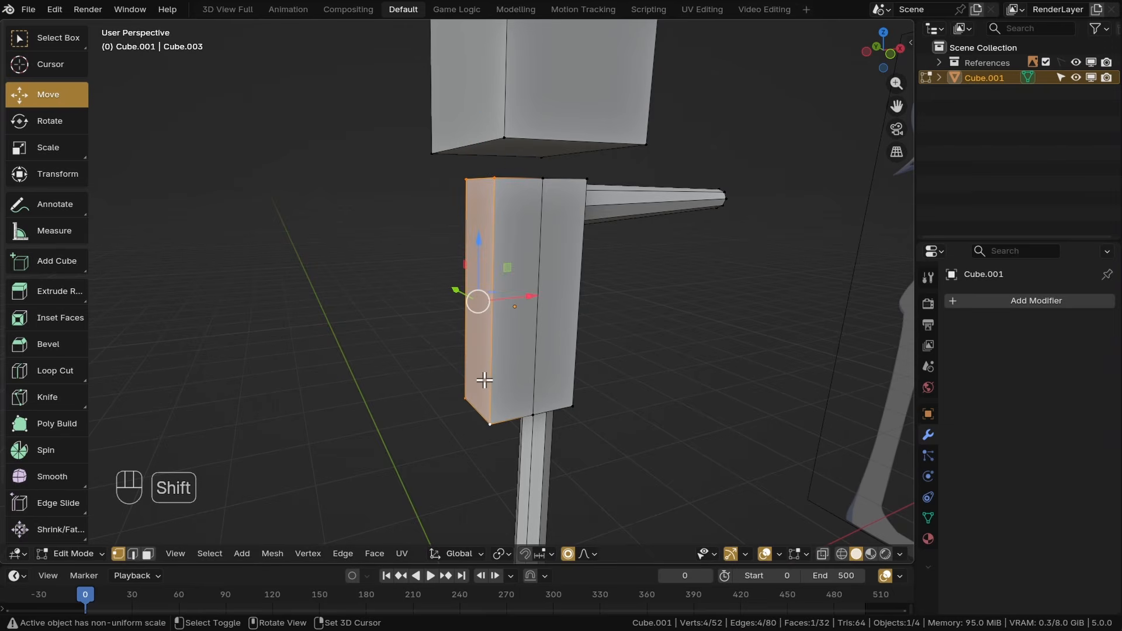
pyautogui.press('x')
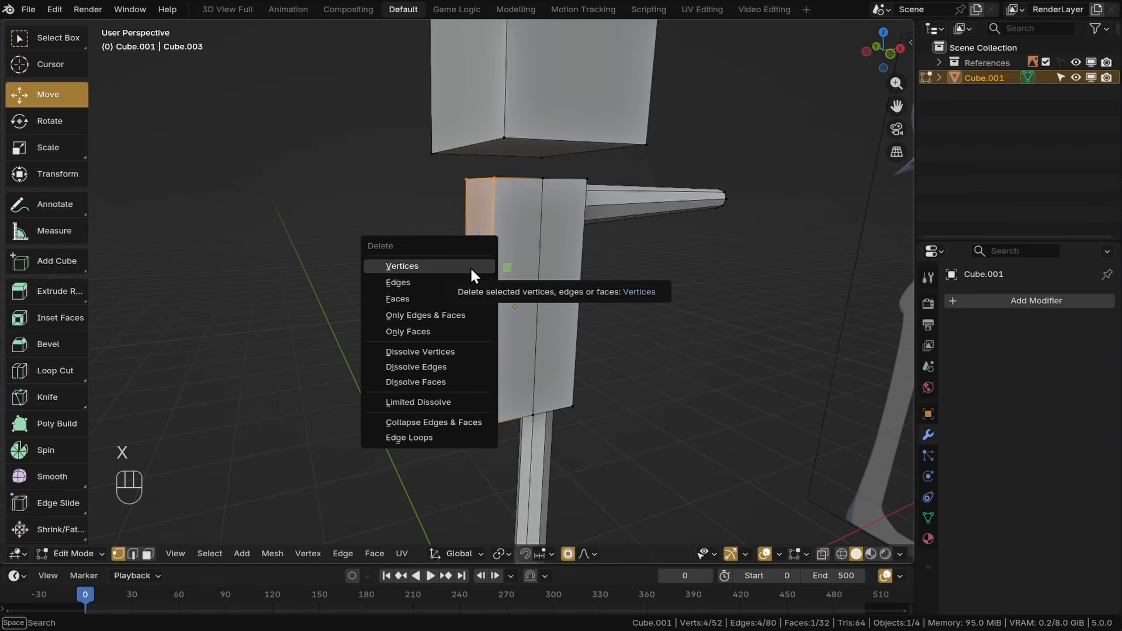
pyautogui.click(398, 262)
pyautogui.moveTo(476, 282); pyautogui.dragTo(538, 211, button='middle')
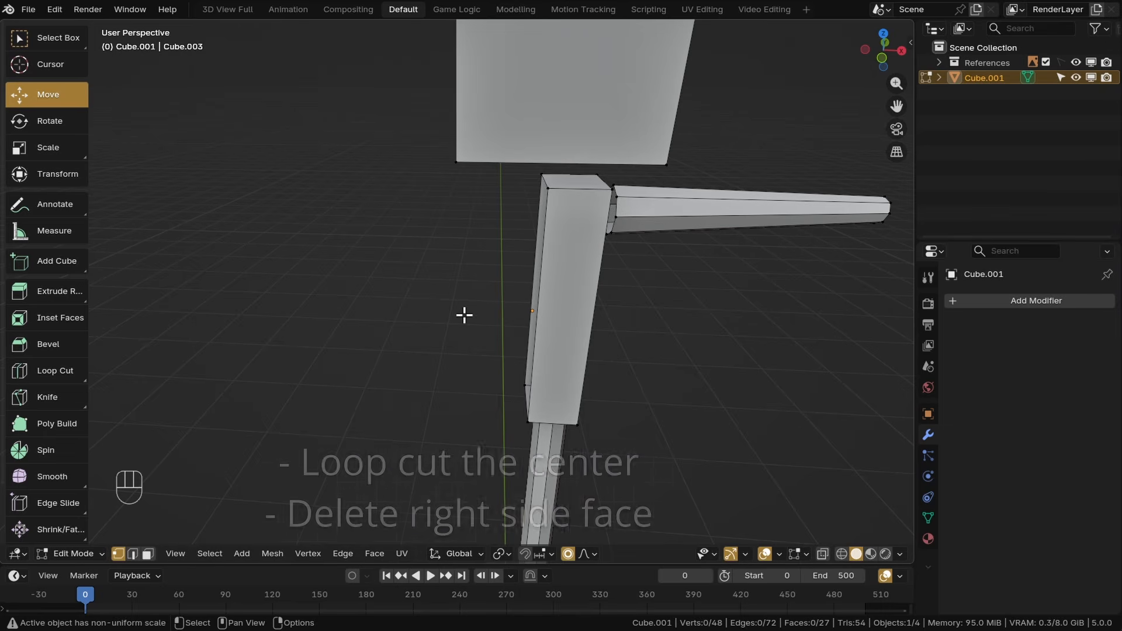
# Step: Add one vertical loop cut through the exact center of the head cube in front view
pyautogui.press('KP_1')
pyautogui.hotkey('ctrl', 'r')
pyautogui.click(473, 150)
pyautogui.rightClick(474, 150)
# Step: Delete the four outer corner vertices of the head's right half, return to Object Mode, and save the file
pyautogui.moveTo(352, 312); pyautogui.dragTo(389, 261, button='middle')
pyautogui.click(481, 125)
pyautogui.keyDown('shift'); pyautogui.click(323, 142); pyautogui.keyUp('shift')
pyautogui.keyDown('shift'); pyautogui.click(339, 360); pyautogui.keyUp('shift')
pyautogui.keyDown('shift'); pyautogui.click(474, 461); pyautogui.keyUp('shift')
pyautogui.press('x')
pyautogui.click(388, 261)
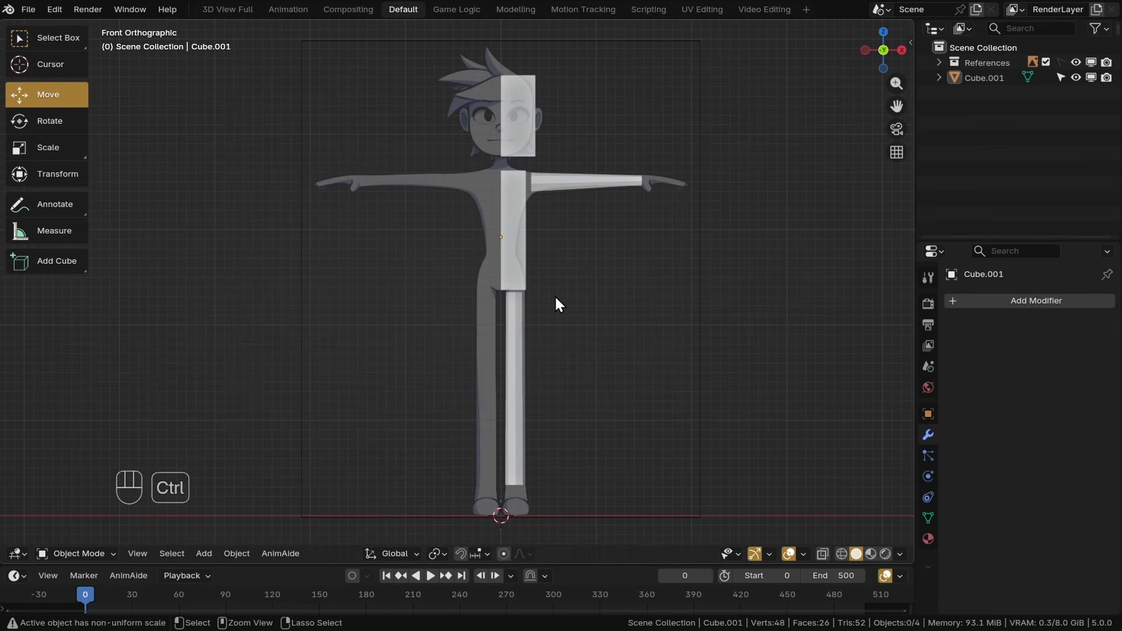
pyautogui.hotkey('ctrl', 's')
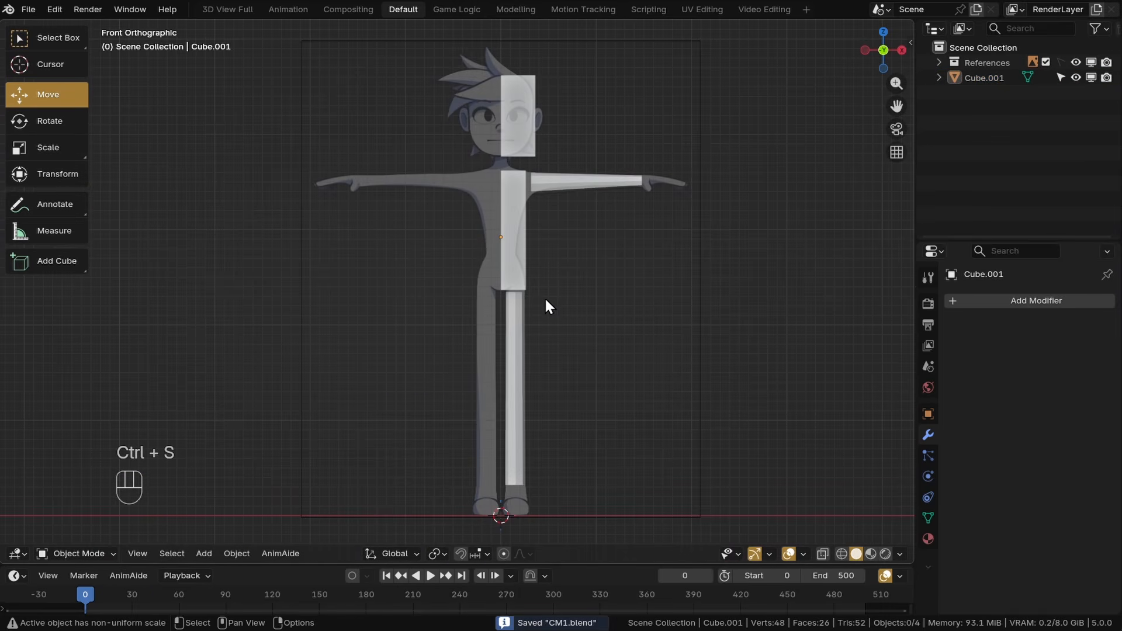
# Step: Add a Mirror modifier to the joined half-body mesh
pyautogui.click(988, 301)
pyautogui.click(937, 298)
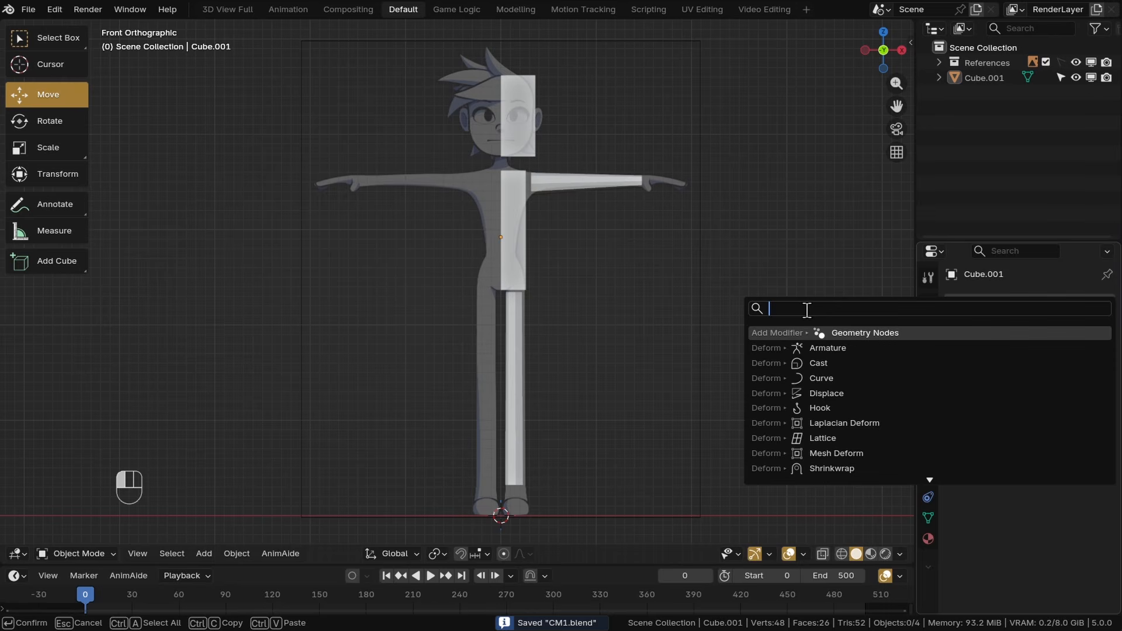
pyautogui.write('mirro')
pyautogui.click(818, 333)
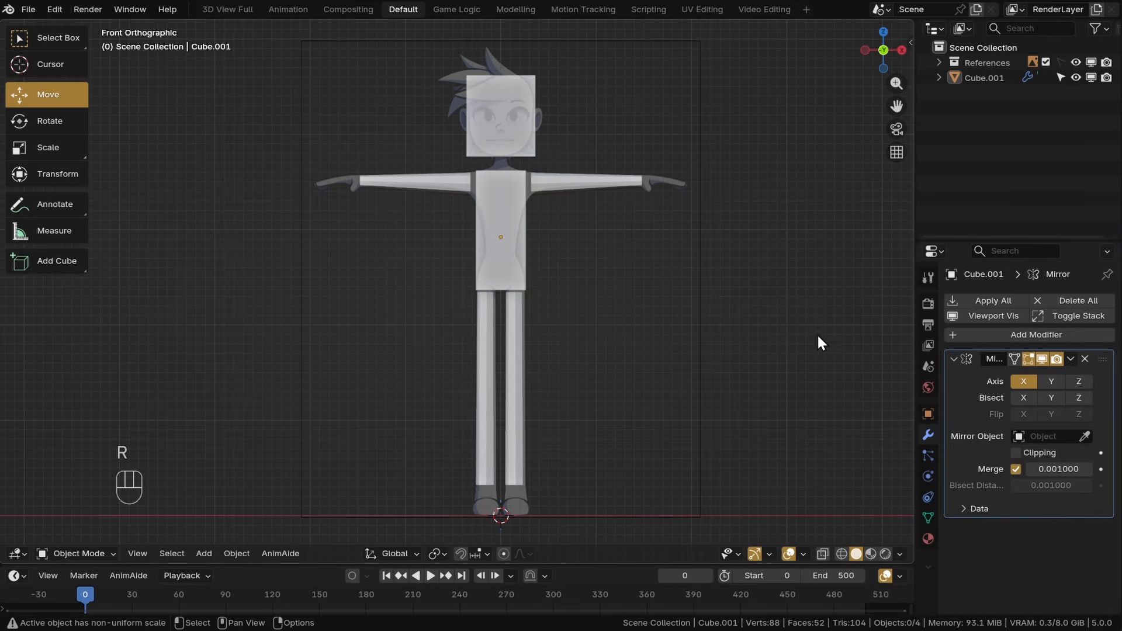
# Step: Select the mirrored body mesh, save the file, and enter Edit Mode on it
pyautogui.click(523, 242)
pyautogui.scroll(2, 537, 292)
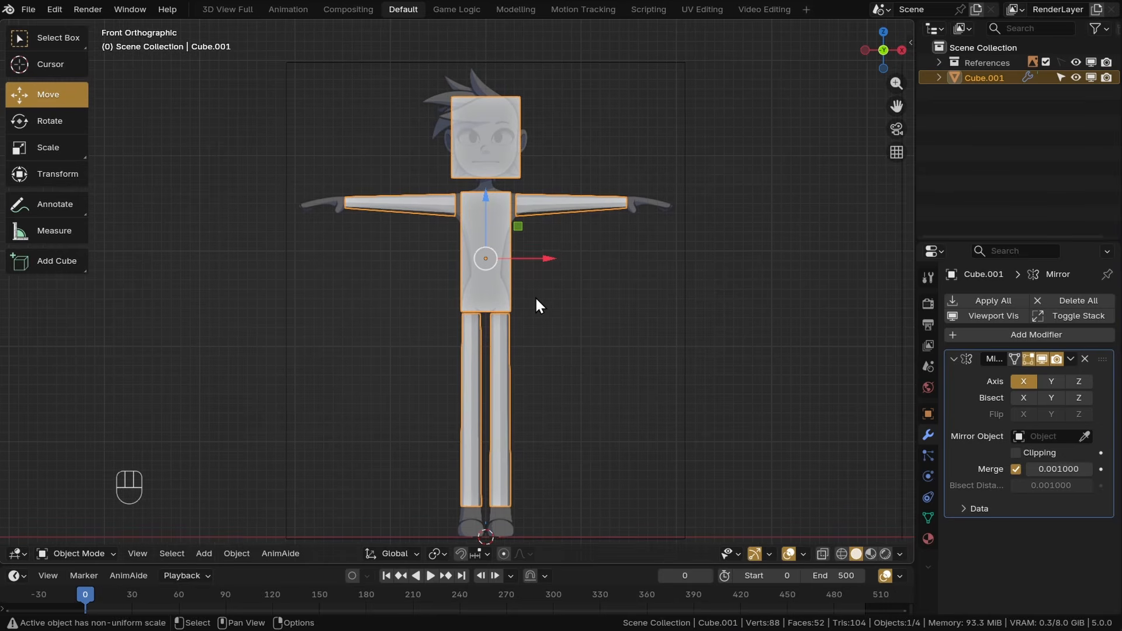
pyautogui.hotkey('ctrl', 's')
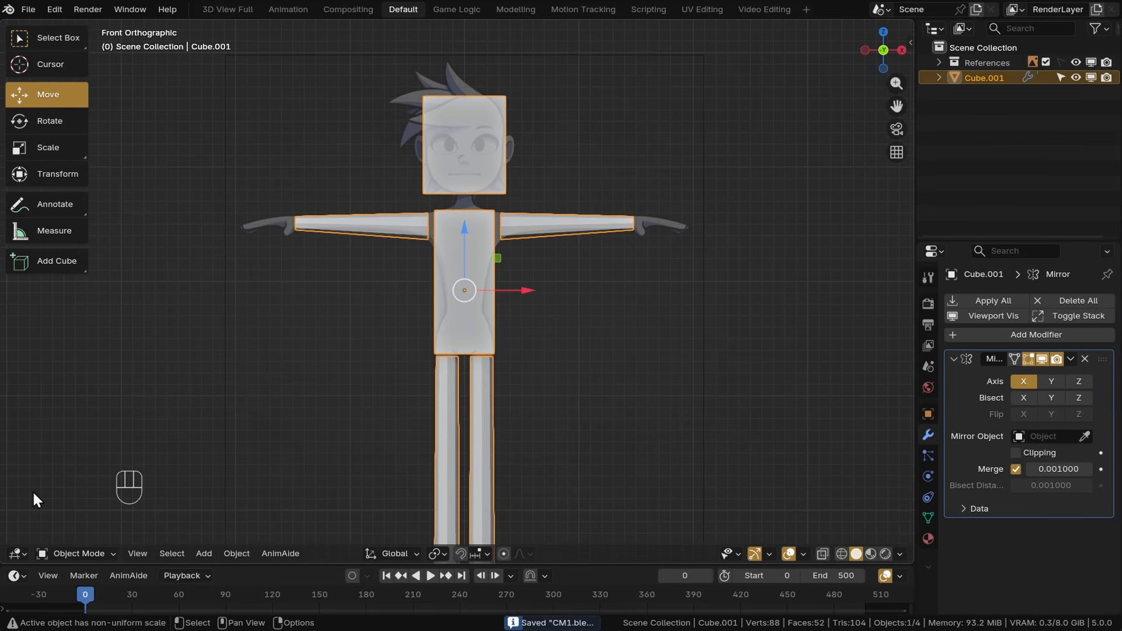
pyautogui.click(81, 552)
pyautogui.click(78, 470)
pyautogui.scroll(3, 432, 176)
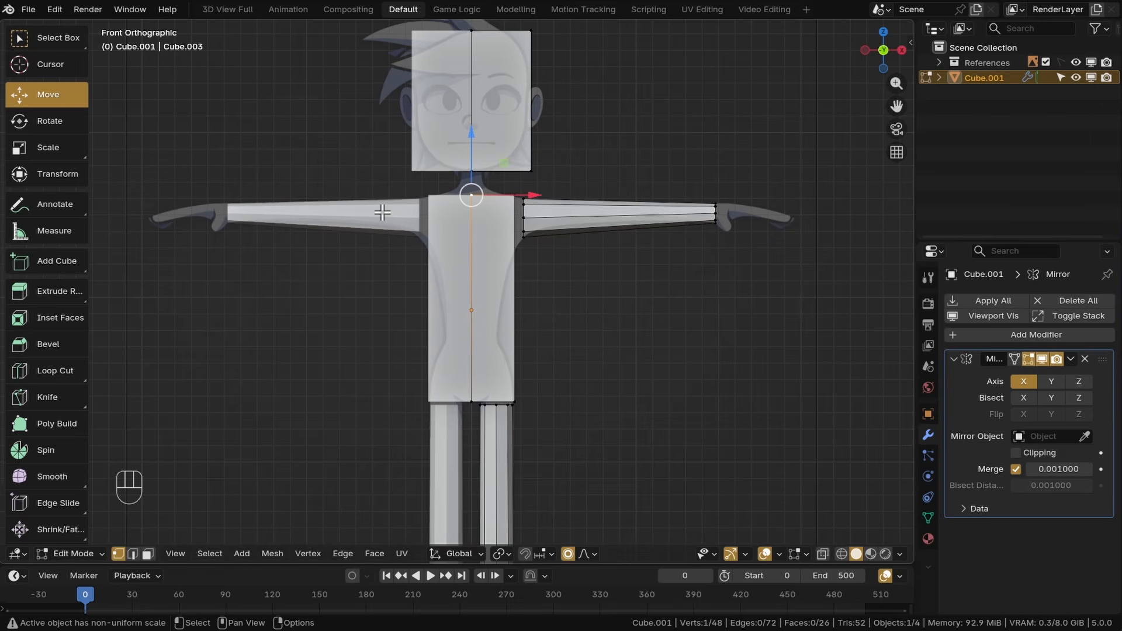
pyautogui.moveTo(475, 232); pyautogui.dragTo(421, 222, button='middle')
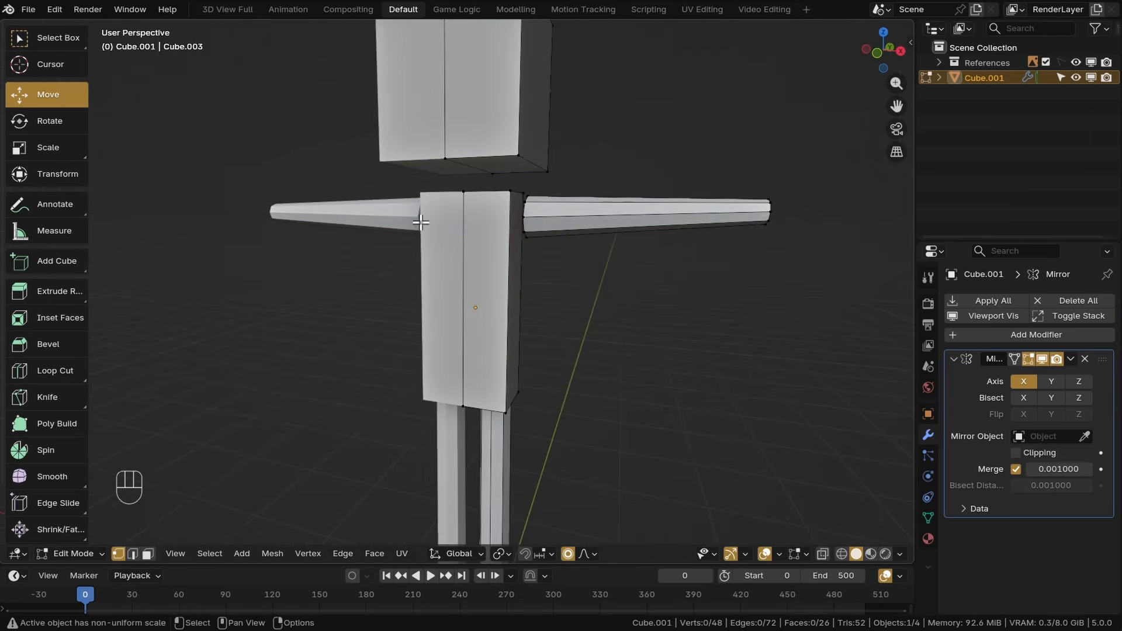
pyautogui.press('KP_1')
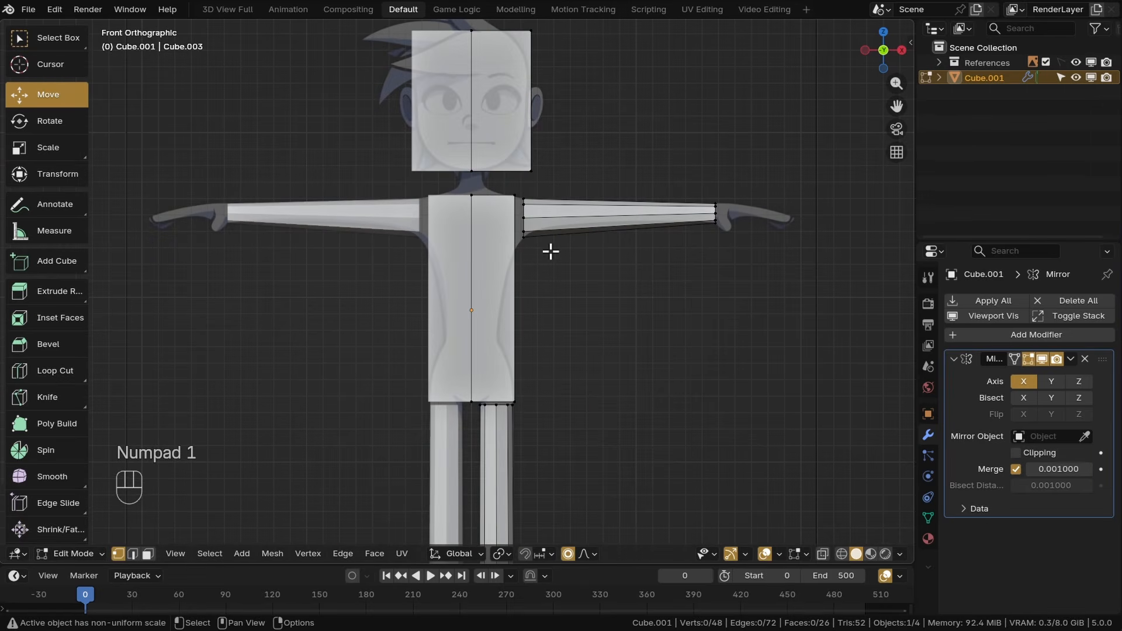
# Step: Select all vertices of the half body and try scaling them down to about 0.474
pyautogui.scroll(-3, 585, 234)
pyautogui.press('a')
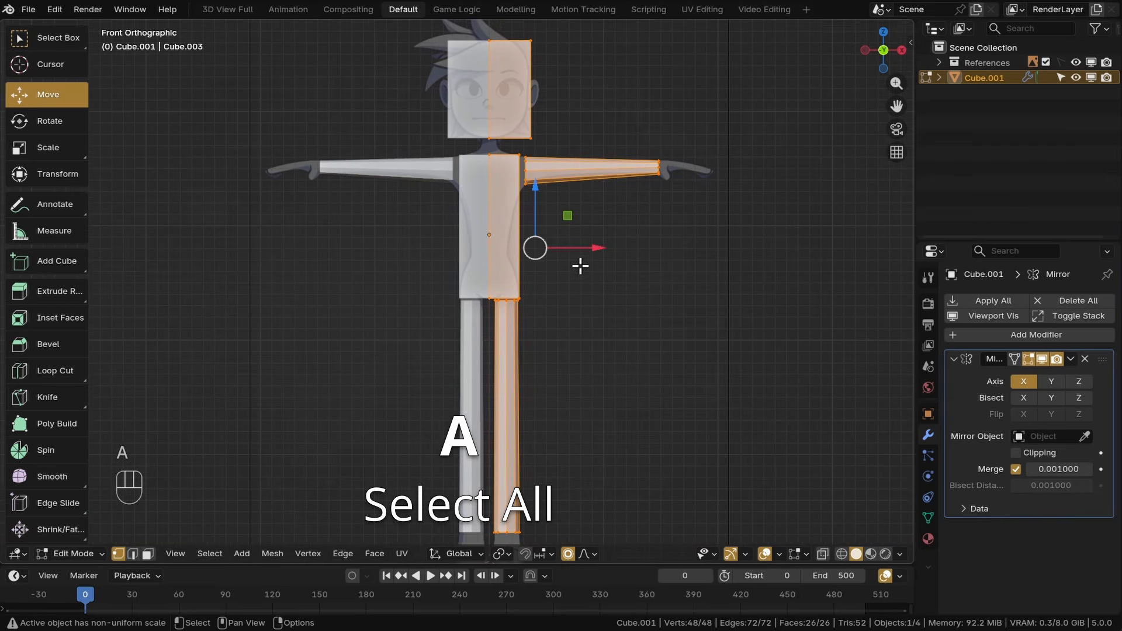
pyautogui.scroll(-1, 581, 266)
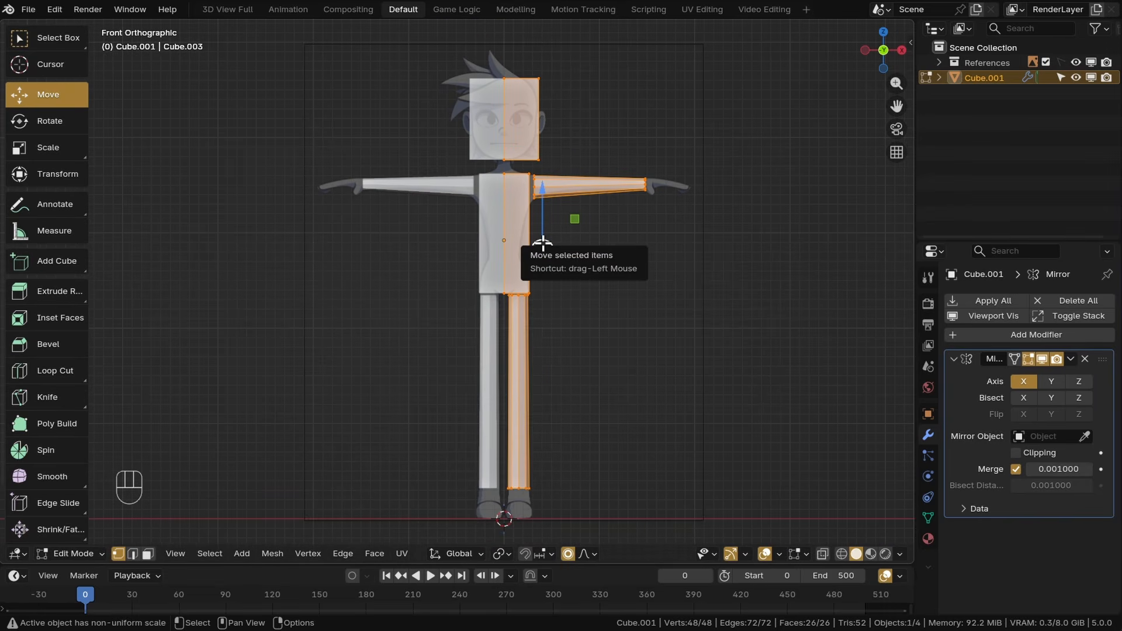
pyautogui.press('a')
pyautogui.press('s')
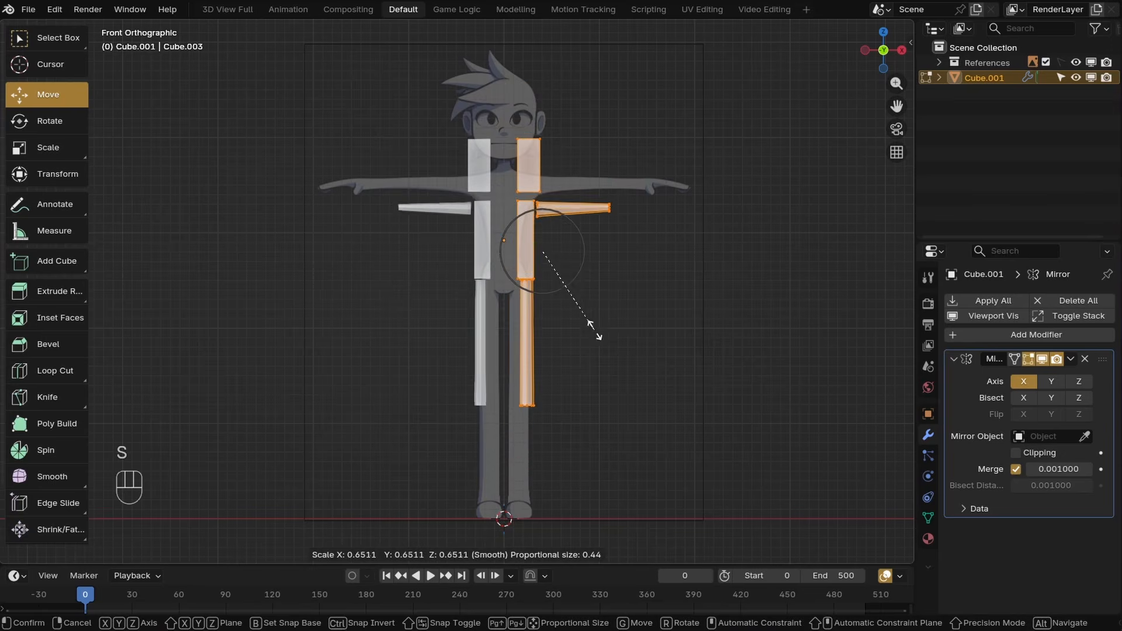
pyautogui.click(576, 310)
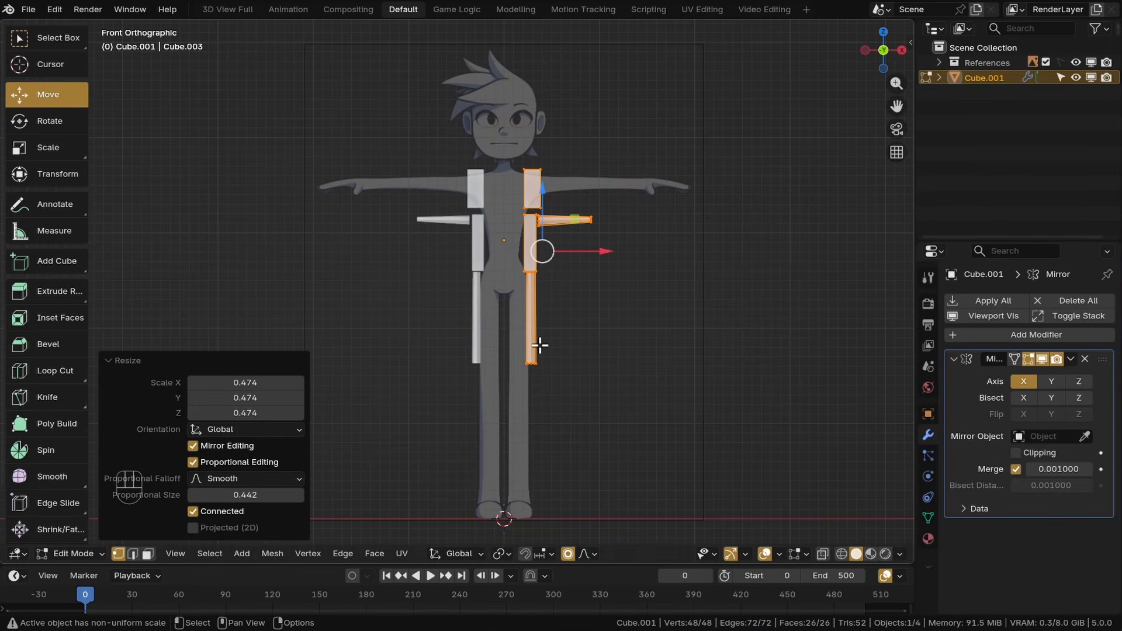
# Step: Enable Clipping on the Mirror modifier and test it by scaling the whole half body down, undoing each trial
pyautogui.hotkey('ctrl', 'z')
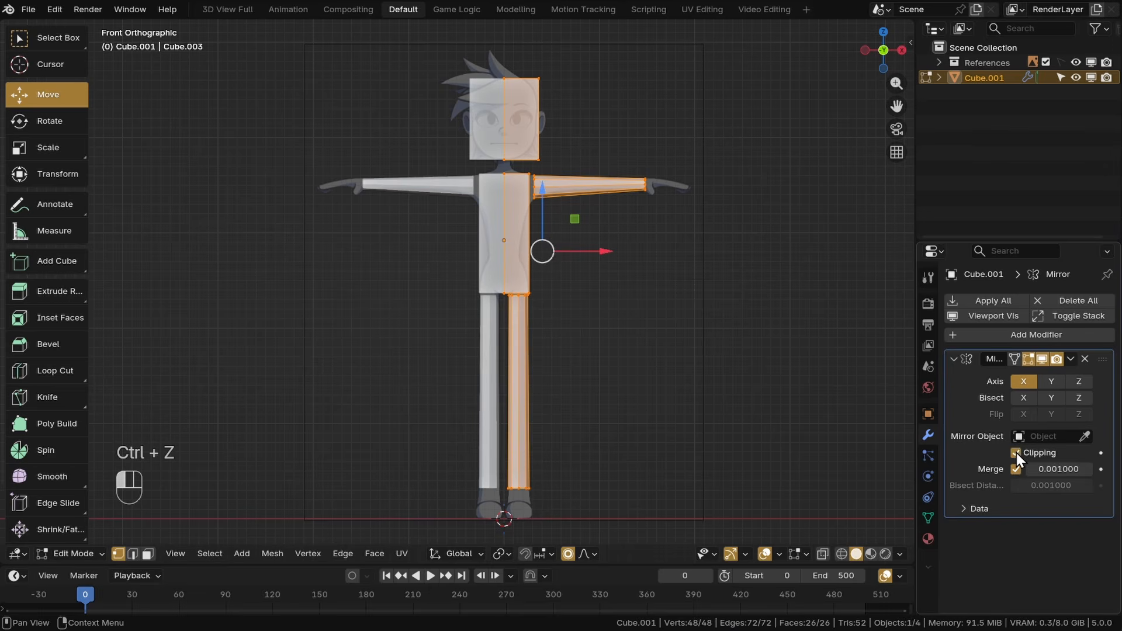
pyautogui.press('s')
pyautogui.click(611, 323)
pyautogui.moveTo(611, 324); pyautogui.dragTo(600, 368, button='middle')
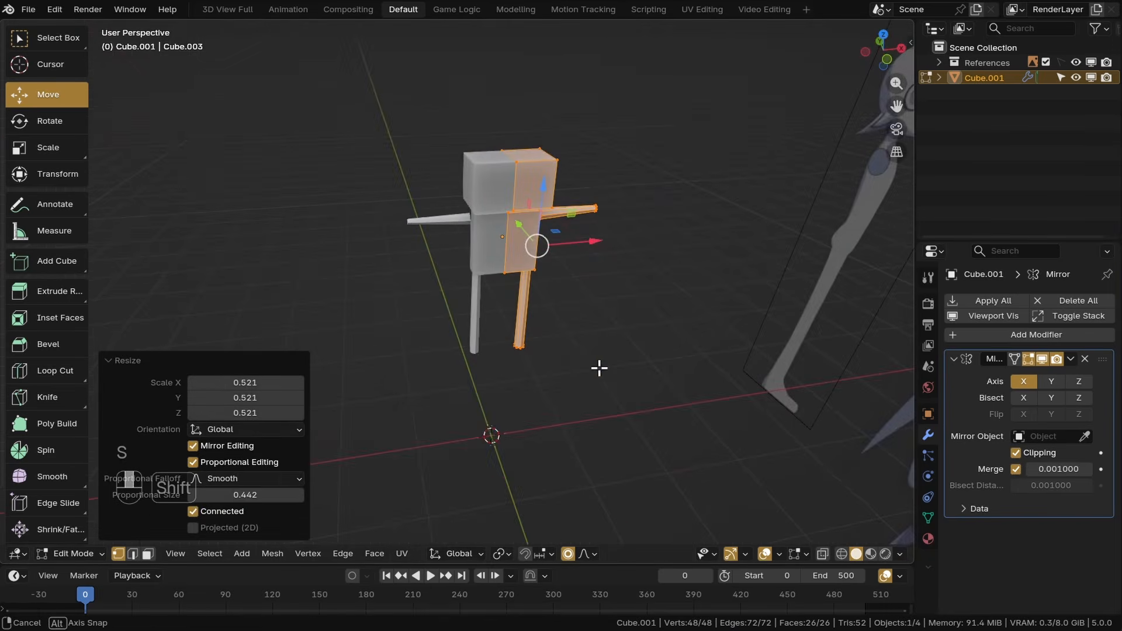
pyautogui.hotkey('ctrl', 'z')
pyautogui.press('KP_1')
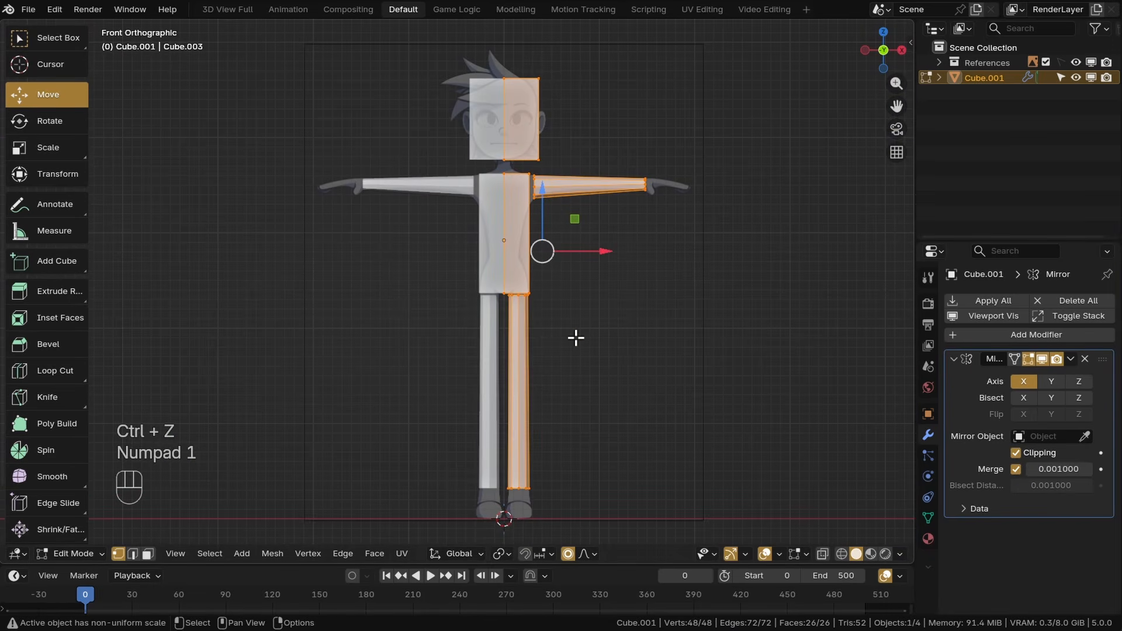
pyautogui.press('s')
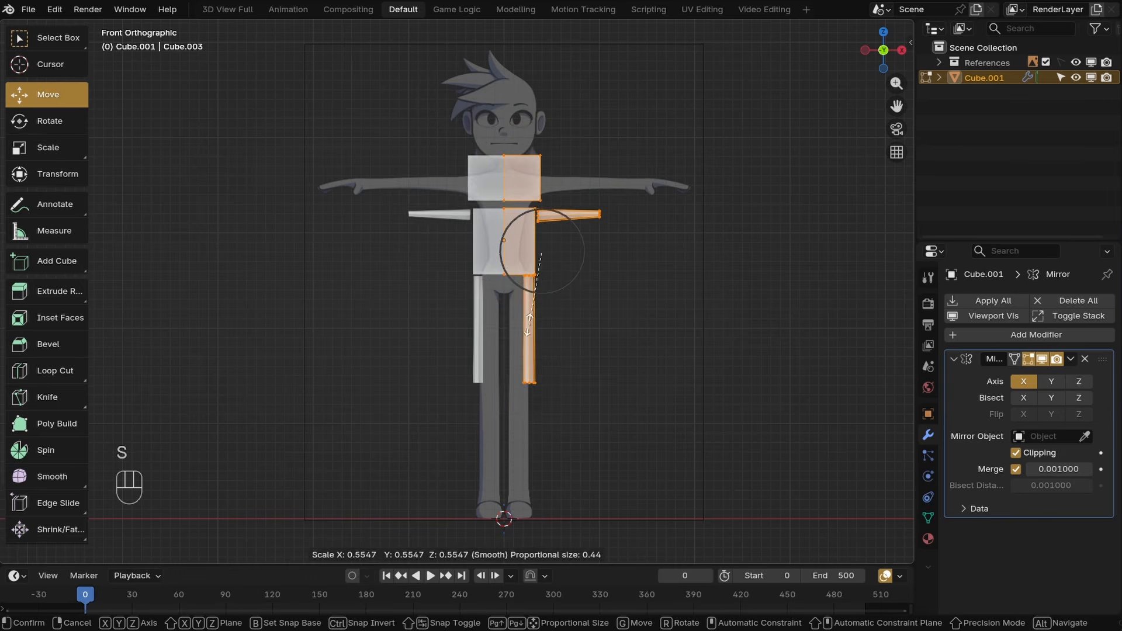
pyautogui.click(571, 366)
pyautogui.hotkey('ctrl', 'z')
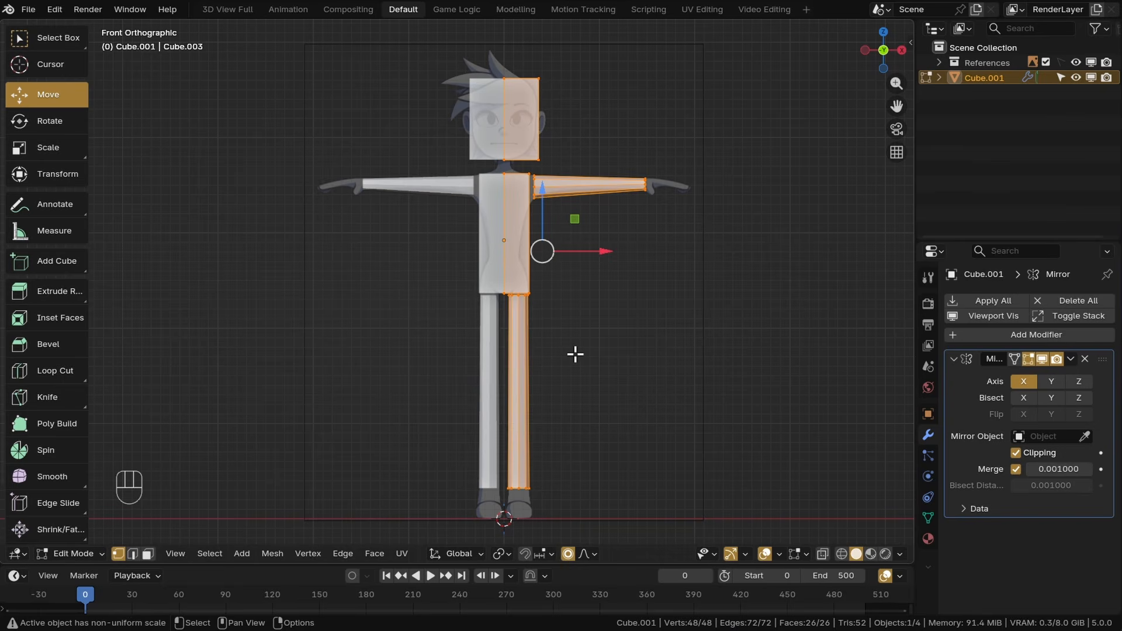
# Step: Try thinning the whole half body inward with Shrink/Fatten, then undo it
pyautogui.moveTo(596, 343); pyautogui.dragTo(629, 302, button='middle')
pyautogui.press('a')
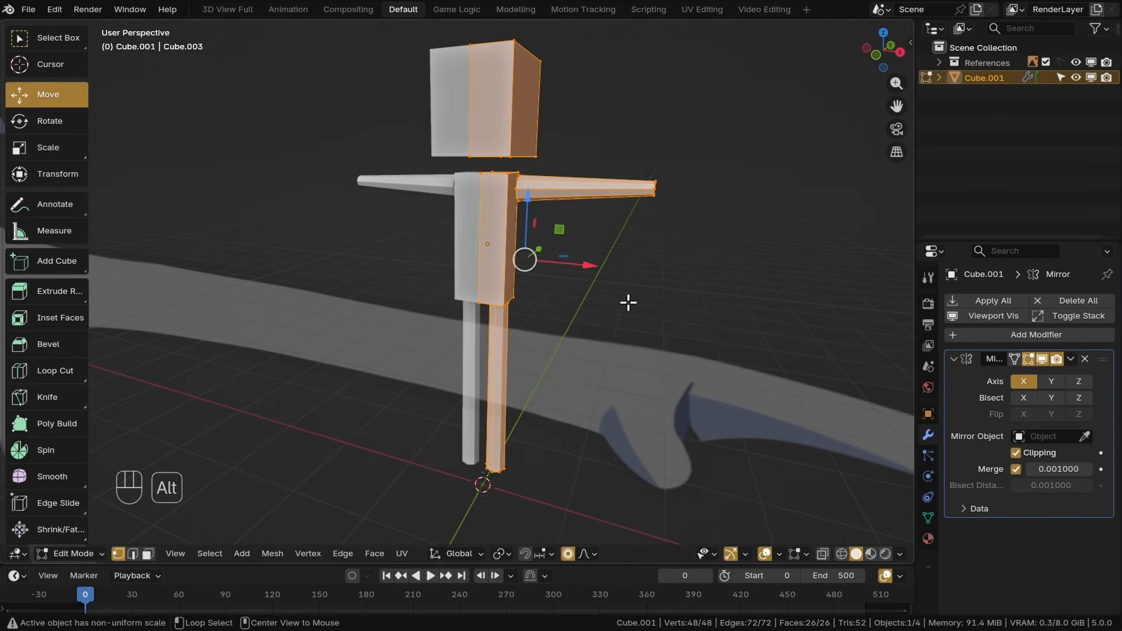
pyautogui.hotkey('alt', 's')
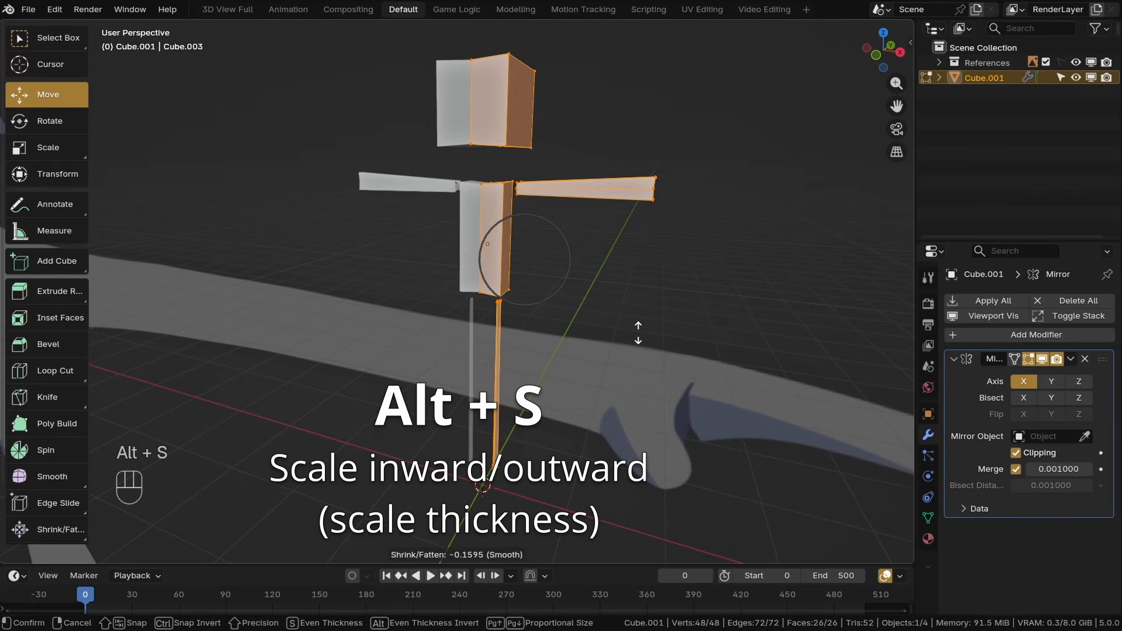
pyautogui.click(590, 308)
pyautogui.hotkey('ctrl', 'z')
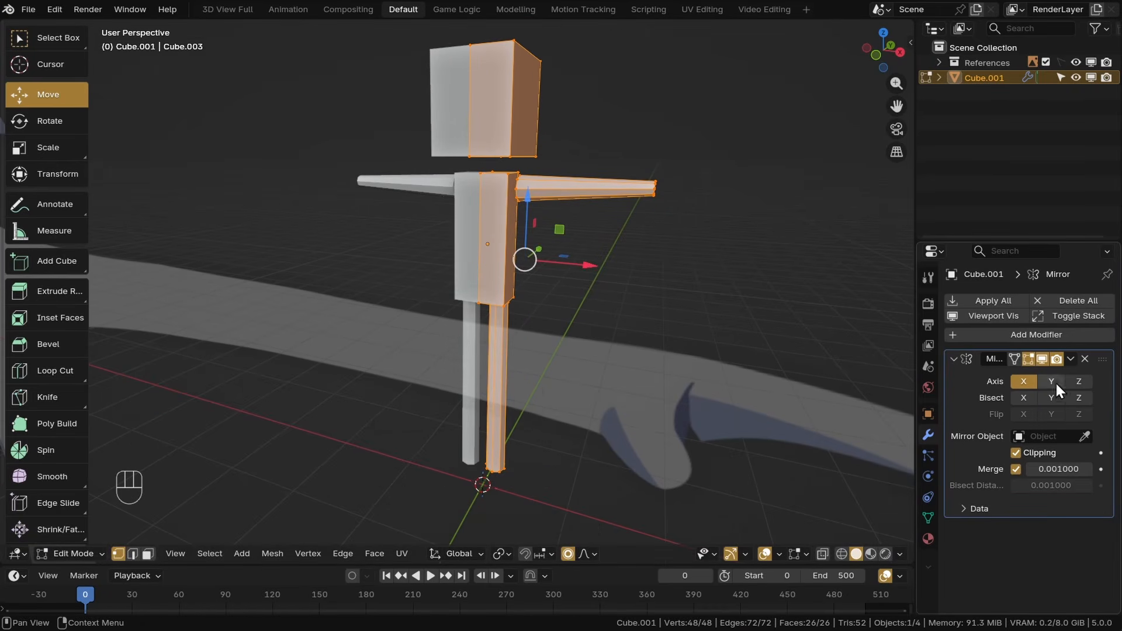
# Step: Select only the linked torso half and try Scale and Shrink/Fatten on it, undoing both trials
pyautogui.scroll(6, 468, 292)
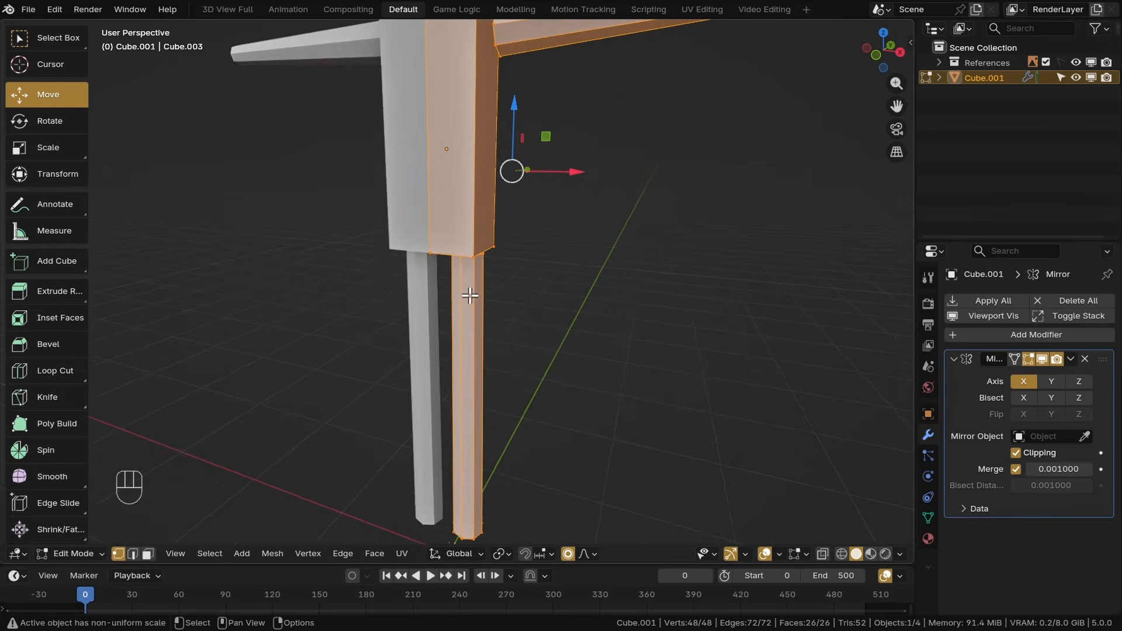
pyautogui.hotkey('alt', 'a')
pyautogui.press('l')
pyautogui.keyDown('shift'); pyautogui.moveTo(483, 255); pyautogui.dragTo(507, 358, button='middle'); pyautogui.keyUp('shift')
pyautogui.press('s')
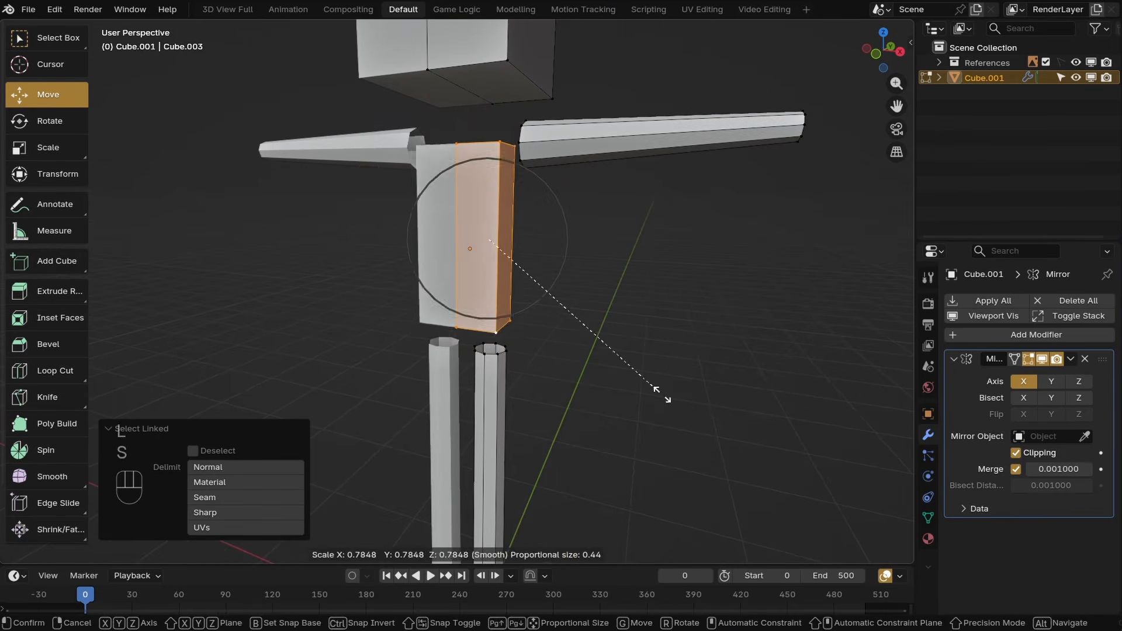
pyautogui.click(652, 393)
pyautogui.hotkey('ctrl', 'z')
pyautogui.hotkey('alt', 's')
pyautogui.click(556, 349)
pyautogui.hotkey('ctrl', 'z')
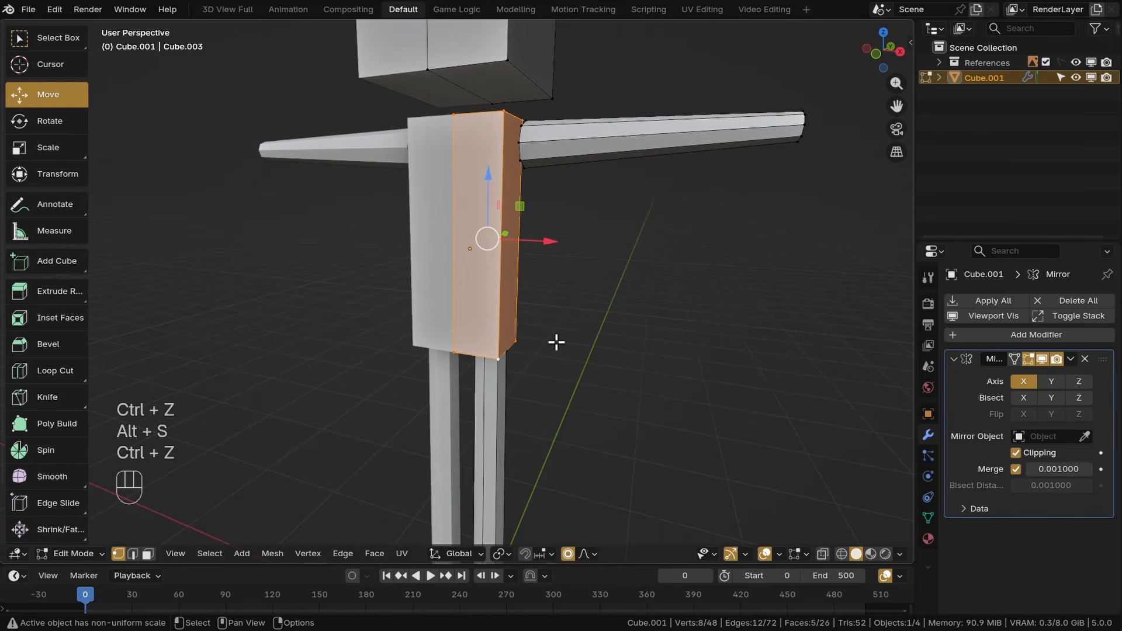
# Step: Add a 2 m cube at the world origin and try moving it sideways with Clipping on, then undo both
pyautogui.scroll(-4, 564, 346)
pyautogui.moveTo(565, 345); pyautogui.dragTo(529, 321, button='middle')
pyautogui.hotkey('shift', 'a')
pyautogui.click(526, 333)
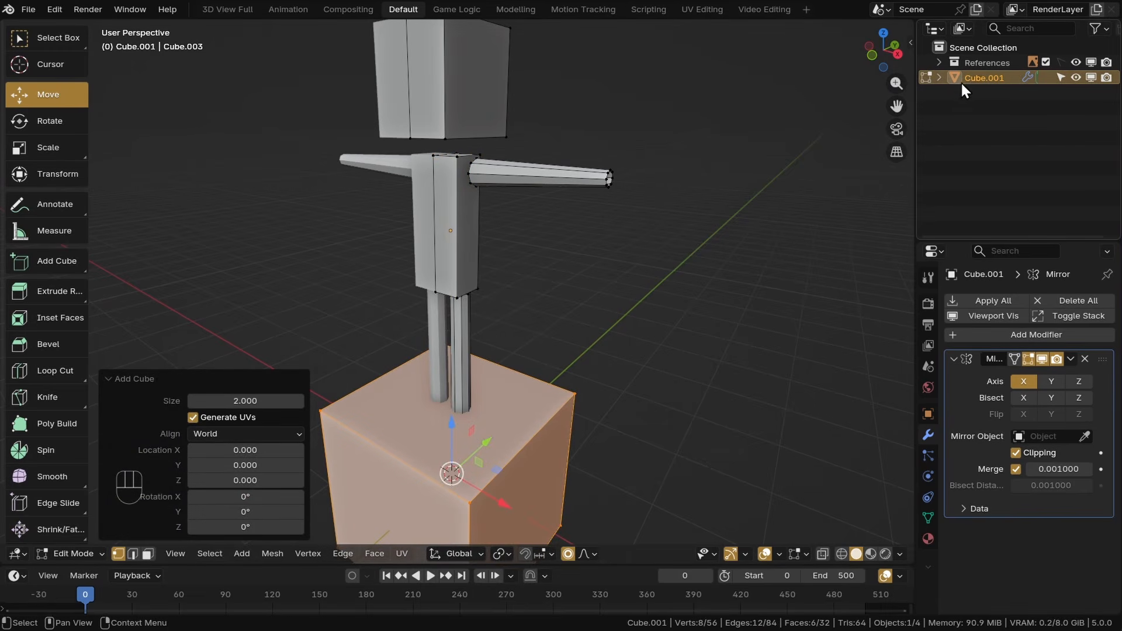
pyautogui.moveTo(652, 330); pyautogui.dragTo(593, 283, button='middle')
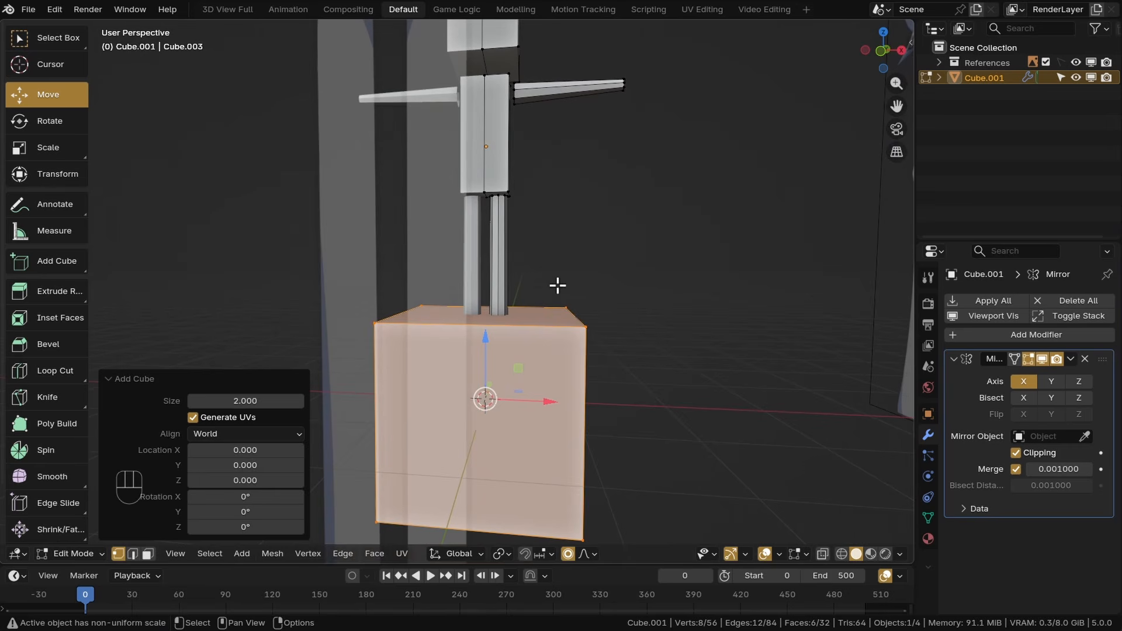
pyautogui.press('g')
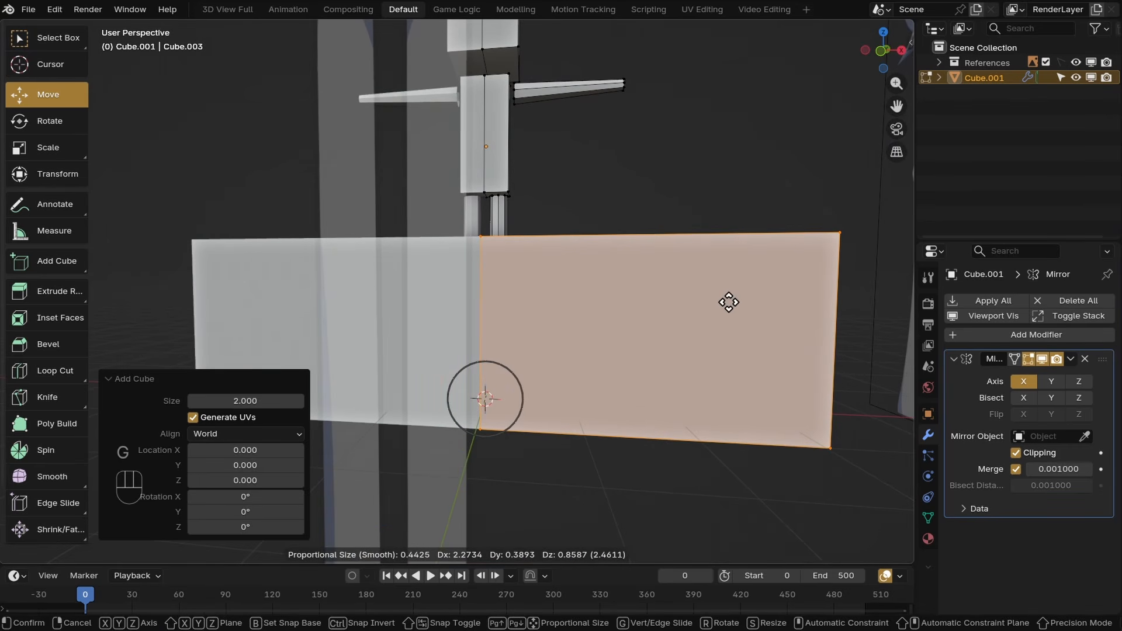
pyautogui.click(729, 302)
pyautogui.hotkey('ctrl', 'z')
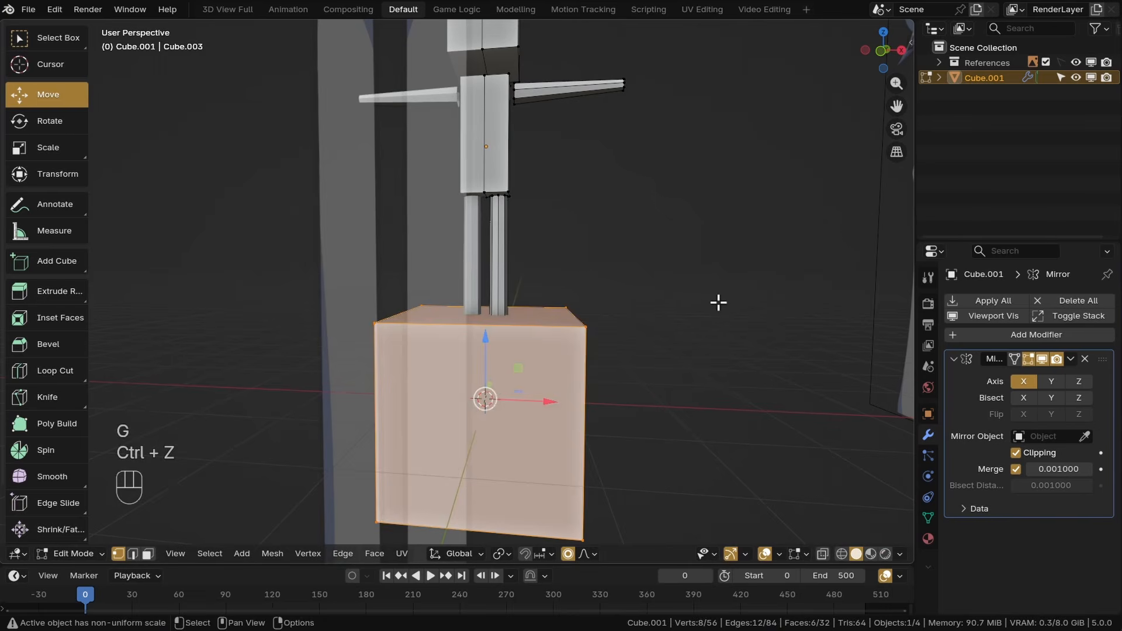
pyautogui.hotkey('ctrl', 'z')
# Step: Add a default 2 m cube at the 3D cursor between the feet as a placement test
pyautogui.keyDown('shift'); pyautogui.moveTo(643, 283); pyautogui.dragTo(606, 321, button='middle'); pyautogui.keyUp('shift')
pyautogui.moveTo(529, 345); pyautogui.dragTo(584, 367, button='middle')
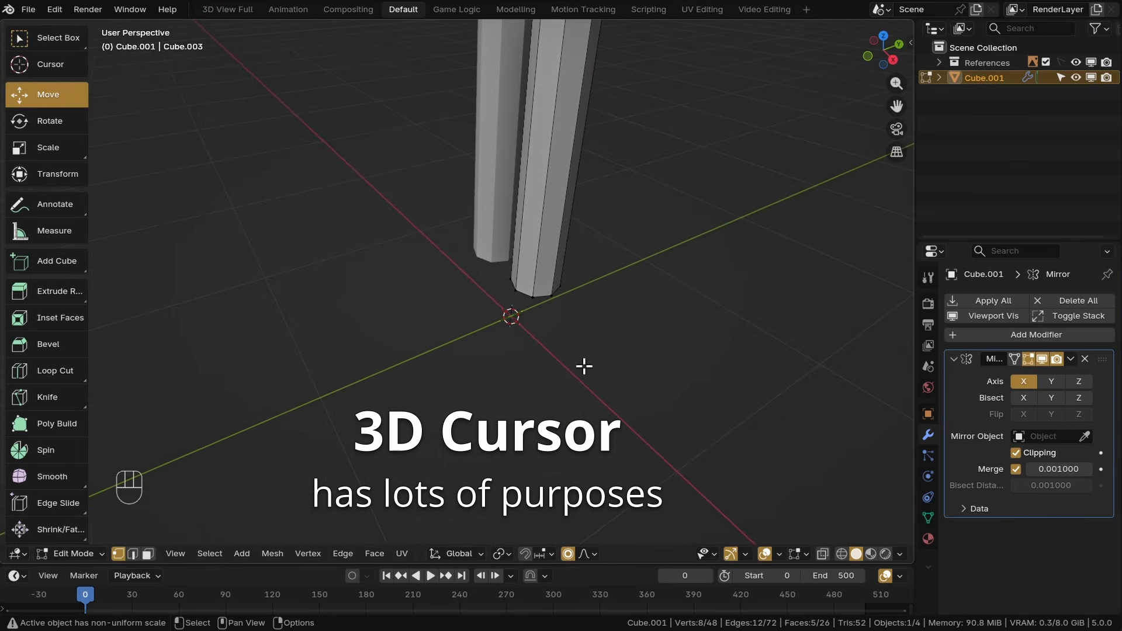
pyautogui.hotkey('shift', 'a')
pyautogui.click(572, 350)
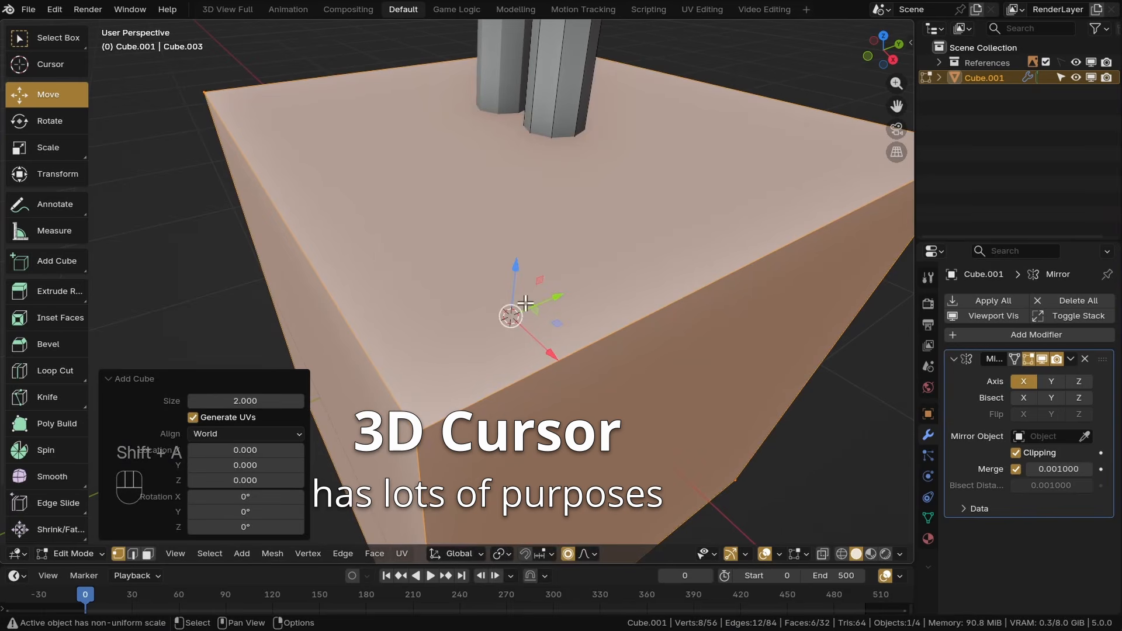
# Step: Place the 3D cursor in front view in the empty space beside the character's left hip
pyautogui.press('KP_1')
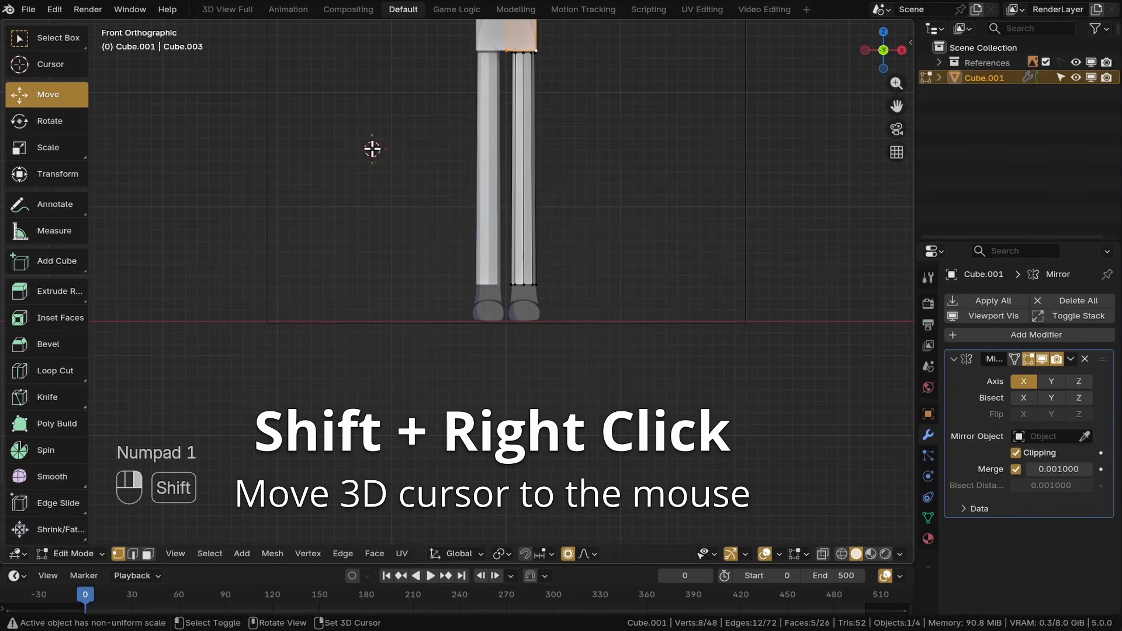
pyautogui.keyDown('shift'); pyautogui.moveTo(372, 149); pyautogui.dragTo(564, 333, button='right'); pyautogui.keyUp('shift')
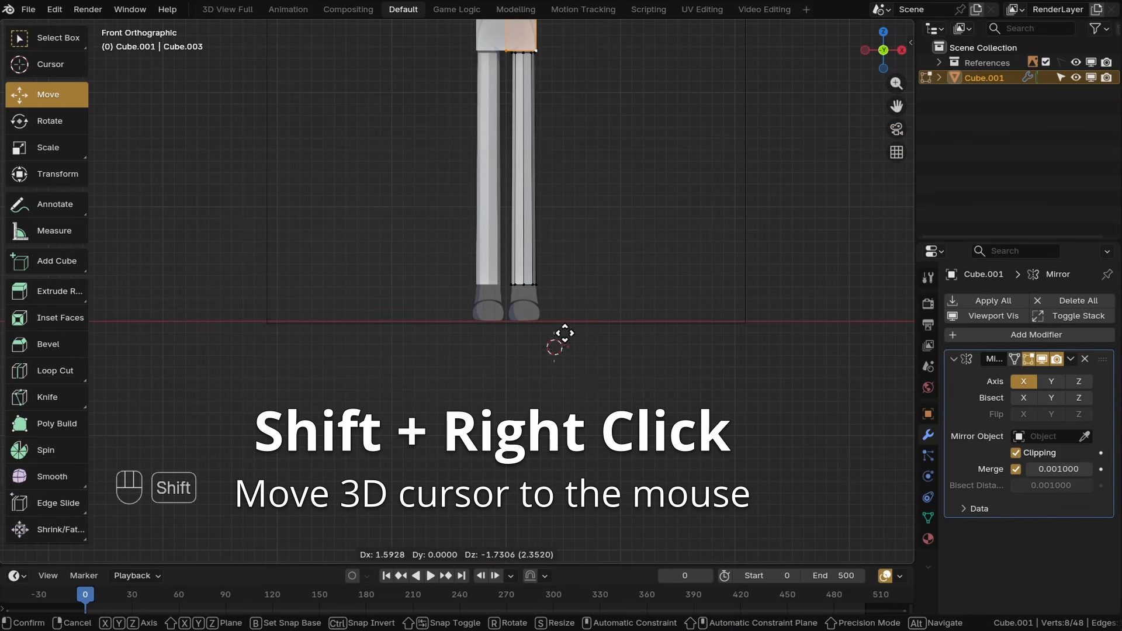
pyautogui.keyDown('shift'); pyautogui.moveTo(653, 144); pyautogui.dragTo(652, 144, button='right'); pyautogui.keyUp('shift')
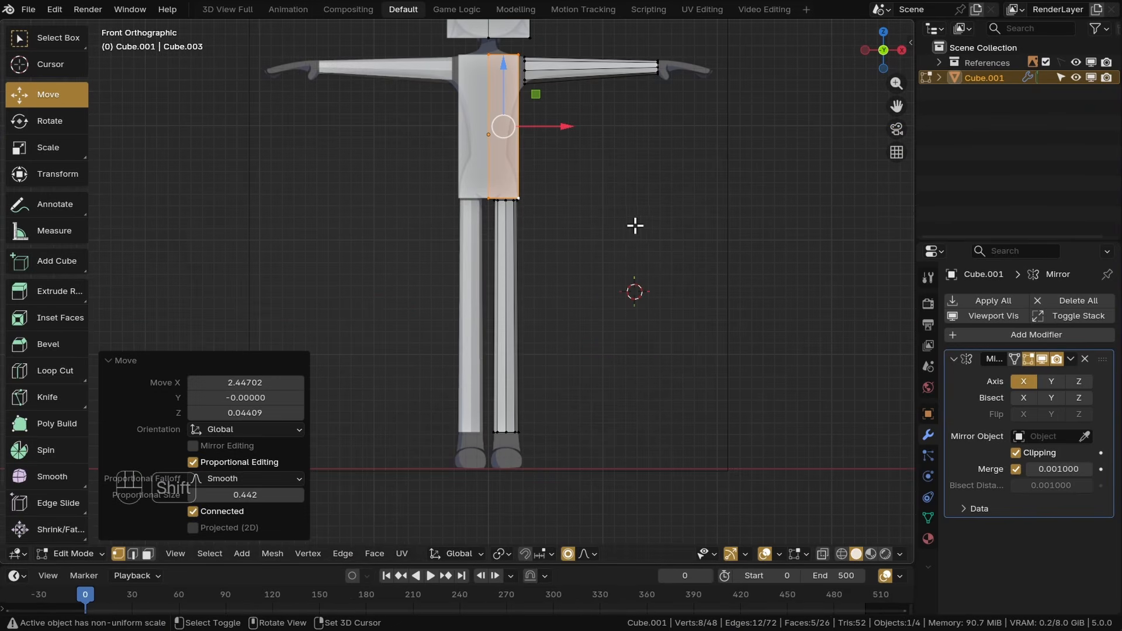
pyautogui.moveTo(633, 226)
pyautogui.keyDown('shift'); pyautogui.mouseDown(button='right')
pyautogui.moveTo(634, 213)
pyautogui.moveTo(628, 227)
pyautogui.mouseUp(button='right'); pyautogui.keyUp('shift')
# Step: Add a 2 m cube at the relocated 3D cursor and cut one centered vertical loop through it
pyautogui.hotkey('shift', 'a')
pyautogui.click(627, 227)
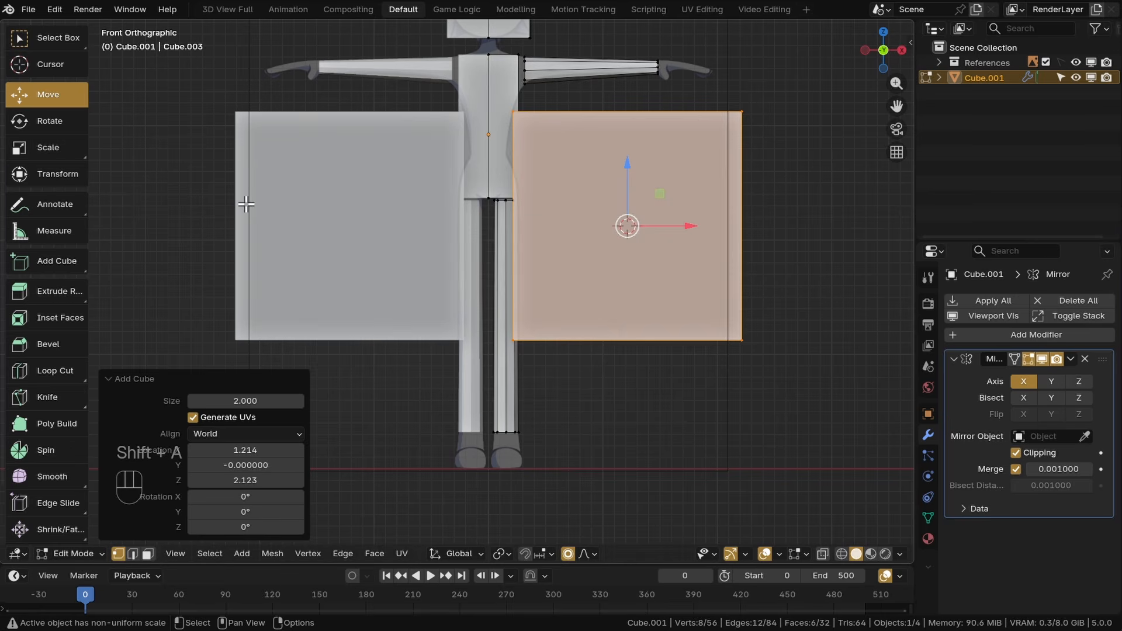
pyautogui.hotkey('ctrl', 'r')
pyautogui.click(568, 286)
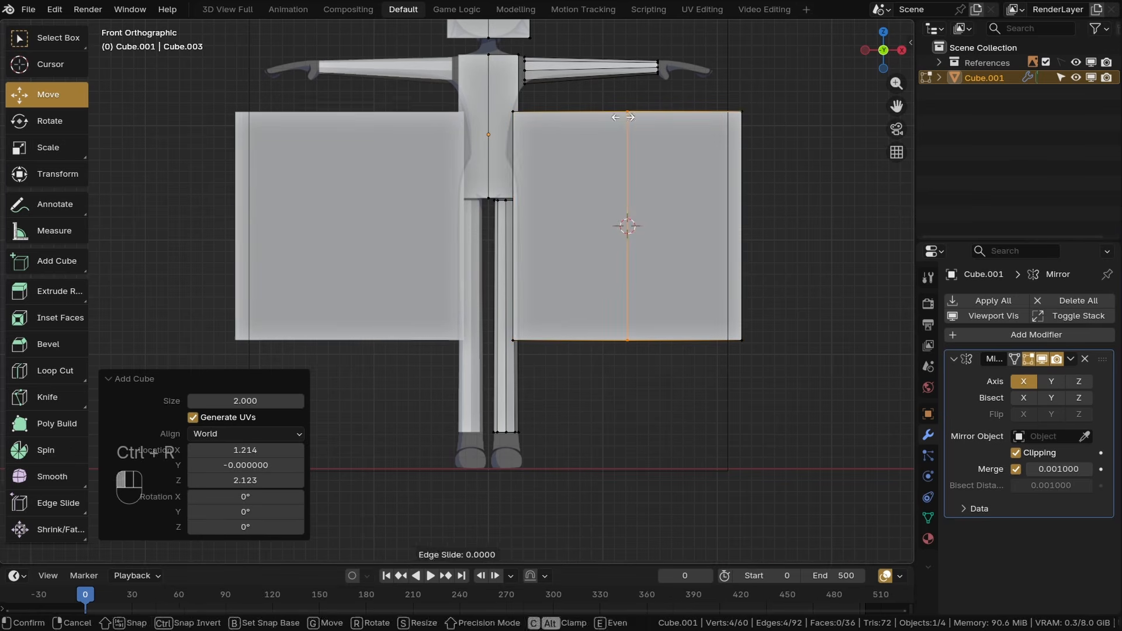
pyautogui.rightClick(568, 286)
# Step: Delete the four vertices on the test cube's inner side, facing the body
pyautogui.click(510, 335)
pyautogui.moveTo(510, 334); pyautogui.dragTo(409, 403, button='middle')
pyautogui.keyDown('shift'); pyautogui.click(391, 261); pyautogui.keyUp('shift')
pyautogui.keyDown('shift'); pyautogui.click(709, 150); pyautogui.keyUp('shift')
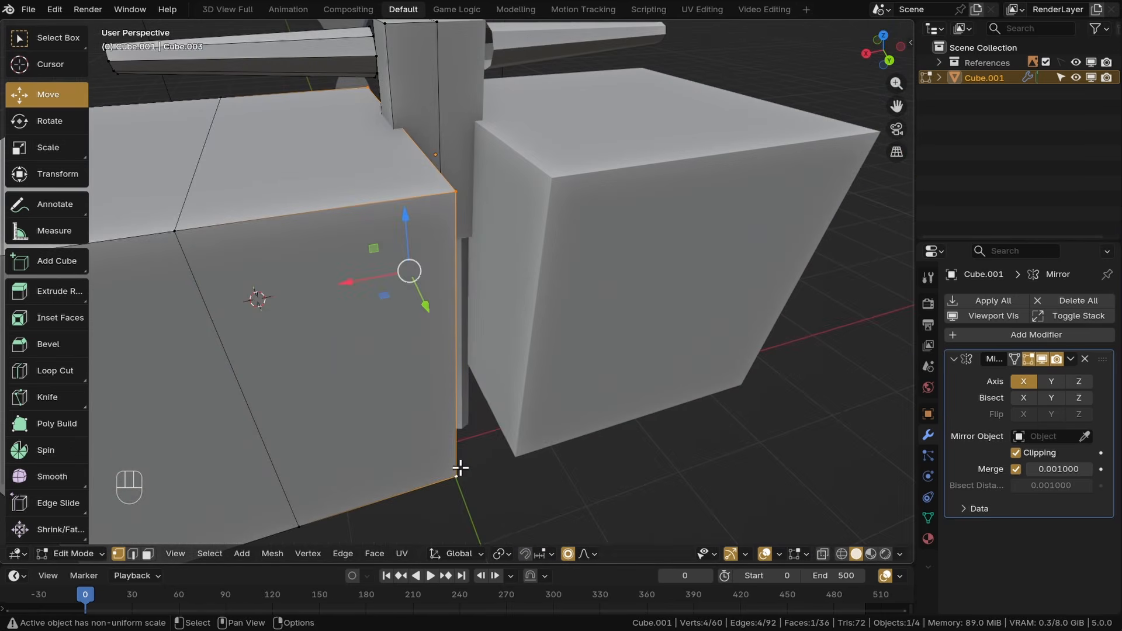
pyautogui.hotkey('ctrl', 'z')
pyautogui.press('x')
pyautogui.click(444, 502)
# Step: Select the linked test cube half, move it onto the mirror plane, and try pulling it away from the center
pyautogui.press('KP_1')
pyautogui.press('l')
pyautogui.press('g')
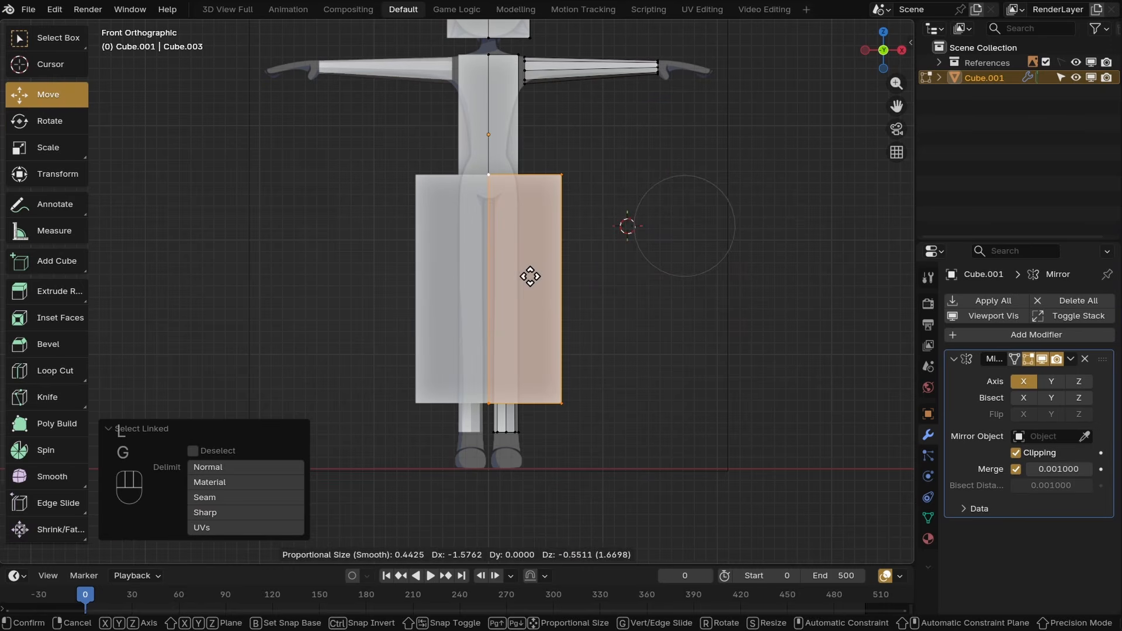
pyautogui.click(530, 276)
pyautogui.press('g')
pyautogui.click(671, 253)
pyautogui.moveTo(656, 290); pyautogui.dragTo(620, 351, button='middle')
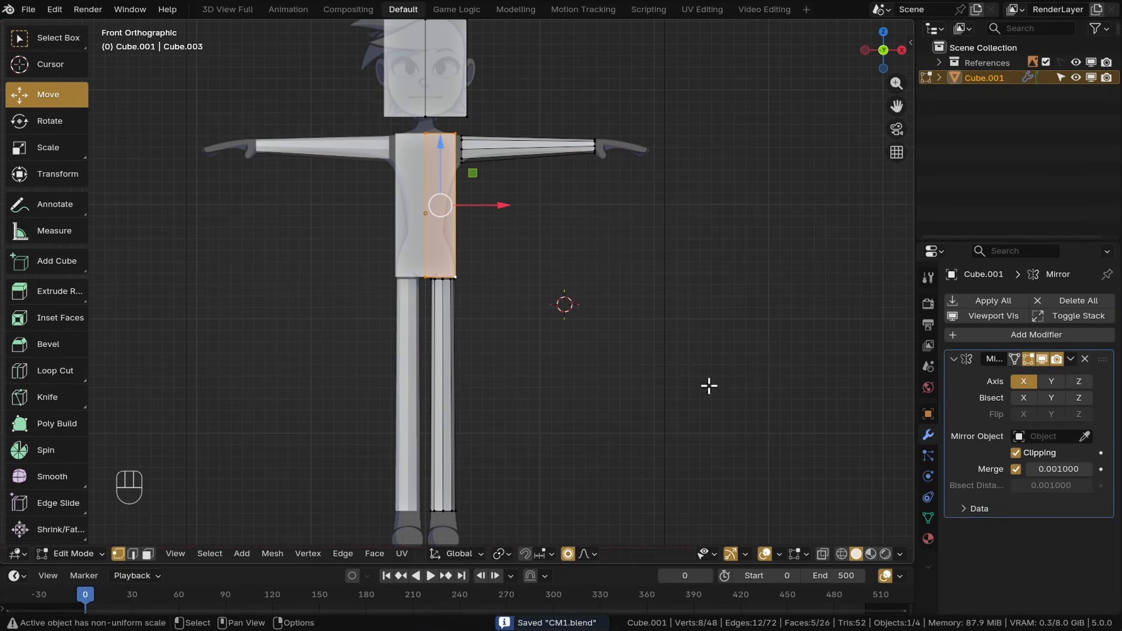
# Step: Add a cube at the 3D cursor, scale it down, and move it onto the character's left hand
pyautogui.hotkey('shift', 'a')
pyautogui.click(569, 262)
pyautogui.keyDown('shift'); pyautogui.moveTo(569, 262); pyautogui.dragTo(569, 322, button='middle'); pyautogui.keyUp('shift')
pyautogui.press('s')
pyautogui.click(779, 368)
pyautogui.moveTo(565, 305); pyautogui.dragTo(613, 211)
# Step: Scale the hand cube with the Scale tool to fit the hand reference, checking it in side and front views
pyautogui.click(48, 95)
pyautogui.click(48, 147)
pyautogui.scroll(1, 719, 200)
pyautogui.scroll(1, 578, 185)
pyautogui.scroll(1, 578, 186)
pyautogui.moveTo(609, 157); pyautogui.dragTo(549, 217)
pyautogui.press('KP_3')
pyautogui.press('KP_1')
# Step: Add a cube at the 3D cursor, scale it down to about 0.317, and move it beside the character's left foot
pyautogui.hotkey('shift', 'a')
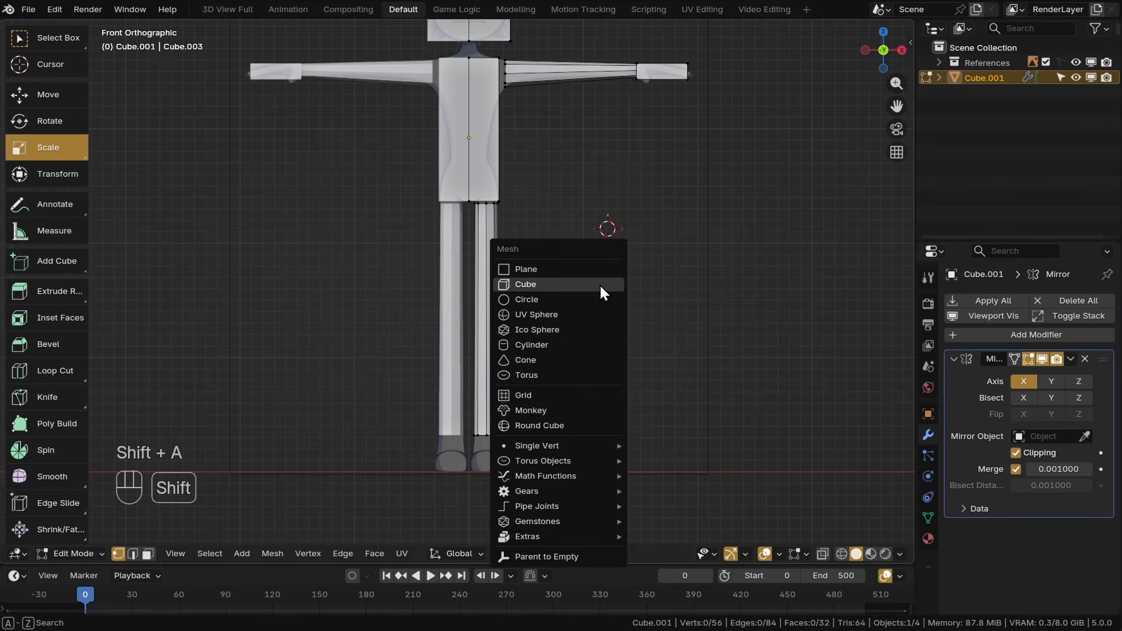
pyautogui.click(602, 293)
pyautogui.press('s')
pyautogui.click(654, 277)
pyautogui.moveTo(652, 237); pyautogui.dragTo(676, 170, button='middle')
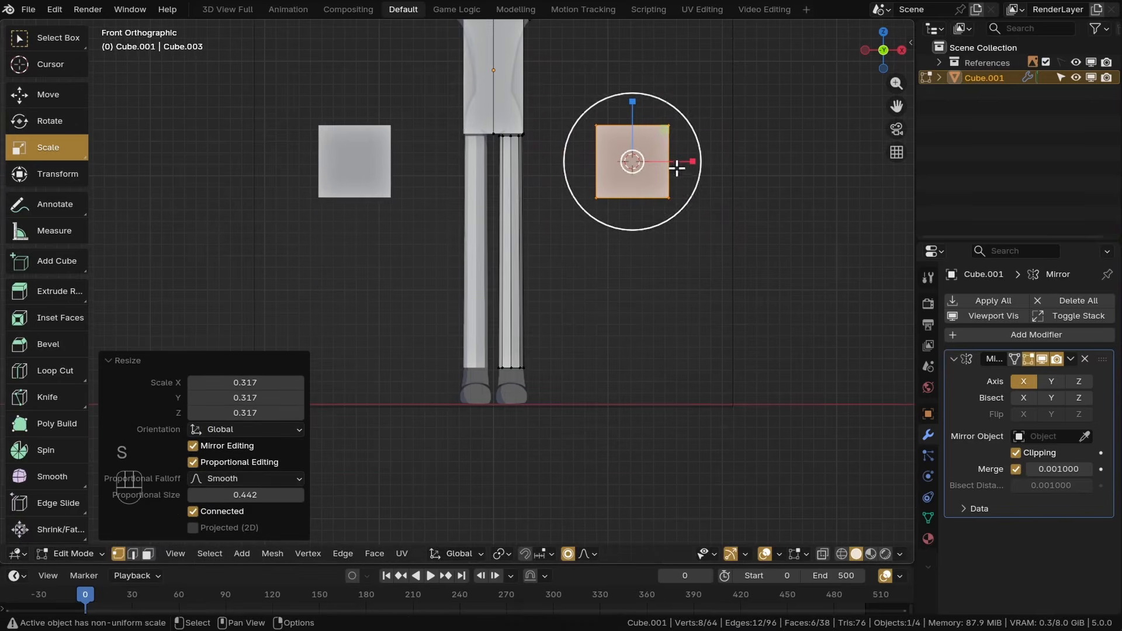
pyautogui.scroll(1, 668, 131)
pyautogui.hotkey('ctrl', 'z')
pyautogui.moveTo(657, 139); pyautogui.dragTo(577, 396)
pyautogui.click(49, 95)
pyautogui.keyDown('shift'); pyautogui.moveTo(614, 466); pyautogui.dragTo(653, 396, button='middle'); pyautogui.keyUp('shift')
pyautogui.scroll(3, 654, 395)
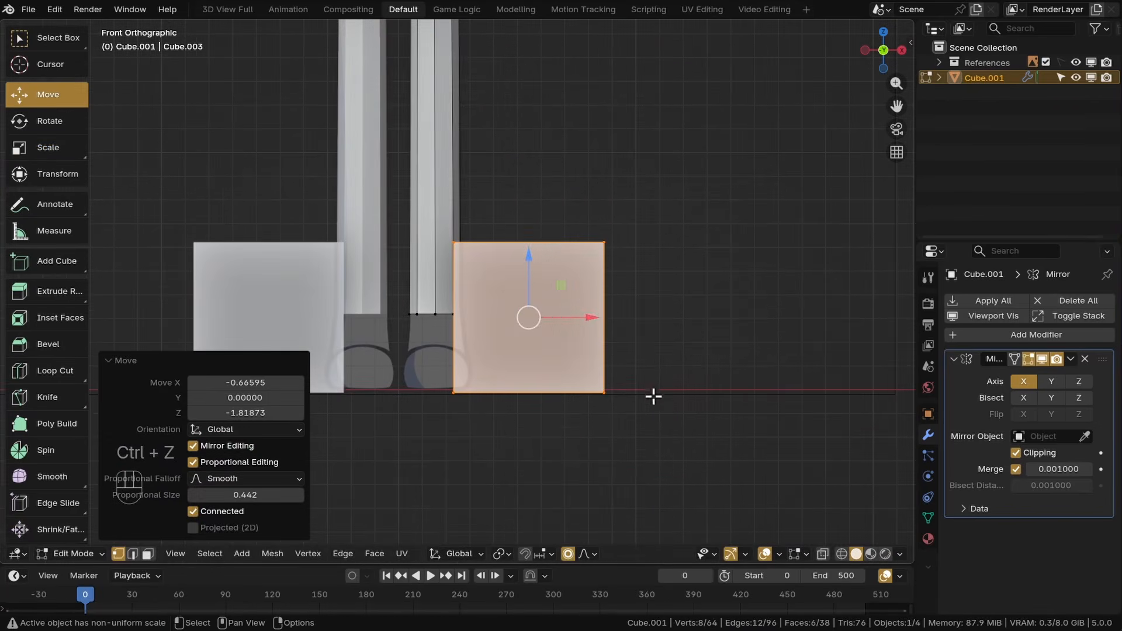
# Step: Shrink the foot cube further and move it over the left foot reference in front view
pyautogui.press('s')
pyautogui.click(603, 379)
pyautogui.moveTo(563, 291); pyautogui.dragTo(477, 324)
pyautogui.keyDown('shift'); pyautogui.moveTo(530, 347); pyautogui.dragTo(576, 295, button='middle'); pyautogui.keyUp('shift')
pyautogui.moveTo(540, 308); pyautogui.dragTo(584, 329)
pyautogui.hotkey('ctrl', 'z')
pyautogui.hotkey('ctrl', 'z')
pyautogui.scroll(2, 554, 338)
pyautogui.press('s')
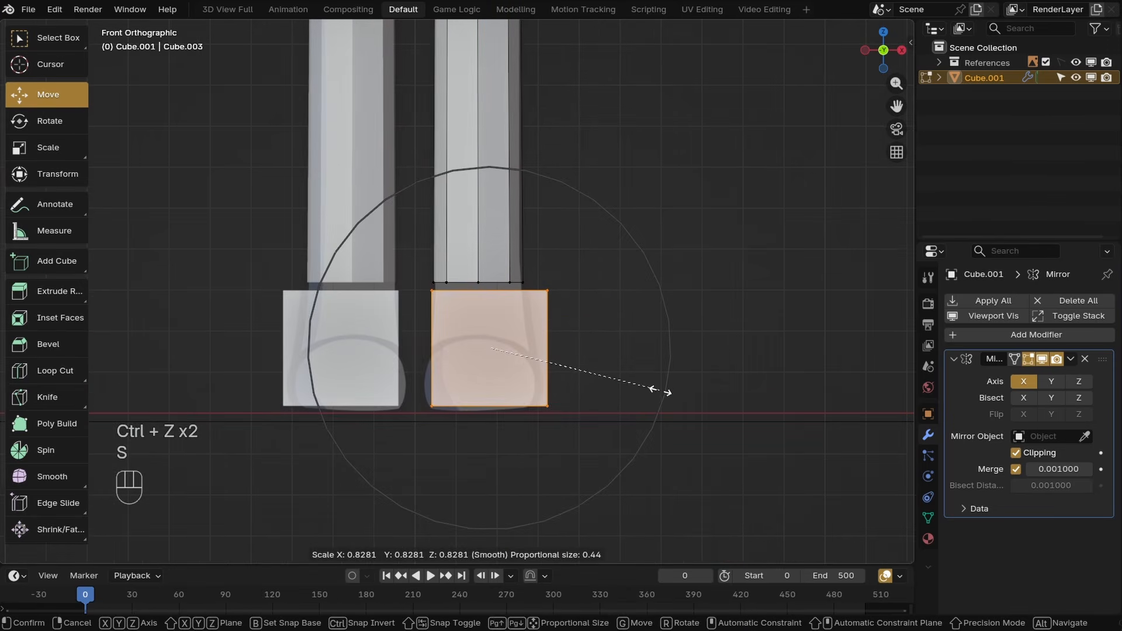
pyautogui.click(659, 384)
pyautogui.keyDown('shift'); pyautogui.moveTo(588, 370); pyautogui.dragTo(646, 341, button='middle'); pyautogui.keyUp('shift')
pyautogui.scroll(1, 647, 342)
pyautogui.moveTo(593, 320); pyautogui.dragTo(584, 320)
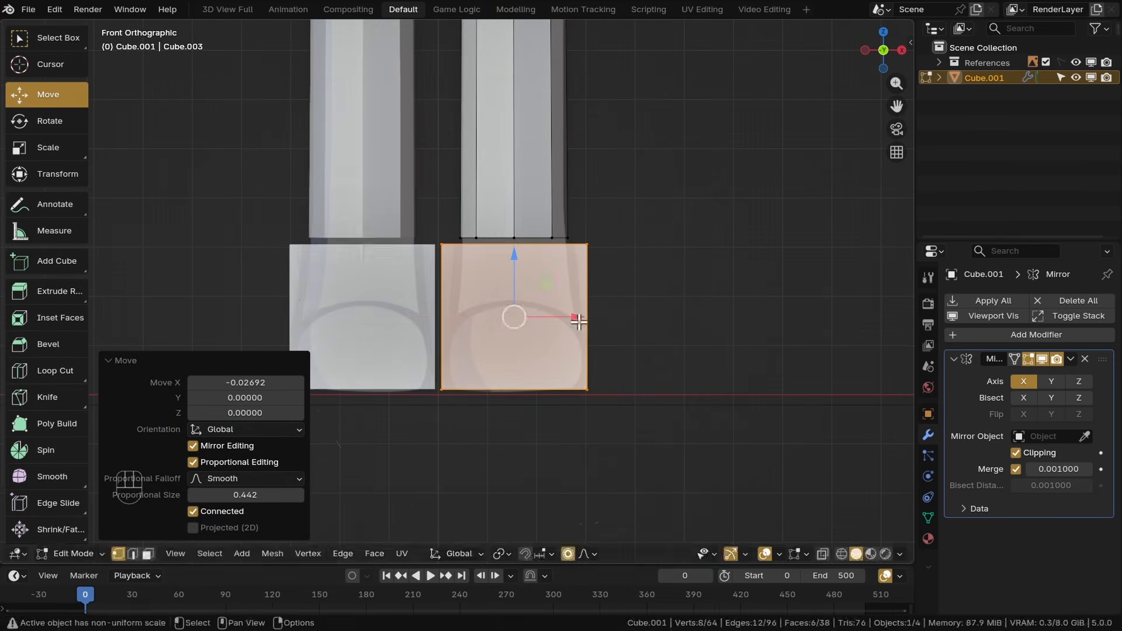
# Step: Fine-tune the foot cube's size, vertical position and height to fit the foot in front view
pyautogui.press('s')
pyautogui.click(568, 320)
pyautogui.moveTo(515, 259)
pyautogui.mouseDown()
pyautogui.moveTo(516, 245)
pyautogui.moveTo(515, 273)
pyautogui.mouseUp()
pyautogui.click(48, 148)
pyautogui.moveTo(514, 266); pyautogui.dragTo(515, 249)
# Step: Stretch the foot cube along Y and align it with the foot reference in side view
pyautogui.press('KP_2')
pyautogui.press('KP_3')
pyautogui.press('KP_3')
pyautogui.keyDown('shift'); pyautogui.moveTo(625, 302); pyautogui.dragTo(548, 295, button='middle'); pyautogui.keyUp('shift')
pyautogui.moveTo(680, 318)
pyautogui.mouseDown()
pyautogui.moveTo(584, 319)
pyautogui.moveTo(673, 318)
pyautogui.mouseUp()
pyautogui.click(49, 148)
pyautogui.moveTo(527, 263); pyautogui.dragTo(526, 257)
pyautogui.click(48, 94)
pyautogui.moveTo(523, 260); pyautogui.dragTo(523, 260)
pyautogui.moveTo(585, 318); pyautogui.dragTo(581, 321)
# Step: Check the blocked-out body in perspective, deselect the foot cube, and save the file
pyautogui.hotkey('ctrl', 's')
pyautogui.scroll(-3, 573, 323)
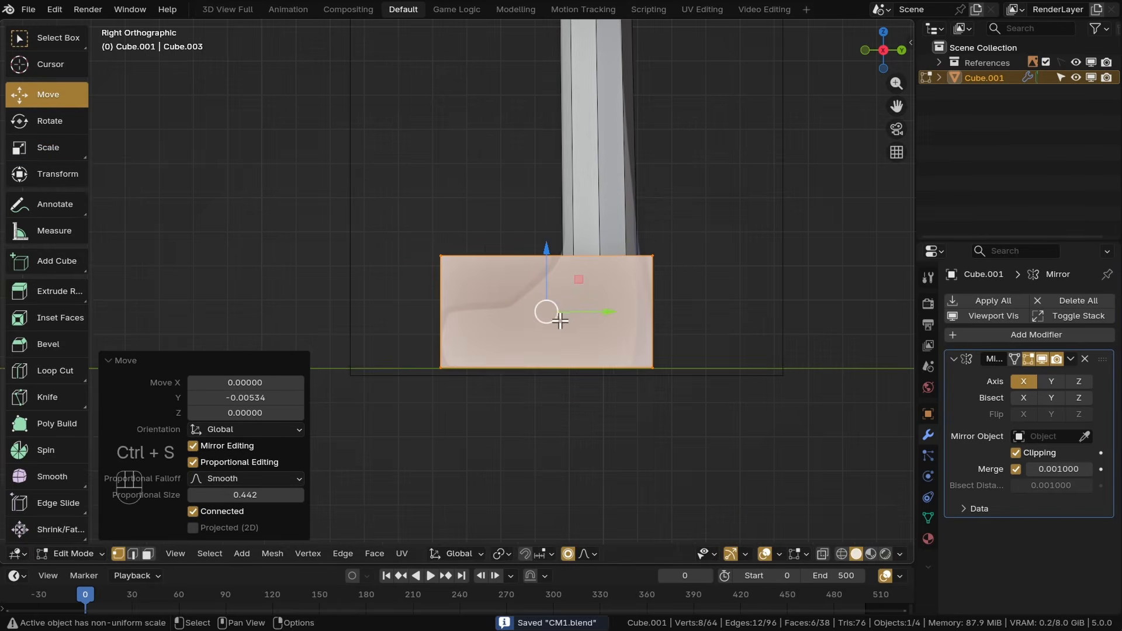
pyautogui.moveTo(561, 321); pyautogui.dragTo(634, 345, button='middle')
pyautogui.scroll(-8, 561, 315)
pyautogui.keyDown('shift'); pyautogui.moveTo(619, 257); pyautogui.dragTo(557, 349, button='middle'); pyautogui.keyUp('shift')
pyautogui.hotkey('ctrl', 's')
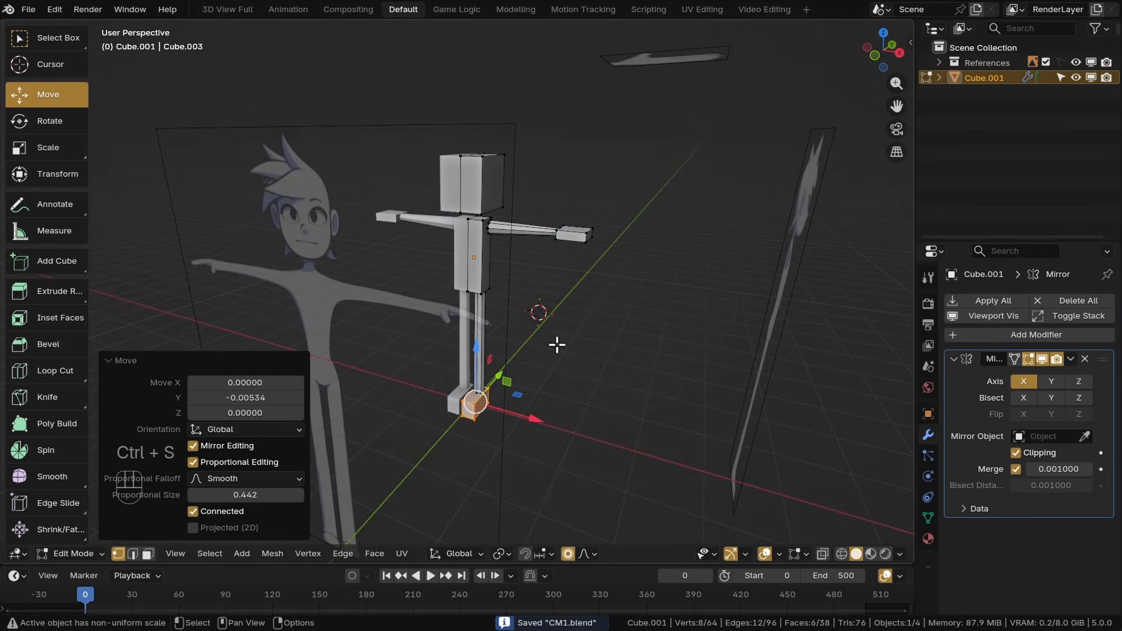
pyautogui.scroll(4, 561, 328)
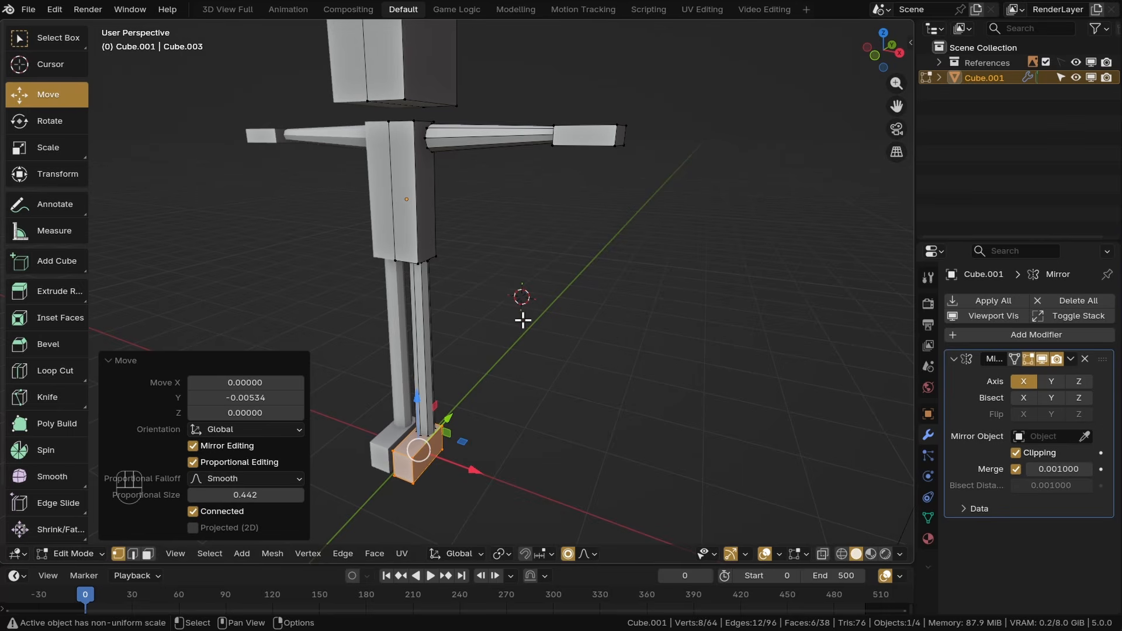
pyautogui.keyDown('shift'); pyautogui.moveTo(523, 320); pyautogui.dragTo(583, 298, button='middle'); pyautogui.keyUp('shift')
pyautogui.click(572, 343)
pyautogui.hotkey('ctrl', 's')
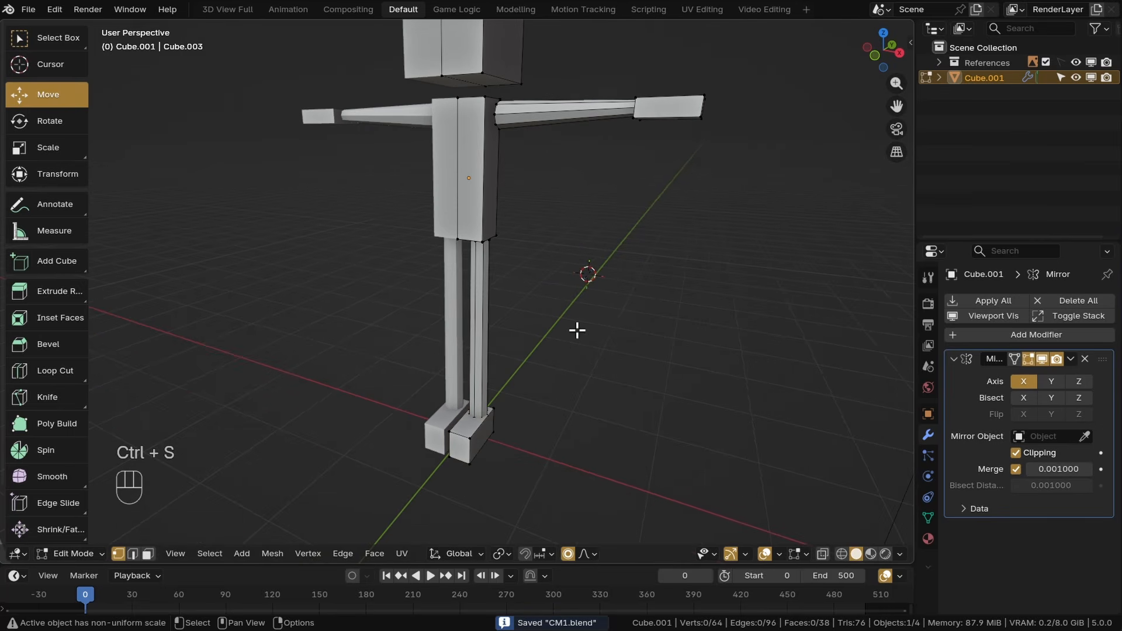
# Step: Snap the 3D cursor to the world origin
pyautogui.hotkey('shift', 's')
pyautogui.click(482, 386)
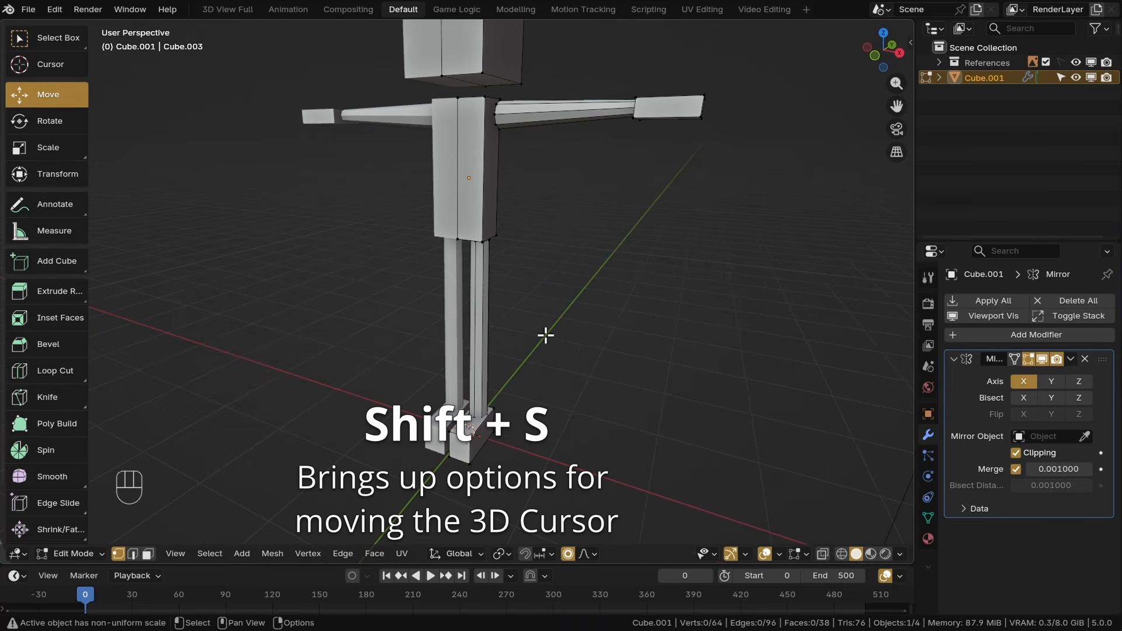
pyautogui.hotkey('shift', 's')
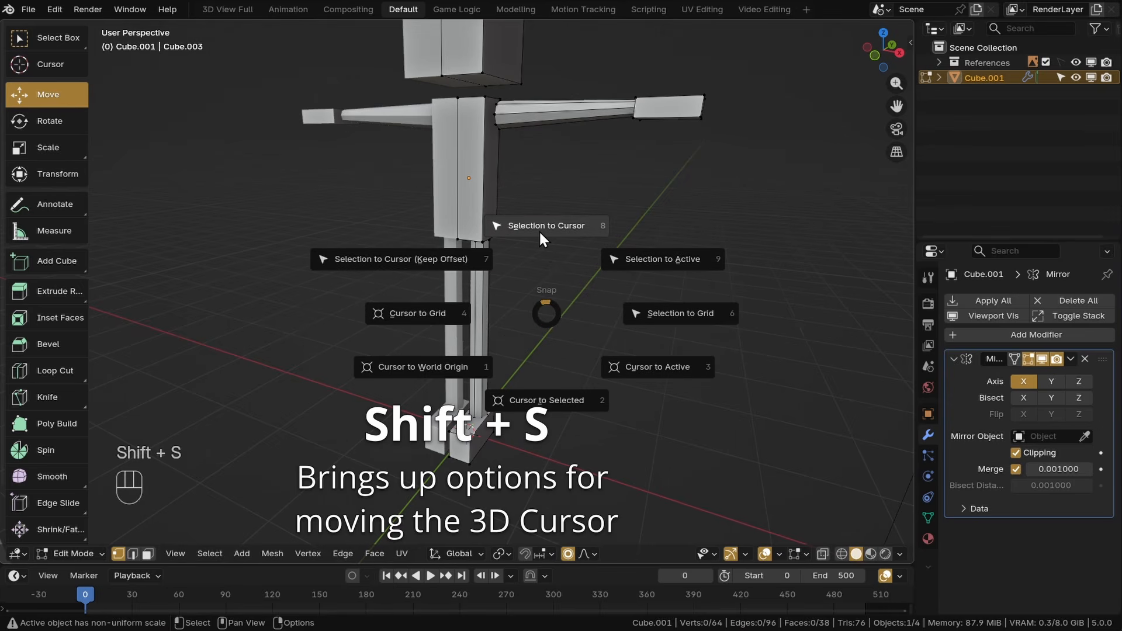
pyautogui.click(454, 377)
# Step: Add one horizontal loop cut around the torso in front view and slide it down to the waist
pyautogui.moveTo(563, 376); pyautogui.dragTo(564, 350, button='middle')
pyautogui.scroll(-2, 564, 351)
pyautogui.moveTo(564, 327)
pyautogui.keyDown('shift'); pyautogui.mouseDown(button='middle')
pyautogui.moveTo(586, 346)
pyautogui.moveTo(575, 340)
pyautogui.mouseUp(button='middle'); pyautogui.keyUp('shift')
pyautogui.press('KP_1')
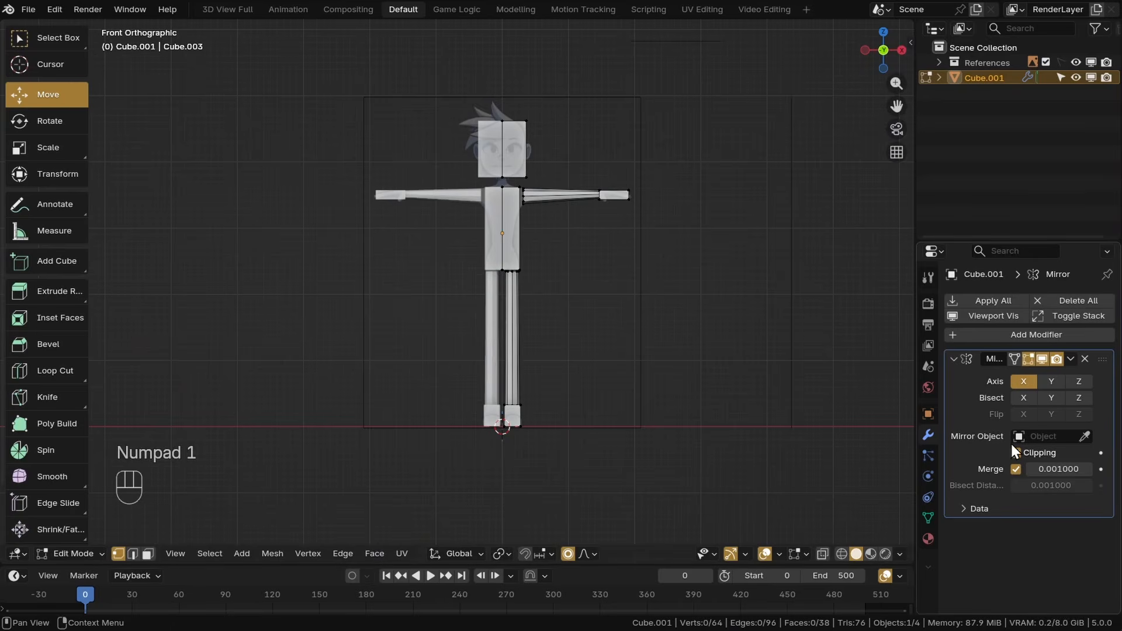
pyautogui.scroll(3, 639, 378)
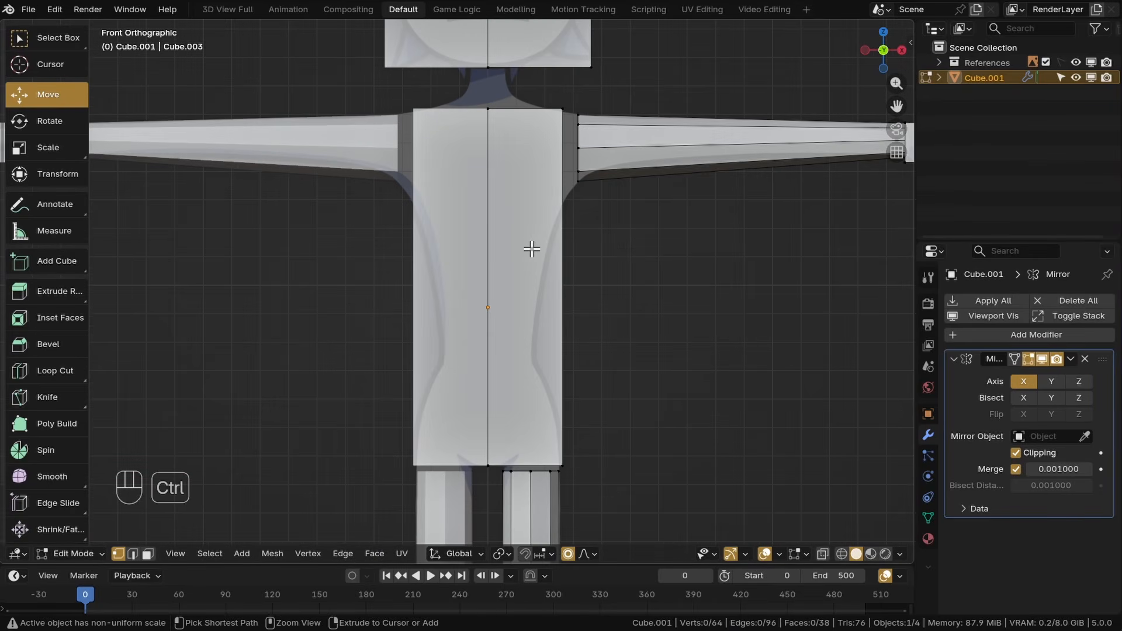
pyautogui.hotkey('ctrl', 'r')
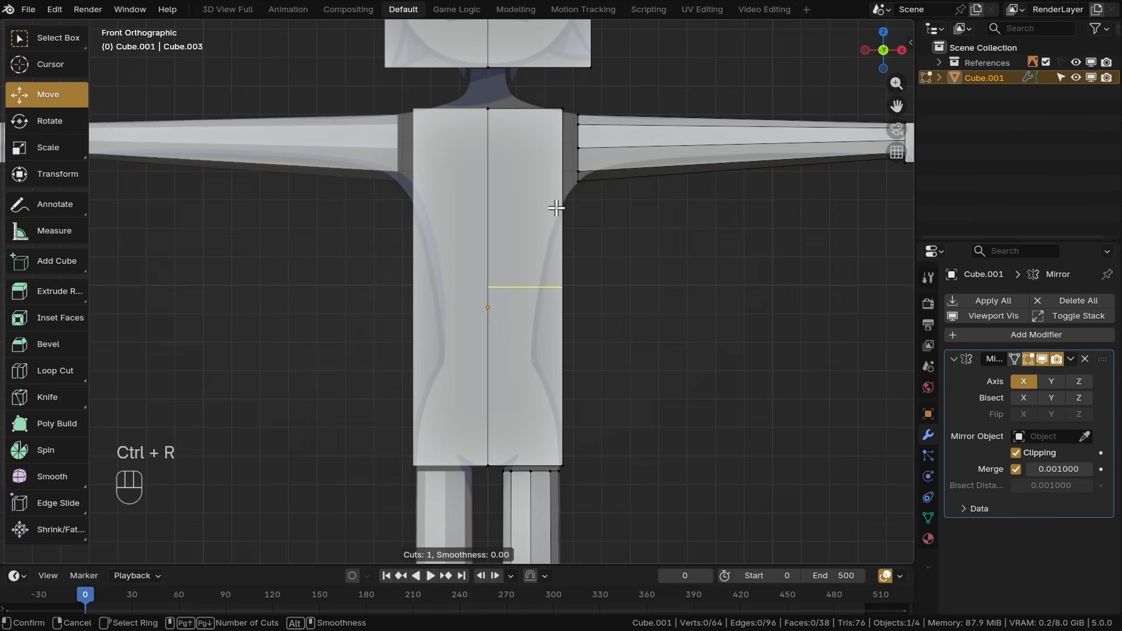
pyautogui.click(545, 239)
pyautogui.click(566, 315)
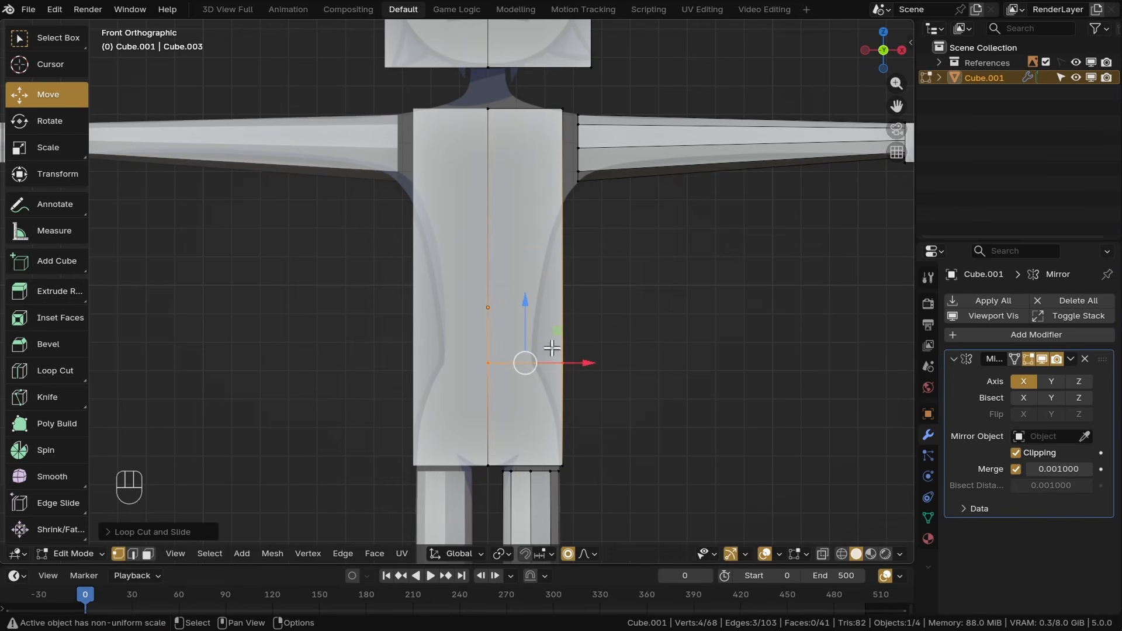
# Step: Select the two outer waist vertices of the torso and move them inward along X to narrow the waist
pyautogui.scroll(2, 552, 408)
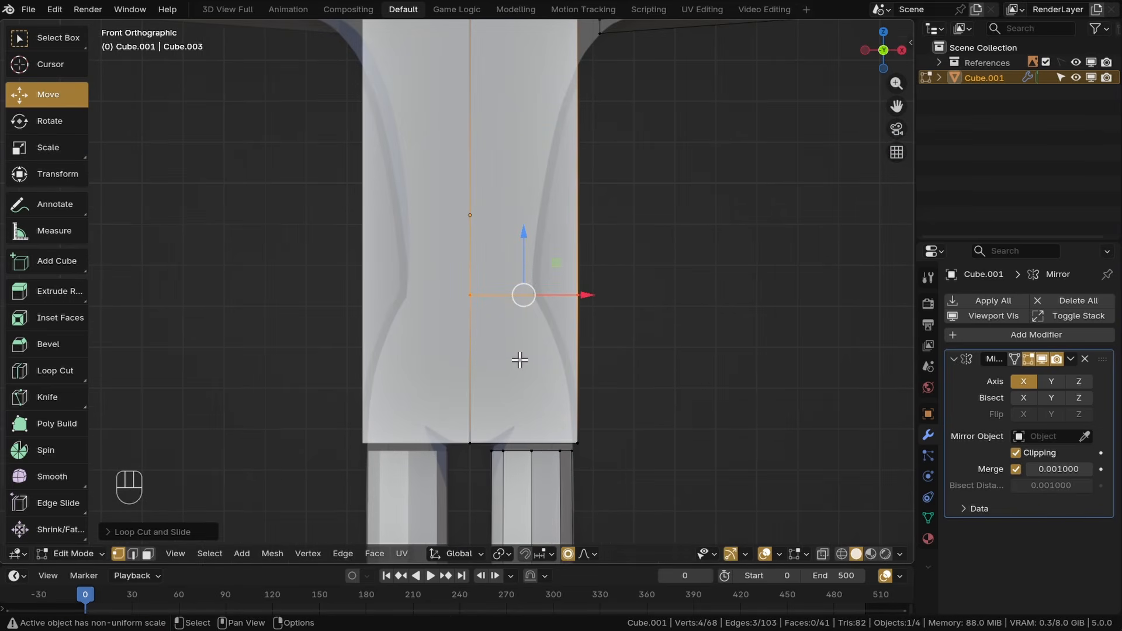
pyautogui.keyDown('shift'); pyautogui.moveTo(520, 360); pyautogui.dragTo(536, 389, button='middle'); pyautogui.keyUp('shift')
pyautogui.click(589, 330)
pyautogui.moveTo(588, 331); pyautogui.dragTo(532, 365, button='middle')
pyautogui.keyDown('shift'); pyautogui.click(637, 331); pyautogui.keyUp('shift')
pyautogui.press('KP_1')
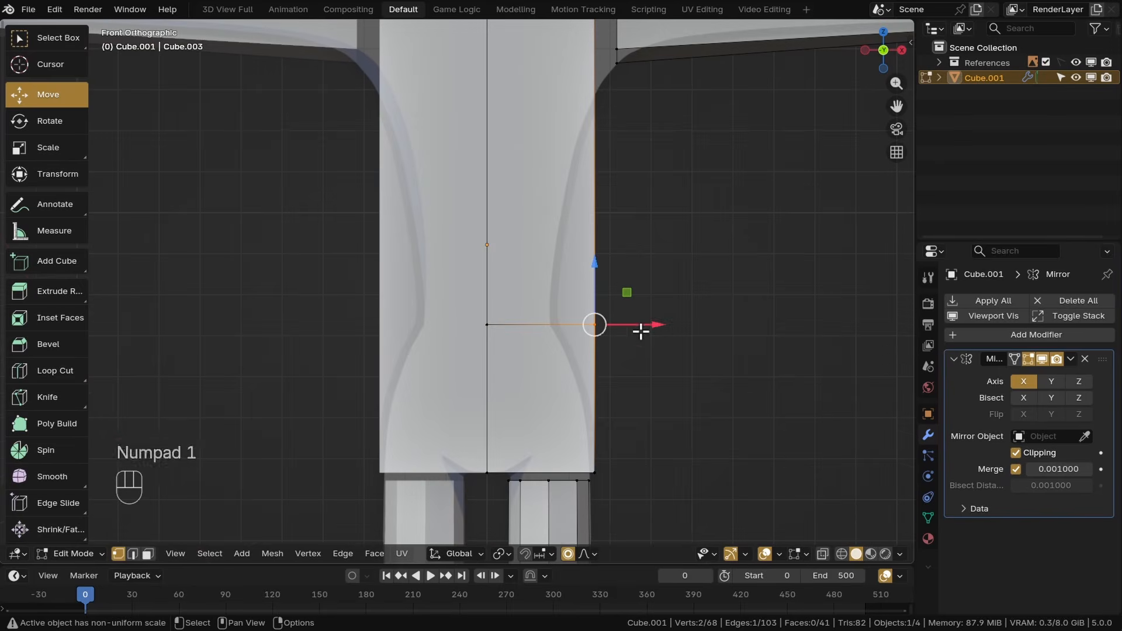
pyautogui.moveTo(641, 331); pyautogui.dragTo(611, 329)
# Step: Select the two rear waist vertices and move them forward along Y to match the lower back in side view
pyautogui.press('KP_3')
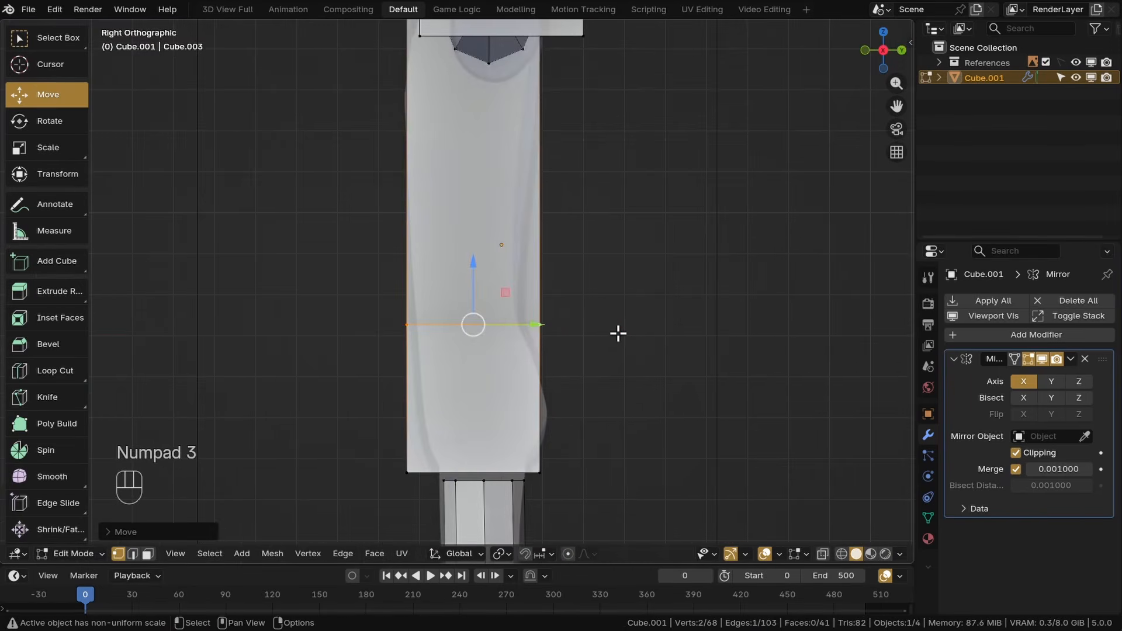
pyautogui.click(541, 325)
pyautogui.moveTo(541, 325); pyautogui.dragTo(528, 345, button='middle')
pyautogui.keyDown('shift'); pyautogui.click(522, 343); pyautogui.keyUp('shift')
pyautogui.press('KP_3')
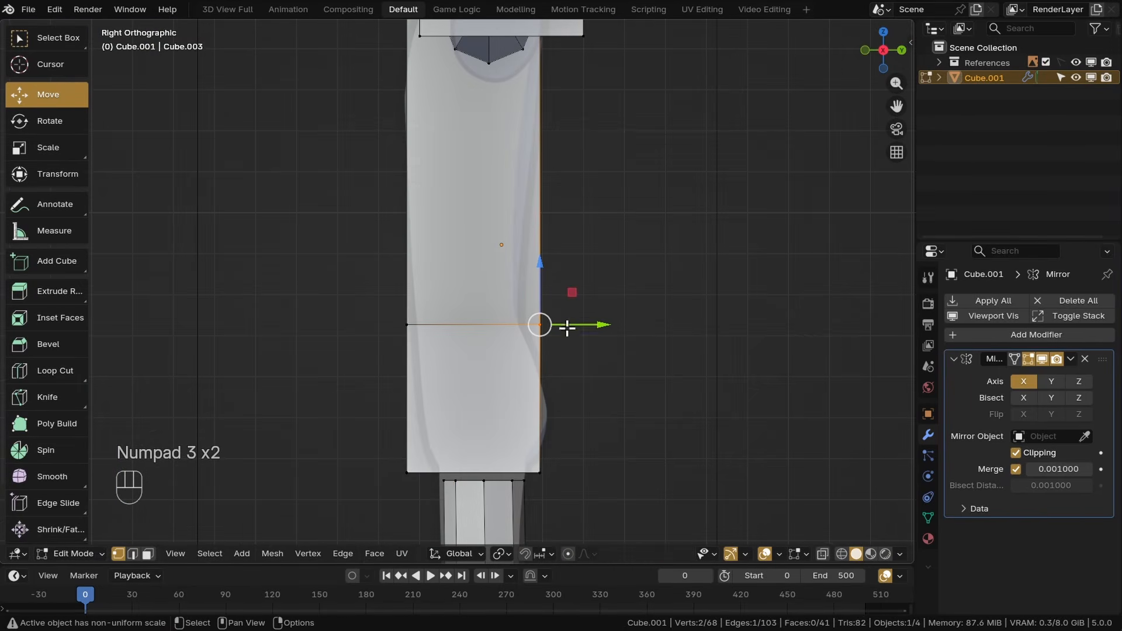
pyautogui.moveTo(607, 329); pyautogui.dragTo(584, 333)
# Step: Select the two front vertices at the torso's bottom and move them back along Y to fit the reference
pyautogui.click(358, 462)
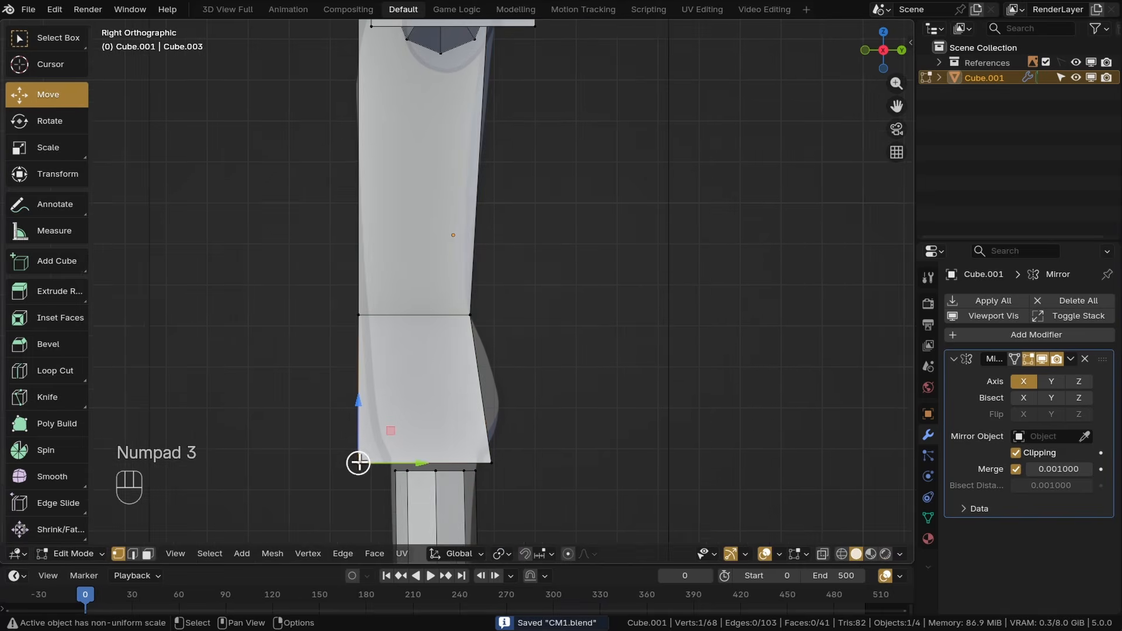
pyautogui.scroll(2, 445, 389)
pyautogui.keyDown('shift'); pyautogui.moveTo(346, 448); pyautogui.dragTo(482, 402, button='middle'); pyautogui.keyUp('shift')
pyautogui.scroll(-2, 447, 380)
pyautogui.keyDown('shift'); pyautogui.click(481, 401); pyautogui.keyUp('shift')
pyautogui.press('KP_3')
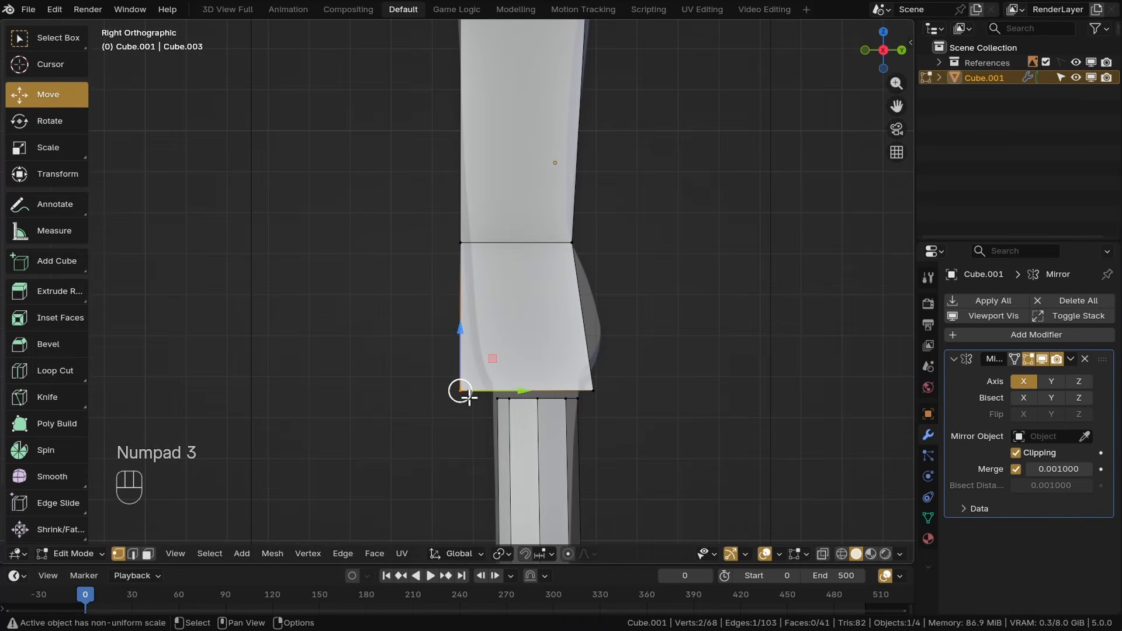
pyautogui.scroll(3, 506, 391)
pyautogui.moveTo(497, 385); pyautogui.dragTo(546, 391)
# Step: Select the two rear vertices at the torso's bottom and move them forward along Y toward the leg
pyautogui.click(671, 396)
pyautogui.moveTo(671, 395); pyautogui.dragTo(612, 408, button='middle')
pyautogui.keyDown('shift'); pyautogui.click(665, 423); pyautogui.keyUp('shift')
pyautogui.press('KP_3')
pyautogui.moveTo(720, 395); pyautogui.dragTo(700, 398)
pyautogui.scroll(-2, 689, 390)
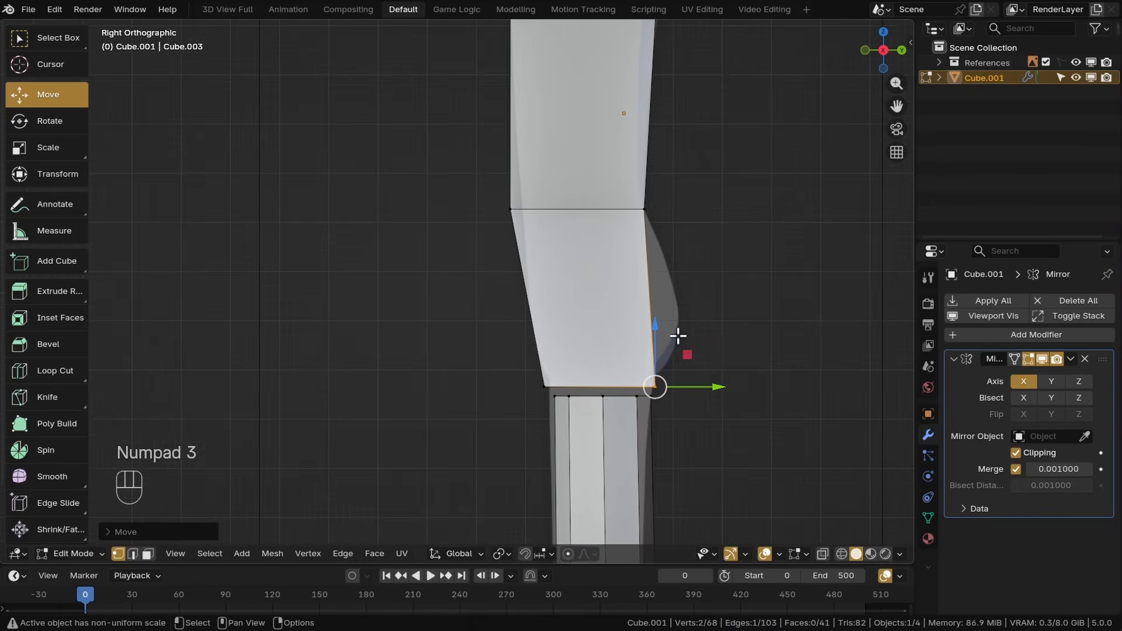
# Step: Select the front waist vertices and move them back along Y to follow the belly outline in side view
pyautogui.moveTo(657, 292); pyautogui.dragTo(647, 348, button='middle')
pyautogui.click(484, 261)
pyautogui.moveTo(486, 263); pyautogui.dragTo(544, 292, button='middle')
pyautogui.press('KP_3')
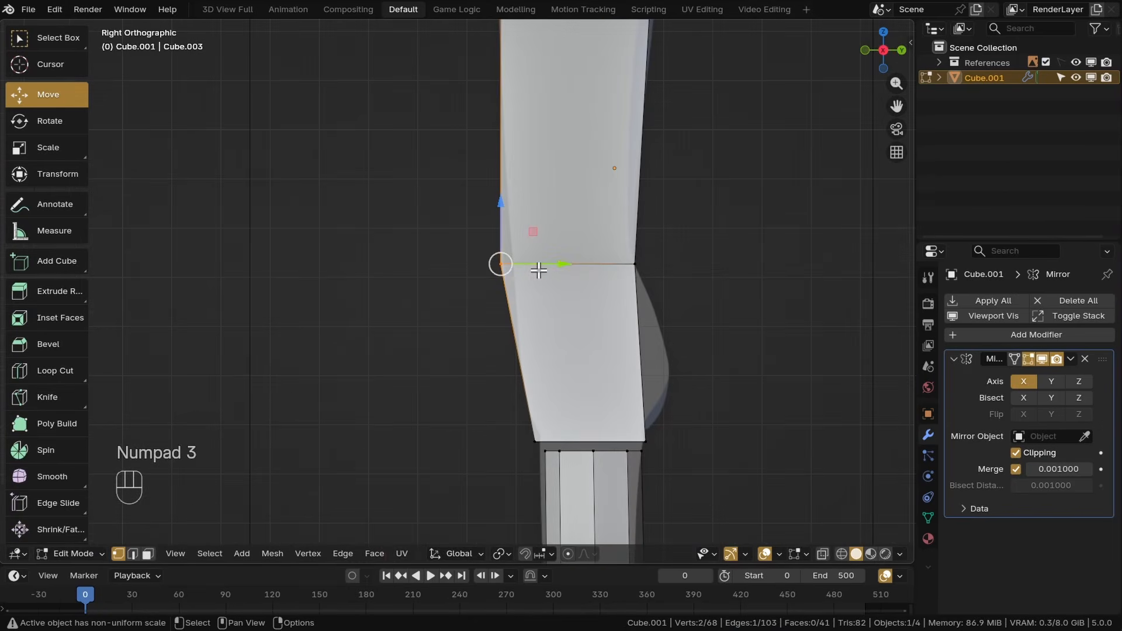
pyautogui.scroll(3, 542, 267)
pyautogui.moveTo(533, 264); pyautogui.dragTo(552, 264)
# Step: Select the two front vertices at the torso's top and move them back along Y to match the upper chest
pyautogui.scroll(-4, 538, 275)
pyautogui.keyDown('shift'); pyautogui.moveTo(500, 270); pyautogui.dragTo(485, 546, button='middle'); pyautogui.keyUp('shift')
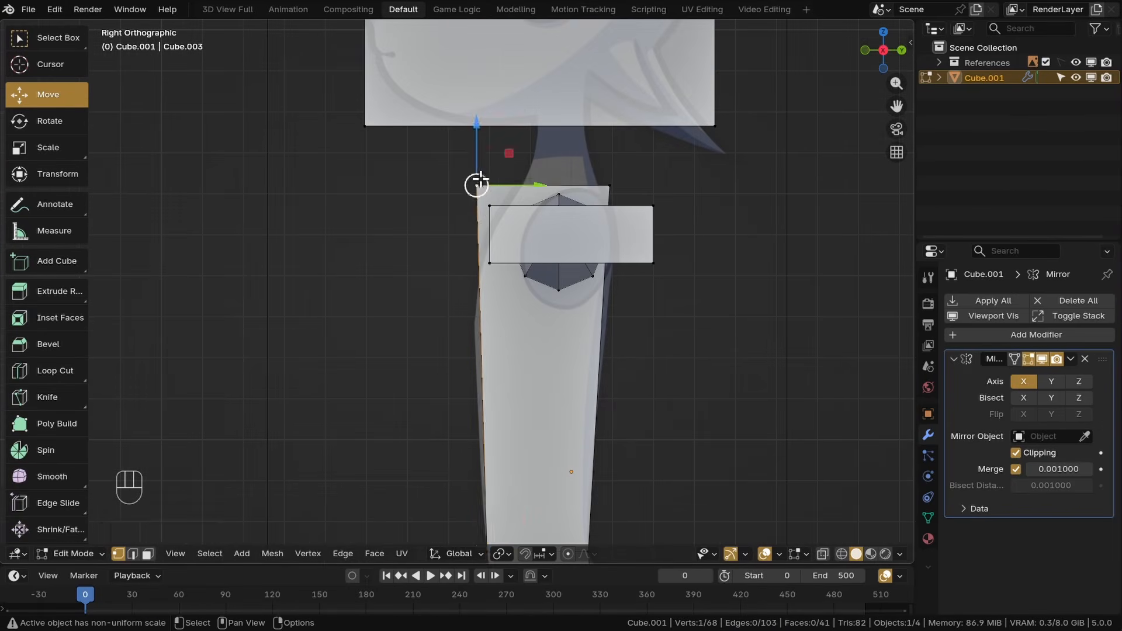
pyautogui.scroll(3, 482, 196)
pyautogui.moveTo(481, 200); pyautogui.dragTo(533, 226, button='middle')
pyautogui.keyDown('shift'); pyautogui.click(500, 201); pyautogui.keyUp('shift')
pyautogui.press('KP_3')
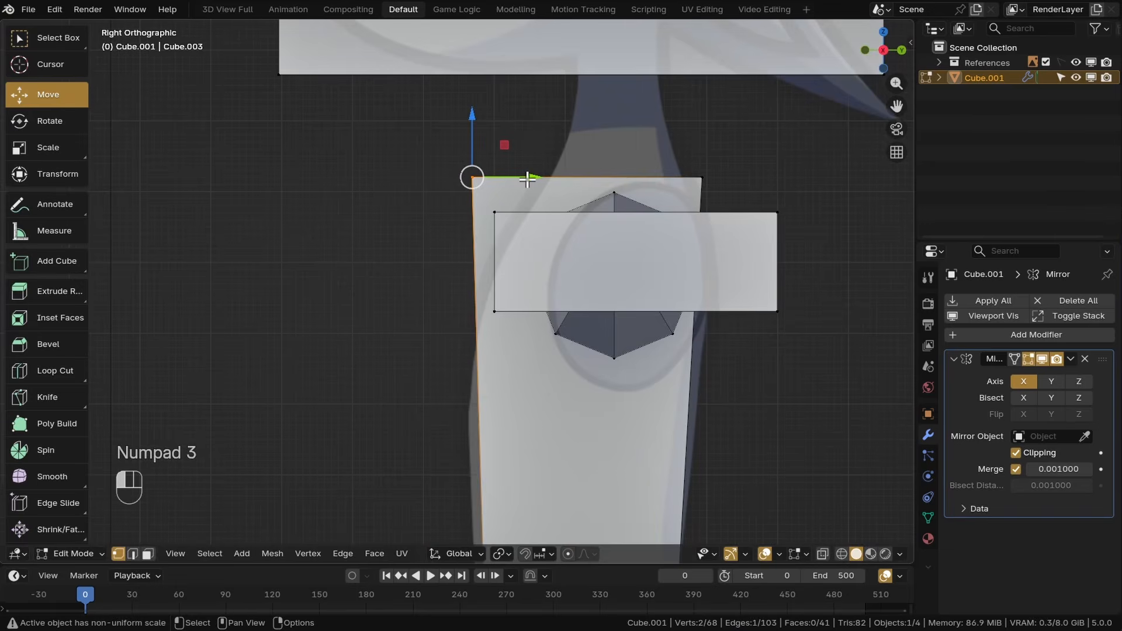
pyautogui.moveTo(527, 179); pyautogui.dragTo(553, 197)
# Step: Add two vertical loop cuts across the foot cube and slide them toward the toes by about -0.30
pyautogui.scroll(-4, 546, 243)
pyautogui.scroll(1, 533, 271)
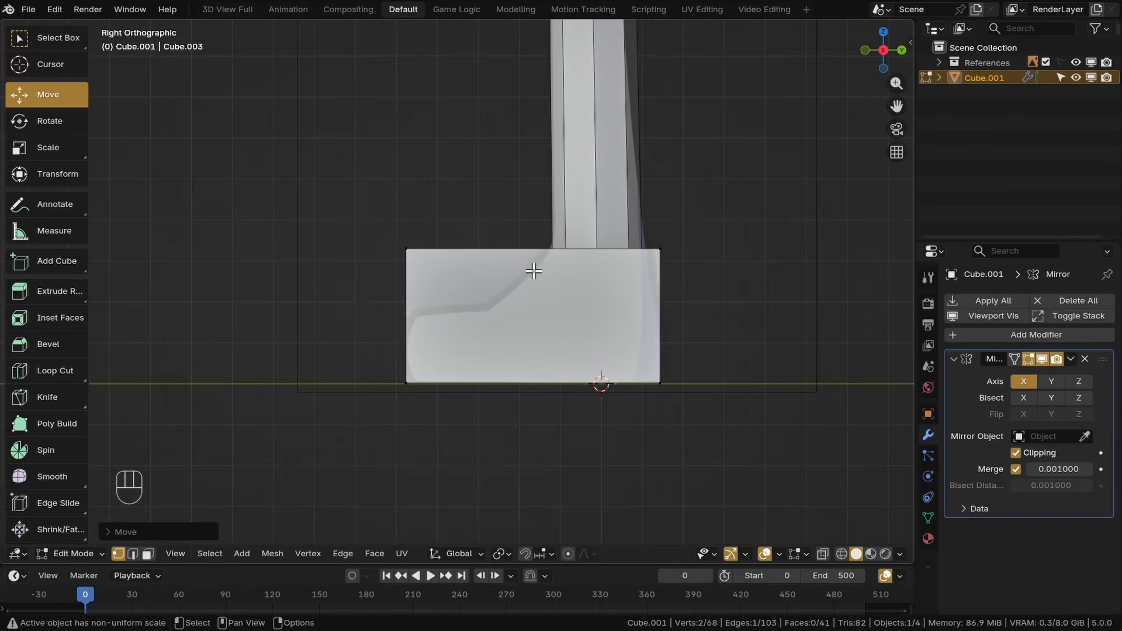
pyautogui.hotkey('ctrl', 'r')
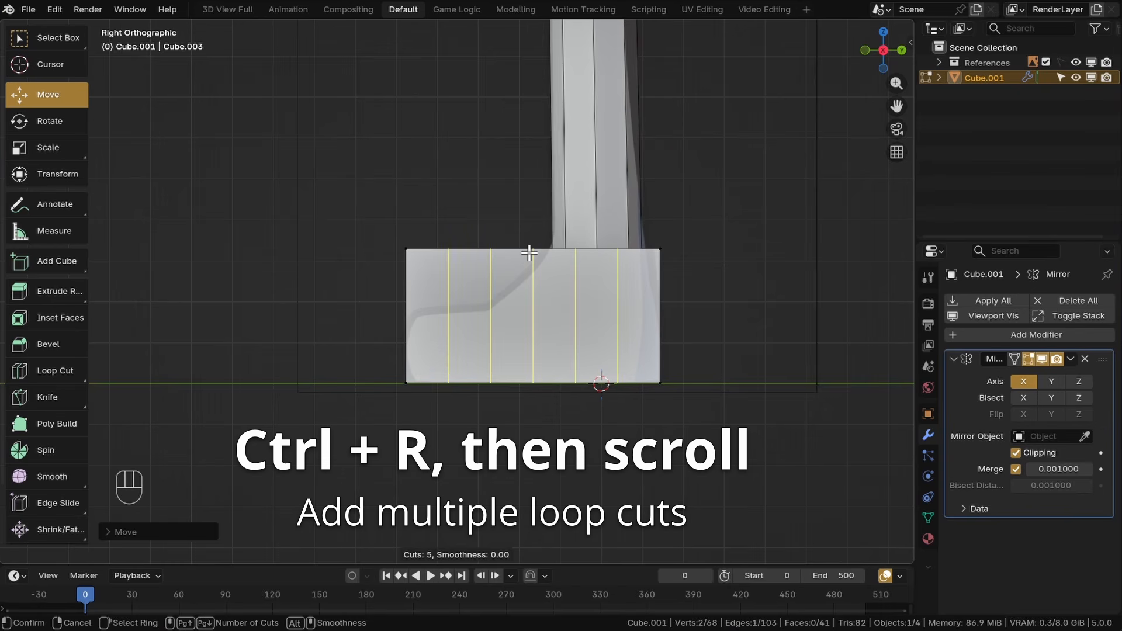
pyautogui.scroll(-1, 525, 251)
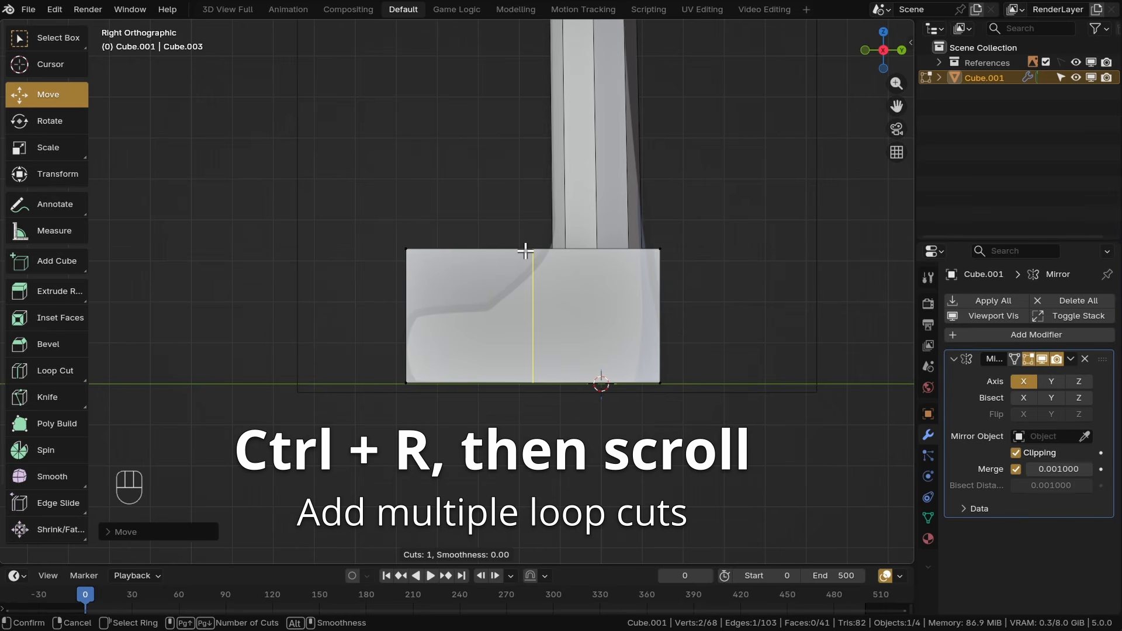
pyautogui.click(526, 251)
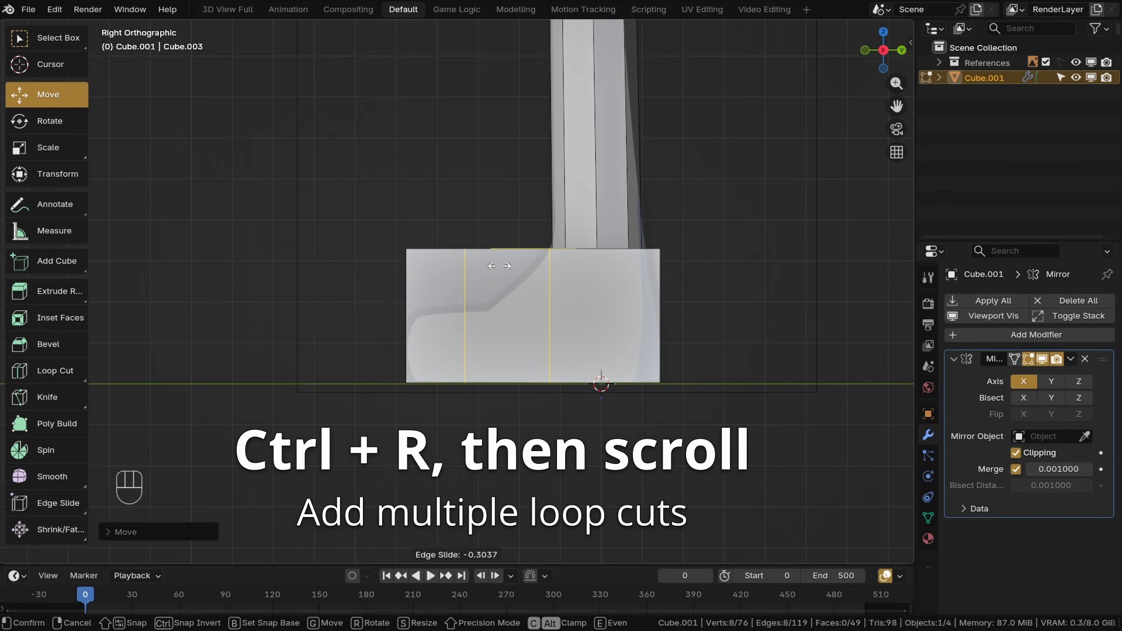
pyautogui.click(501, 267)
# Step: Select the foot's front edge loop and move it back along Y to the bend in the instep reference
pyautogui.moveTo(540, 351); pyautogui.dragTo(602, 360, button='middle')
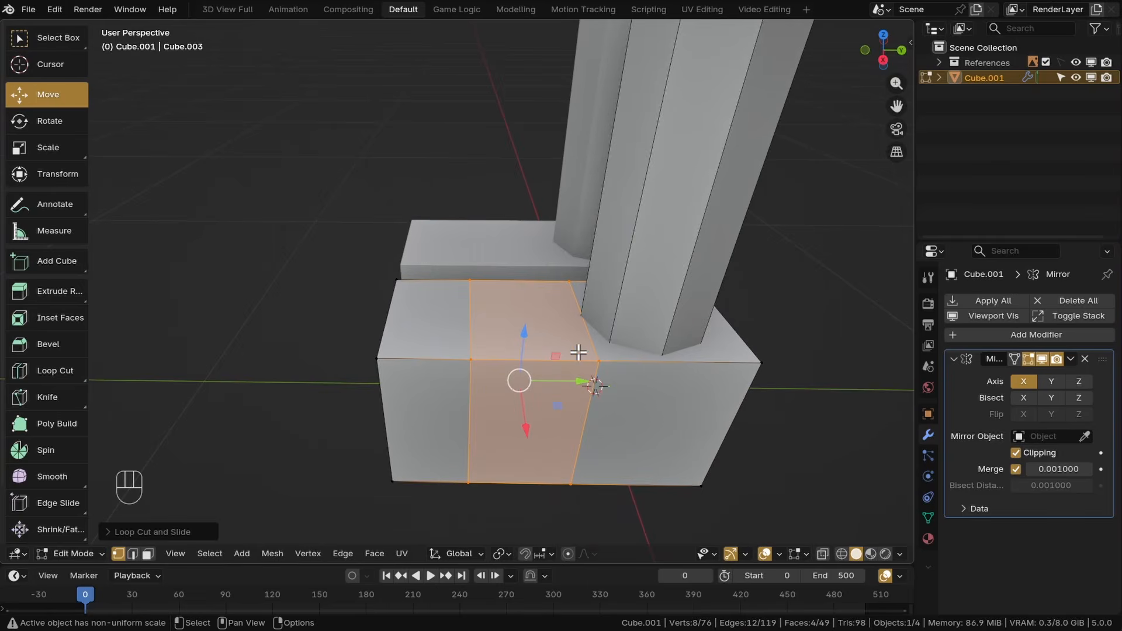
pyautogui.press('KP_3')
pyautogui.keyDown('alt'); pyautogui.click(458, 319); pyautogui.keyUp('alt')
pyautogui.scroll(2, 456, 317)
pyautogui.moveTo(528, 332); pyautogui.dragTo(565, 340)
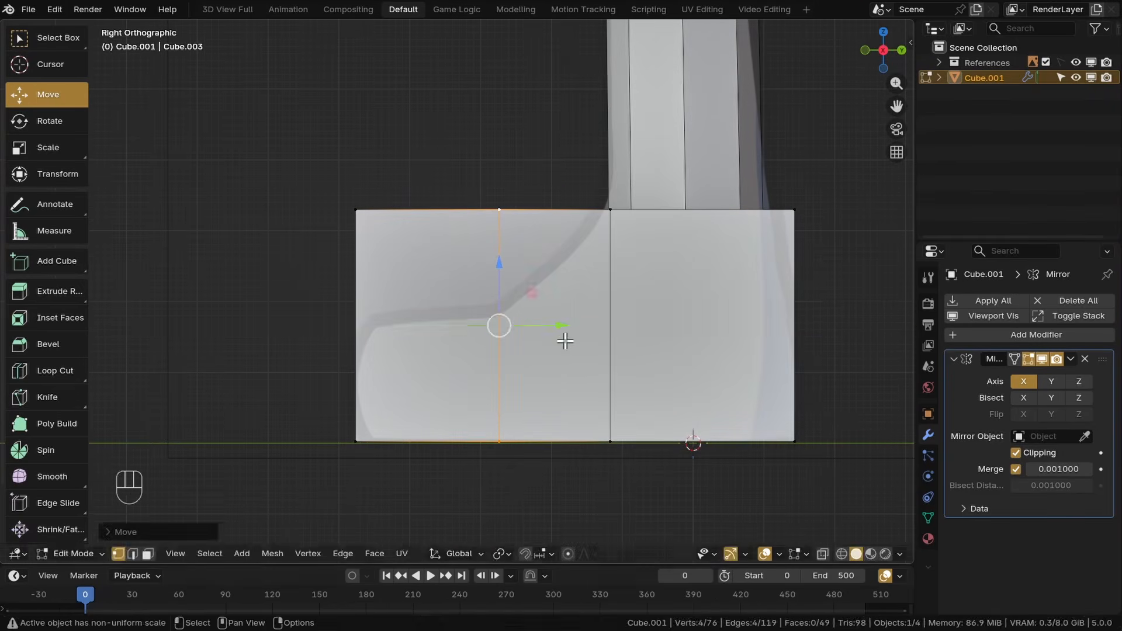
# Step: Select the four upper vertices of the foot's toe section and lower them to the reference's toe height
pyautogui.keyDown('shift'); pyautogui.moveTo(565, 341); pyautogui.dragTo(567, 372, button='middle'); pyautogui.keyUp('shift')
pyautogui.click(573, 347)
pyautogui.scroll(-1, 570, 344)
pyautogui.keyDown('shift'); pyautogui.click(519, 256); pyautogui.keyUp('shift')
pyautogui.keyDown('shift'); pyautogui.click(351, 324); pyautogui.keyUp('shift')
pyautogui.press('KP_3')
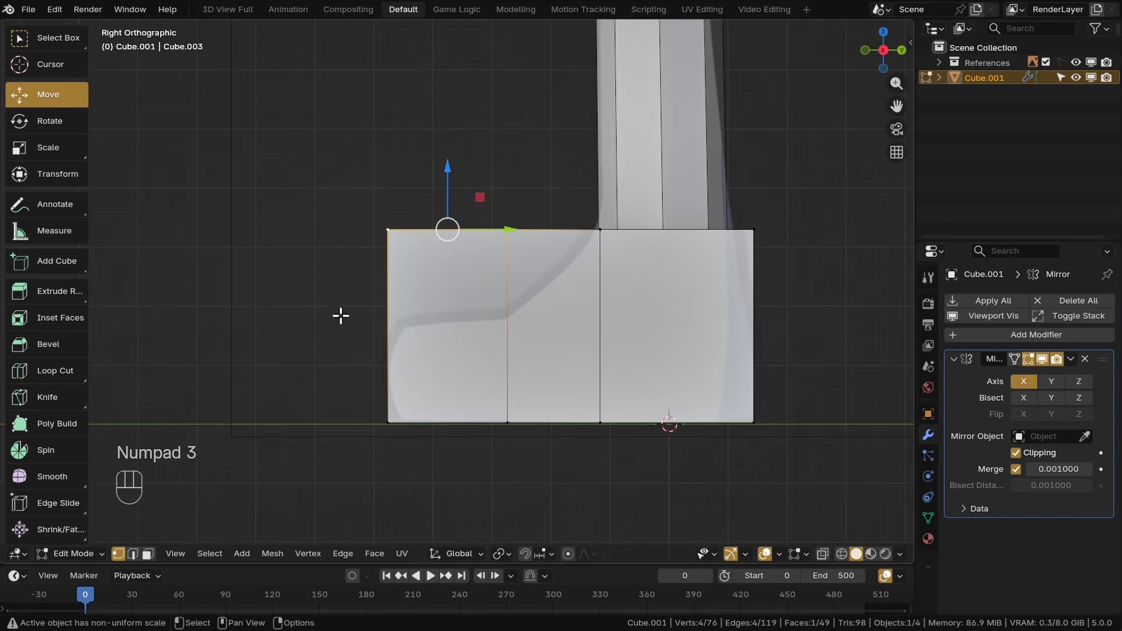
pyautogui.moveTo(450, 170); pyautogui.dragTo(467, 265)
# Step: Move a pair of the foot's upper vertices near the ankle forward along Y to fit the side reference
pyautogui.keyDown('shift'); pyautogui.moveTo(467, 266); pyautogui.dragTo(532, 328, button='middle'); pyautogui.keyUp('shift')
pyautogui.press('KP_3')
pyautogui.click(471, 334)
pyautogui.keyDown('shift'); pyautogui.click(522, 292); pyautogui.keyUp('shift')
pyautogui.press('KP_3')
pyautogui.moveTo(625, 266); pyautogui.dragTo(609, 269)
pyautogui.click(620, 283)
# Step: Save the file with the reshaped foot
pyautogui.moveTo(520, 345); pyautogui.dragTo(605, 387, button='middle')
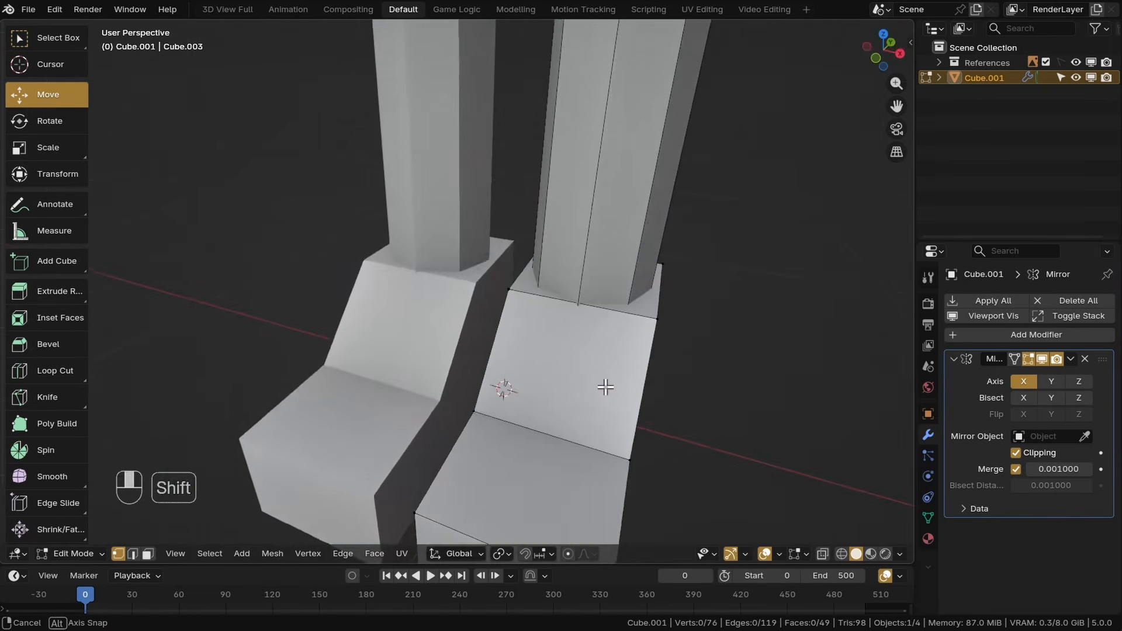
pyautogui.press('KP_1')
pyautogui.hotkey('ctrl', 's')
# Step: Select the four vertices of the foot's top face at the ankle and scale them to fit the front reference
pyautogui.click(678, 289)
pyautogui.keyDown('shift'); pyautogui.moveTo(656, 313); pyautogui.dragTo(456, 327, button='middle'); pyautogui.keyUp('shift')
pyautogui.keyDown('shift'); pyautogui.click(519, 328); pyautogui.keyUp('shift')
pyautogui.press('KP_1')
pyautogui.click(81, 157)
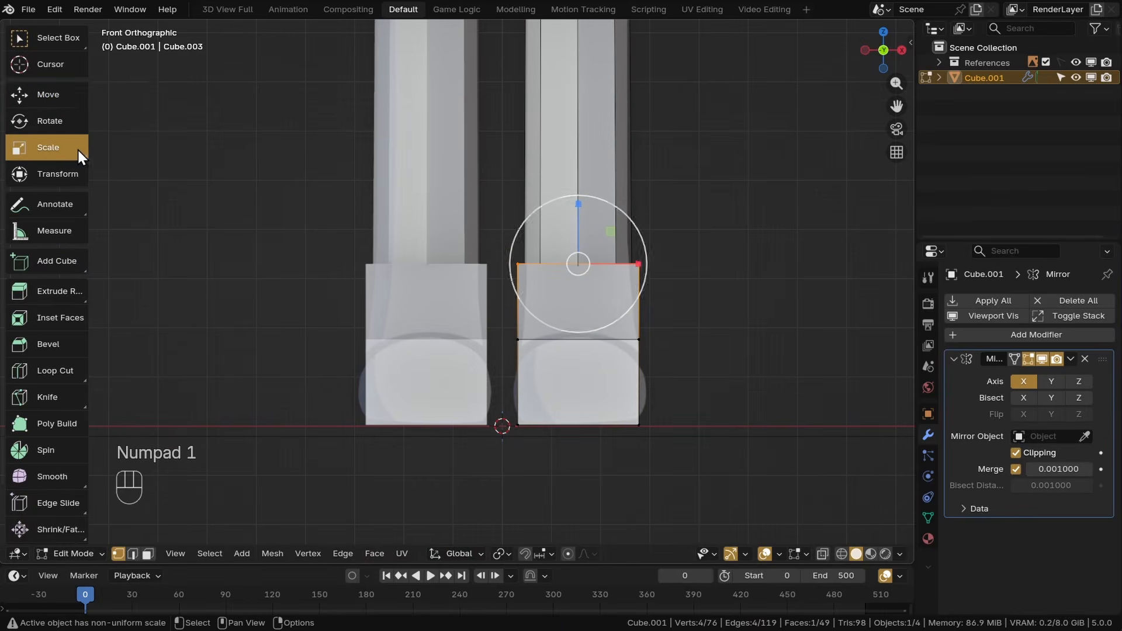
pyautogui.scroll(5, 633, 267)
pyautogui.moveTo(556, 260); pyautogui.dragTo(554, 260)
pyautogui.click(76, 98)
pyautogui.scroll(-3, 549, 261)
pyautogui.moveTo(629, 351); pyautogui.dragTo(581, 552, button='middle')
pyautogui.scroll(-7, 649, 421)
pyautogui.press('l')
pyautogui.moveTo(605, 318); pyautogui.dragTo(702, 342)
pyautogui.hotkey('ctrl', 'z')
pyautogui.hotkey('ctrl', 'z')
pyautogui.hotkey('ctrl', 'z')
pyautogui.hotkey('ctrl', 'z')
pyautogui.hotkey('ctrl', 'z')
pyautogui.hotkey('ctrl', 'z')
pyautogui.hotkey('ctrl', 'z')
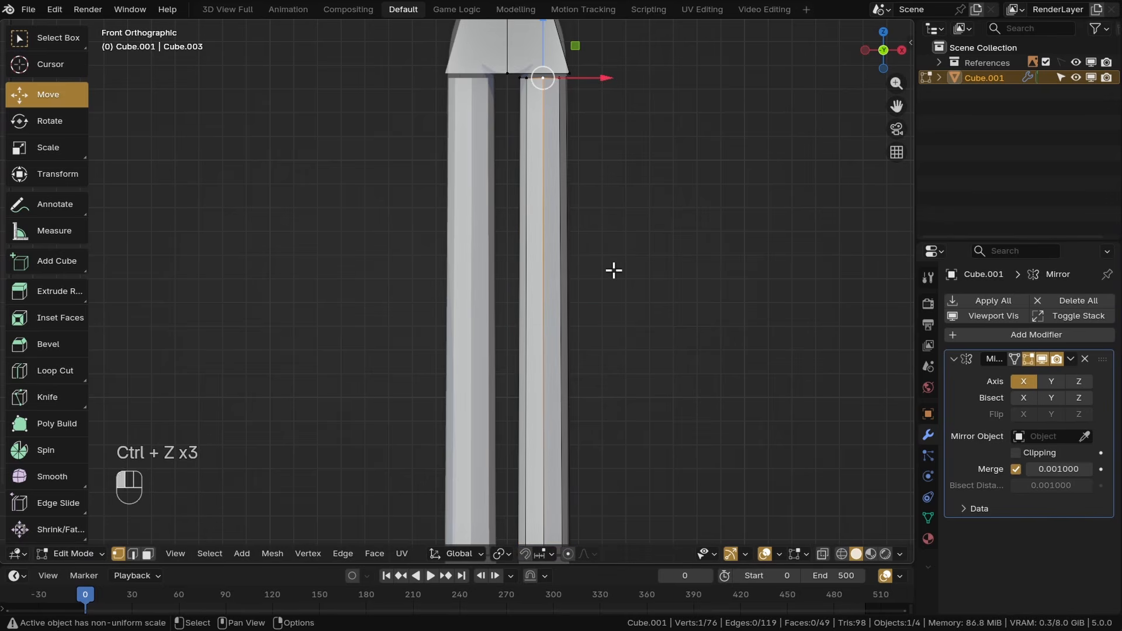
# Step: Save the blocked-out character to CM1.blend and inspect the whole figure in perspective
pyautogui.scroll(-7, 590, 269)
pyautogui.hotkey('ctrl', 's')
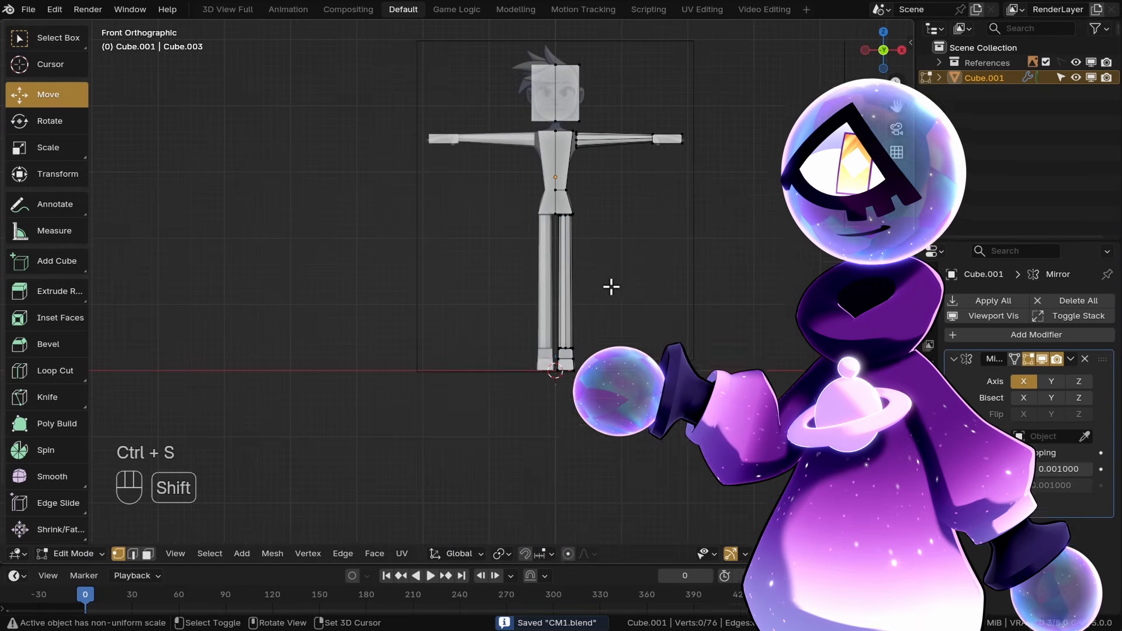
pyautogui.moveTo(611, 285)
pyautogui.mouseDown(button='middle')
pyautogui.moveTo(493, 328)
pyautogui.moveTo(447, 327)
pyautogui.moveTo(551, 314)
pyautogui.moveTo(397, 314)
pyautogui.moveTo(405, 333)
pyautogui.moveTo(551, 303)
pyautogui.moveTo(544, 315)
pyautogui.moveTo(443, 341)
pyautogui.moveTo(468, 315)
pyautogui.moveTo(620, 285)
pyautogui.mouseUp(button='middle')
pyautogui.scroll(4, 468, 315)
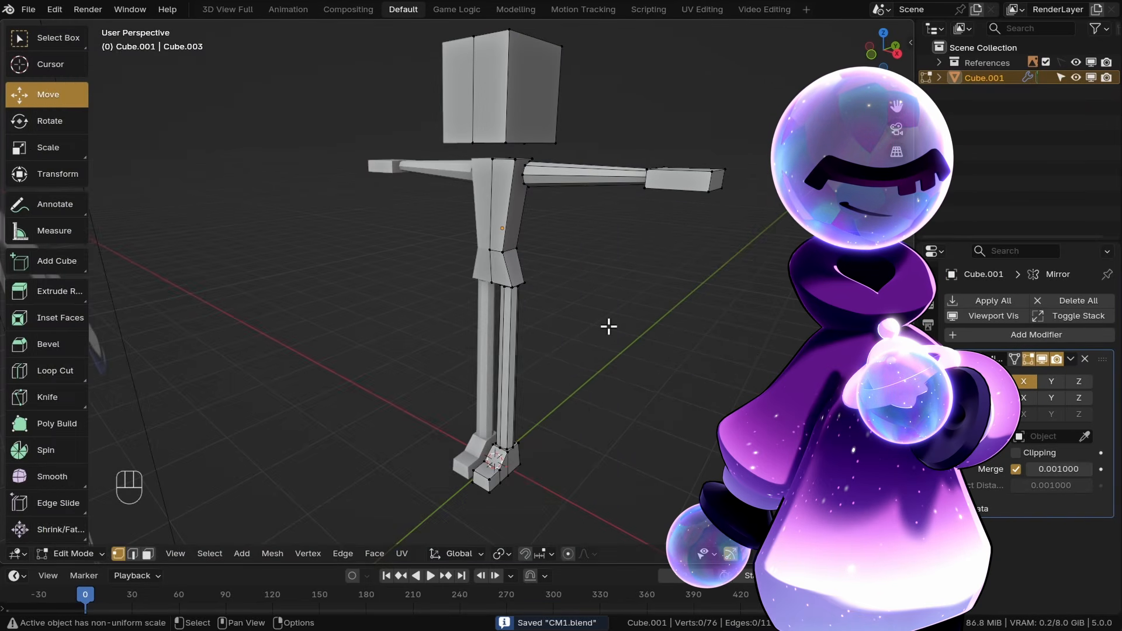
pyautogui.keyDown('shift'); pyautogui.moveTo(608, 326); pyautogui.dragTo(697, 330, button='middle'); pyautogui.keyUp('shift')
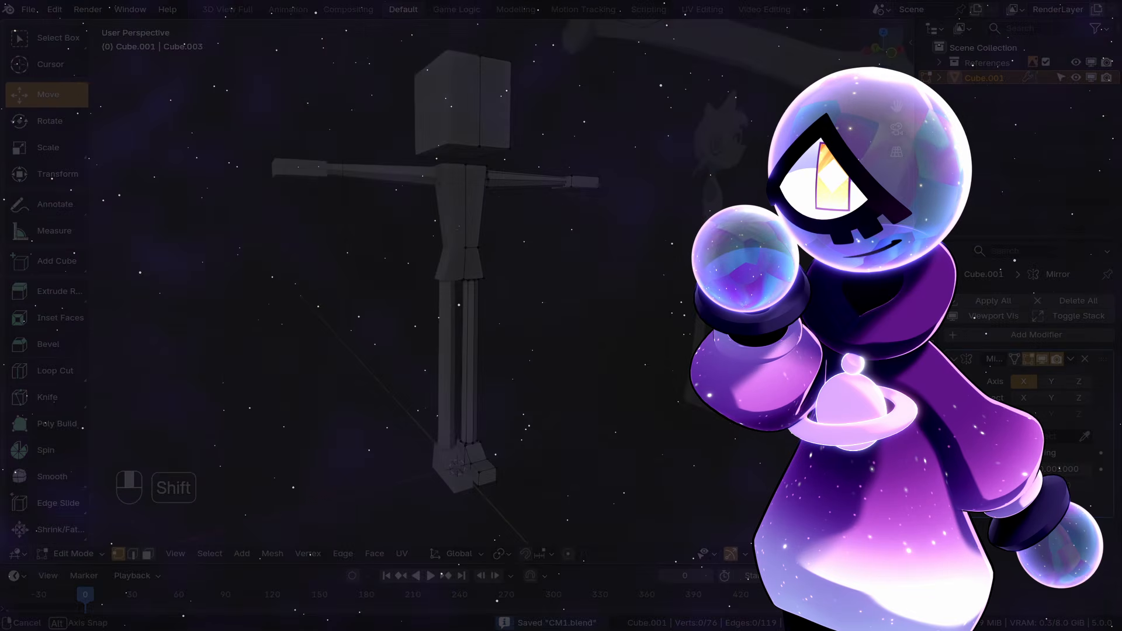